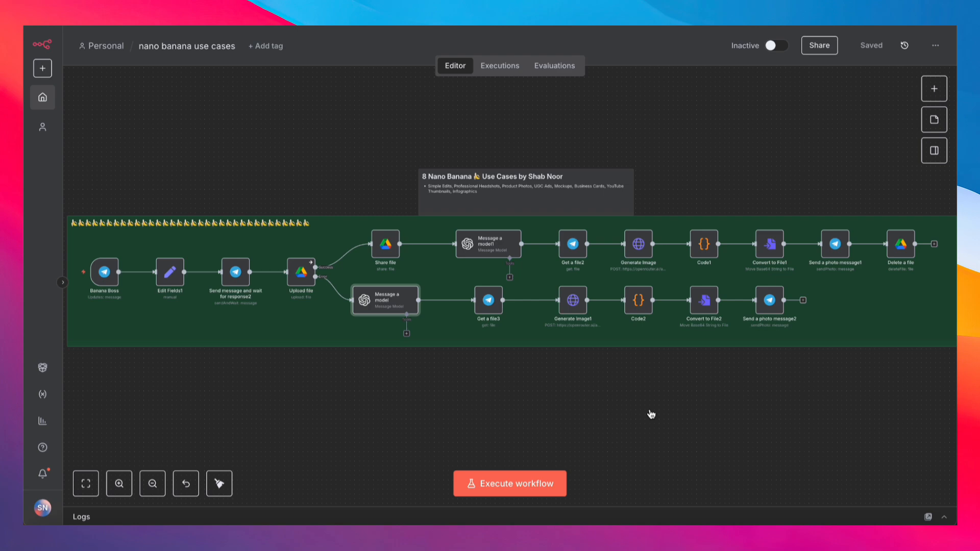
Start the workflow, send the couple photo to Banana Boss, and open its instruction form link.
left_click(510, 484)
left_click(492, 541)
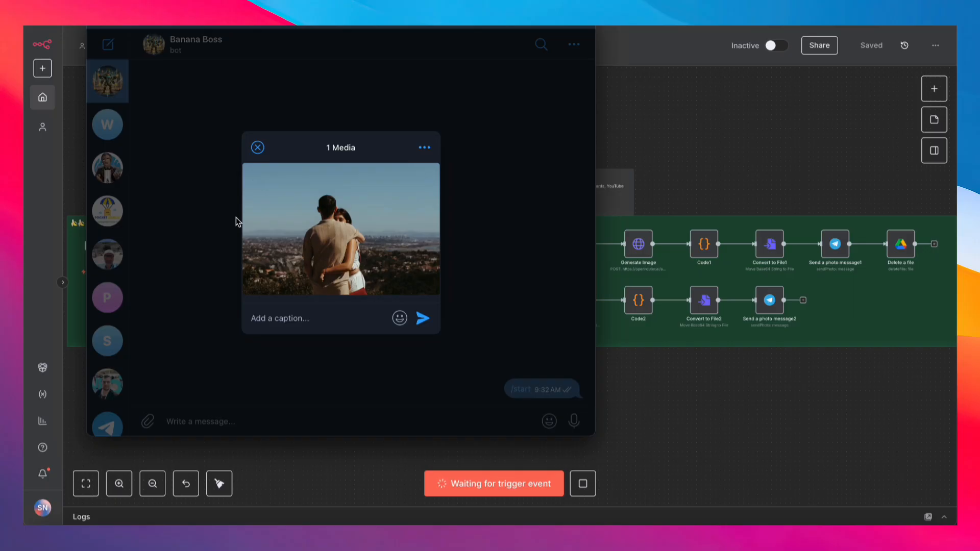
mouse_move(329, 213)
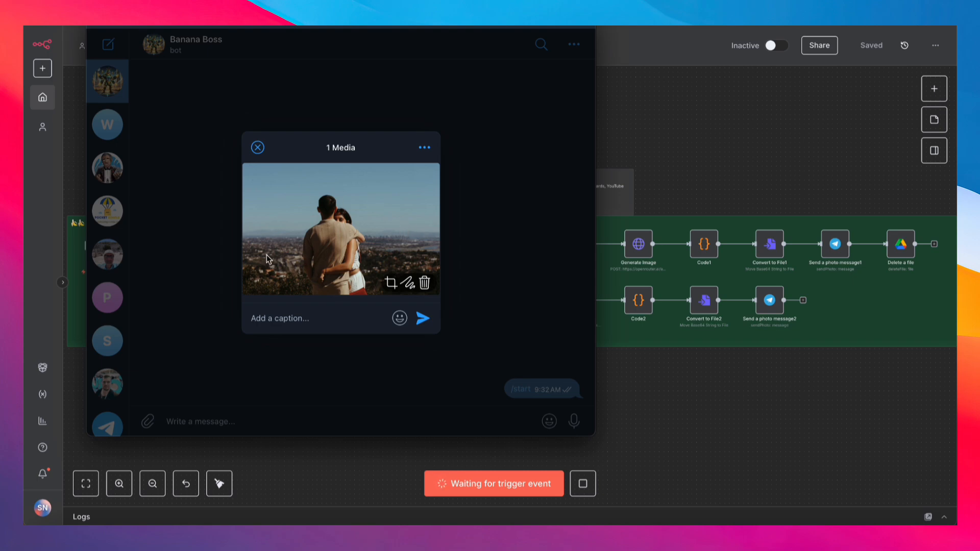
left_click(423, 318)
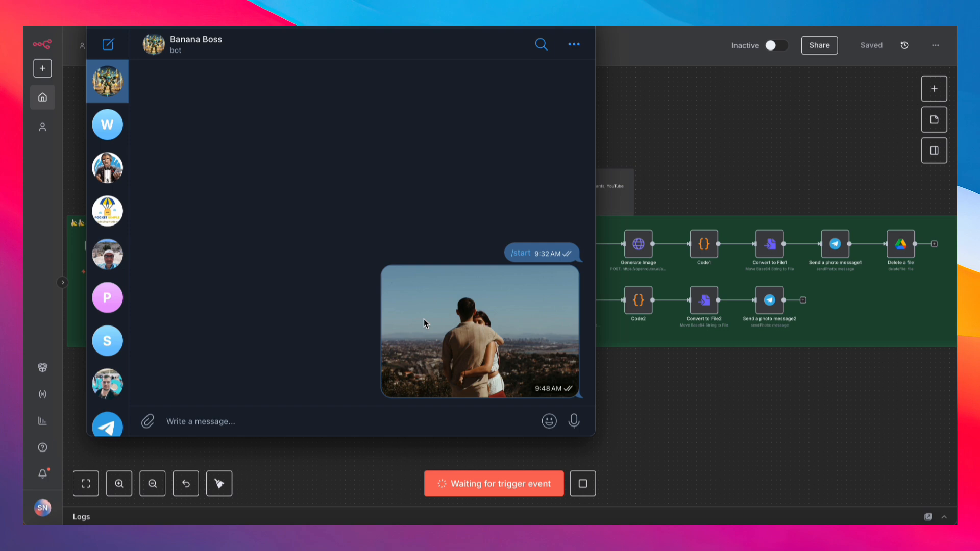
left_click(261, 391)
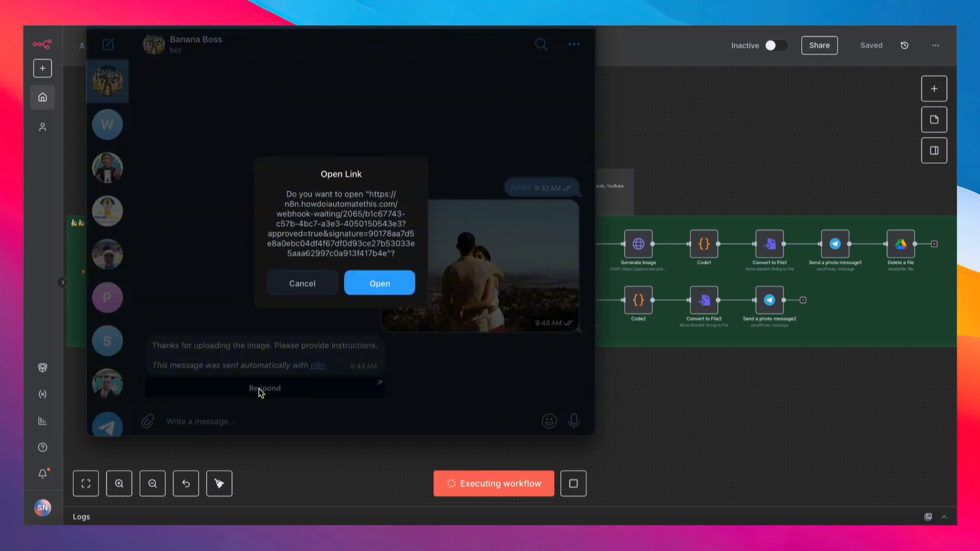
left_click(378, 284)
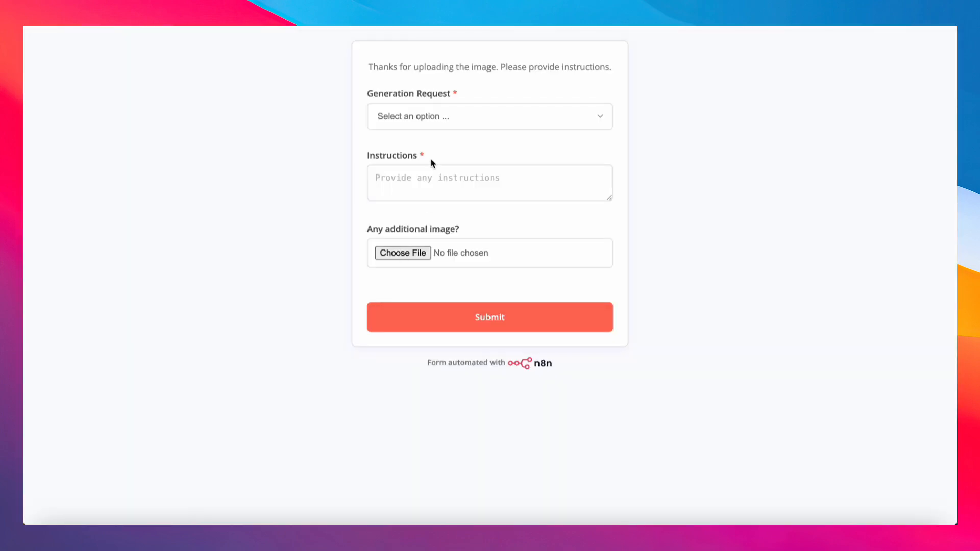
Submit an Edits request: 'maintain the couple's existing pose but they should now be in front of the eiffel tower.'.
left_click(436, 123)
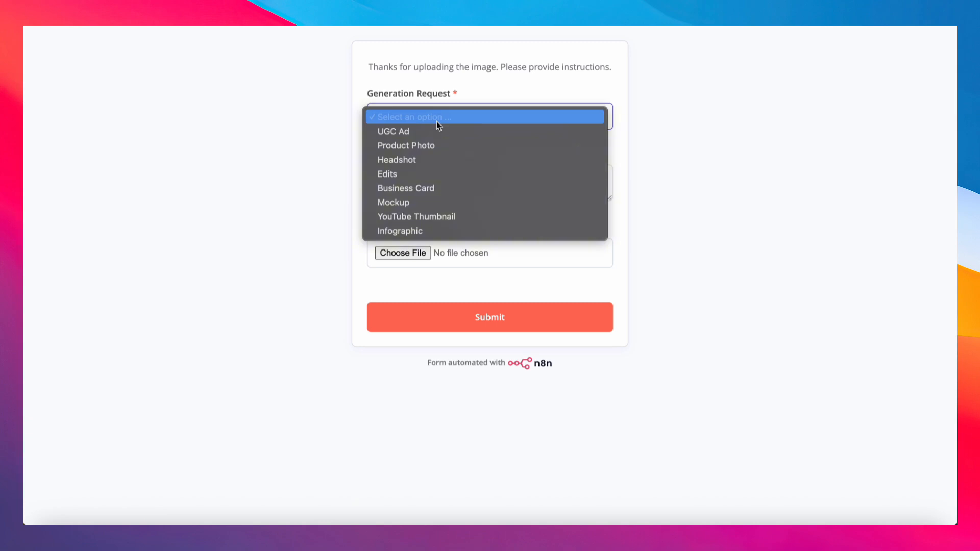
left_click(422, 173)
left_click(422, 174)
type("maintain the couple")
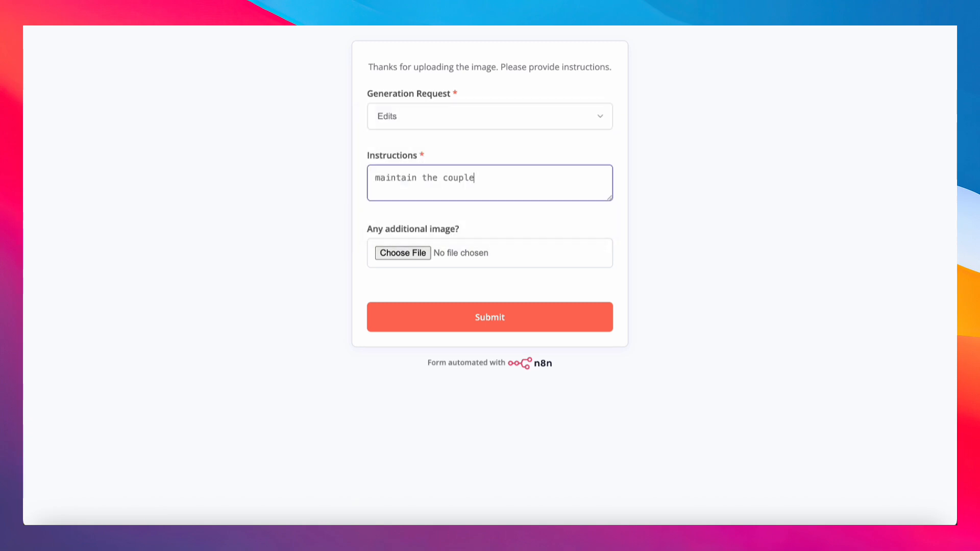
type("'s")
key("BackSpace")
type("'s existing pose")
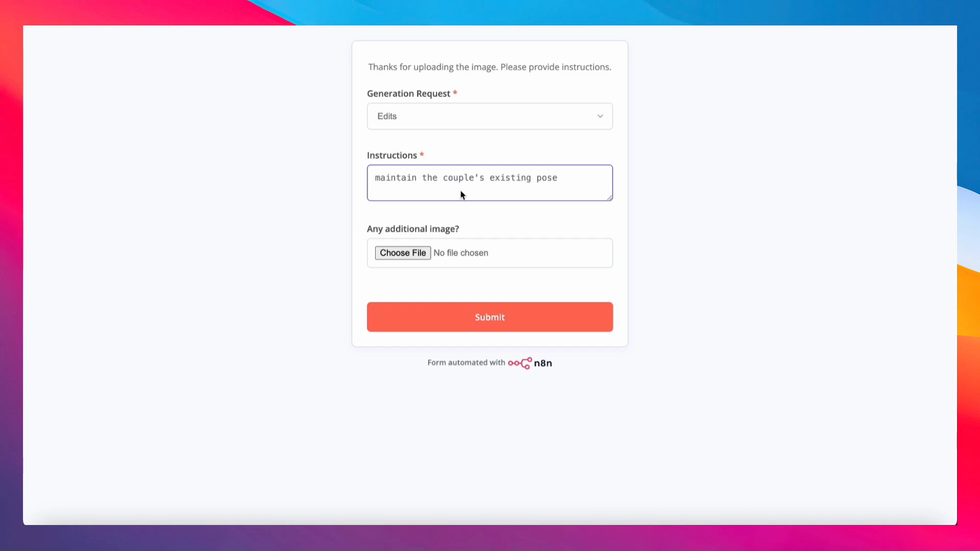
type(" but they should now be in front")
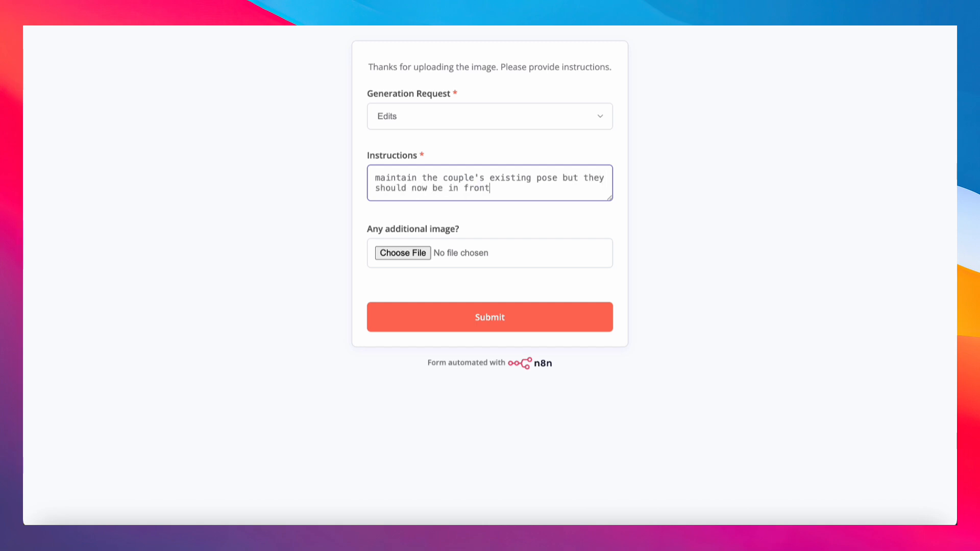
type(" of the eiffel tower.")
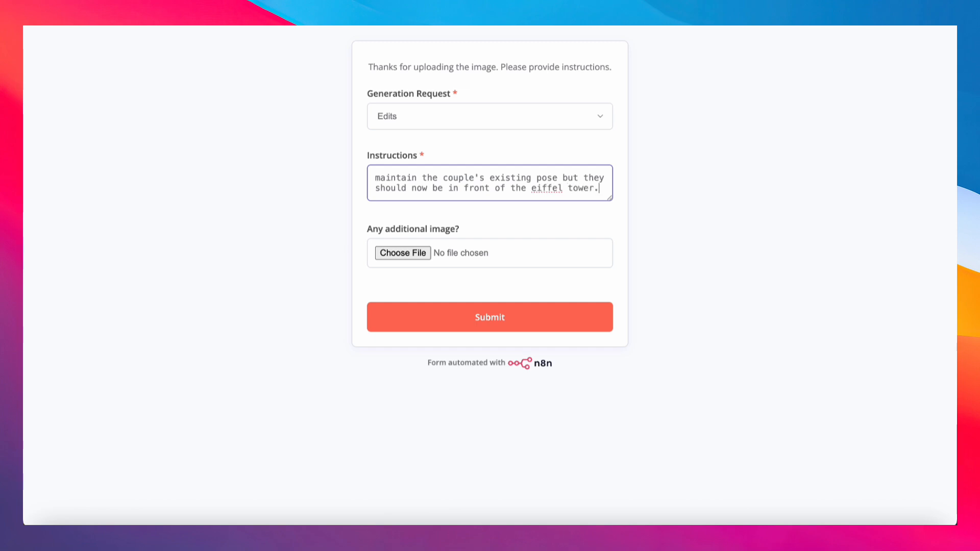
left_click(484, 327)
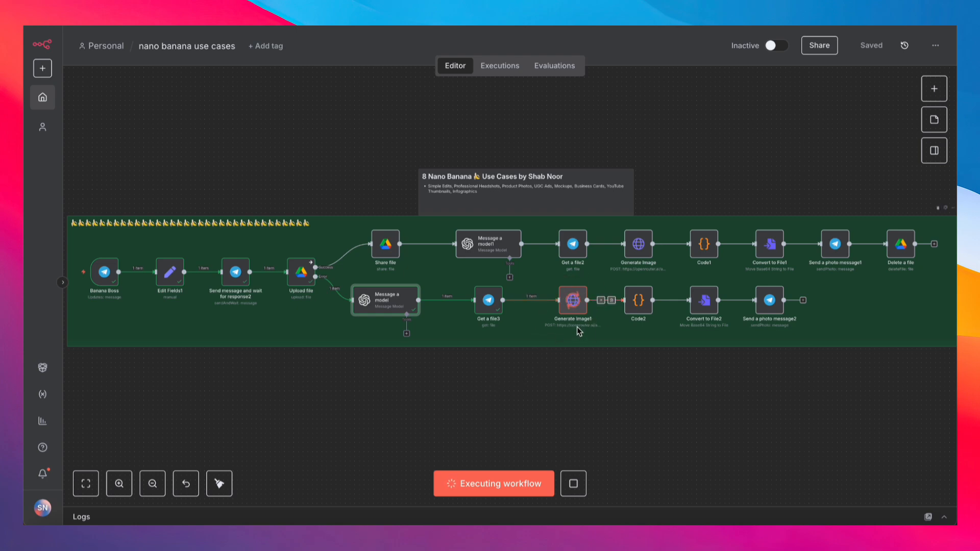
View the returned Eiffel Tower couple image full size, then execute the workflow again.
mouse_move(560, 304)
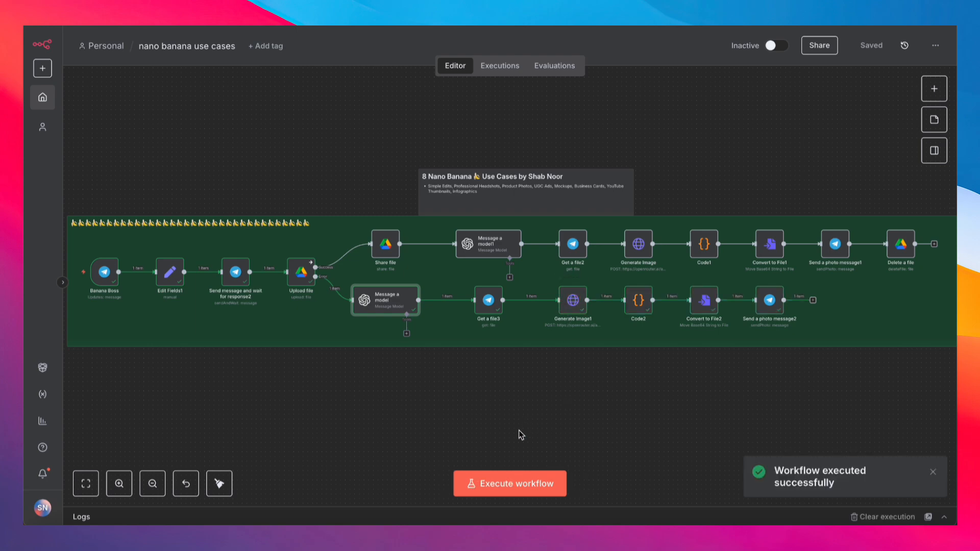
left_click(494, 534)
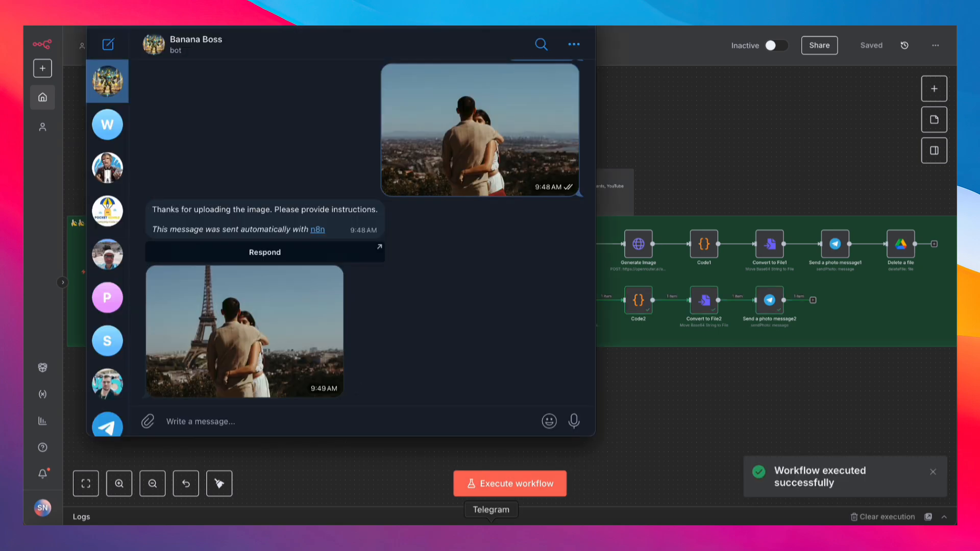
left_click(248, 291)
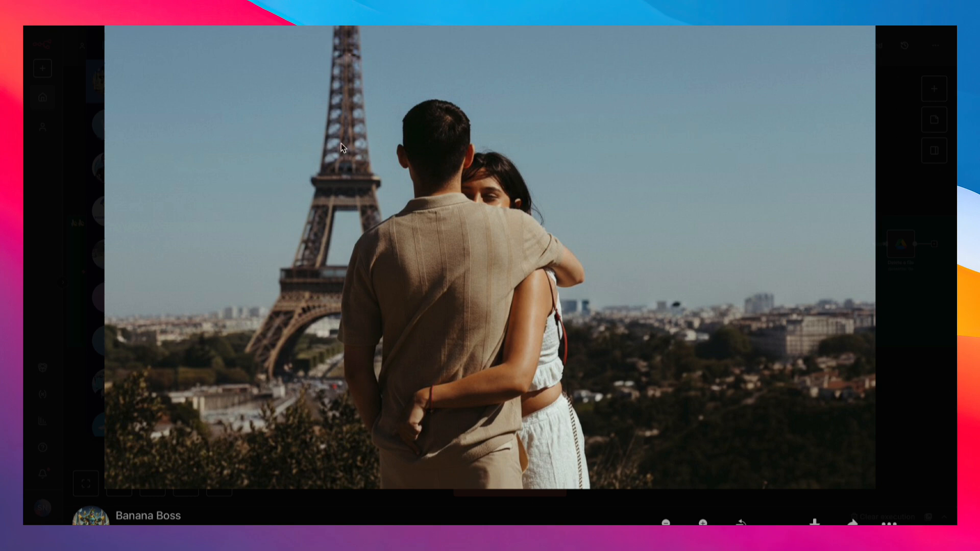
key("Escape")
left_click(668, 421)
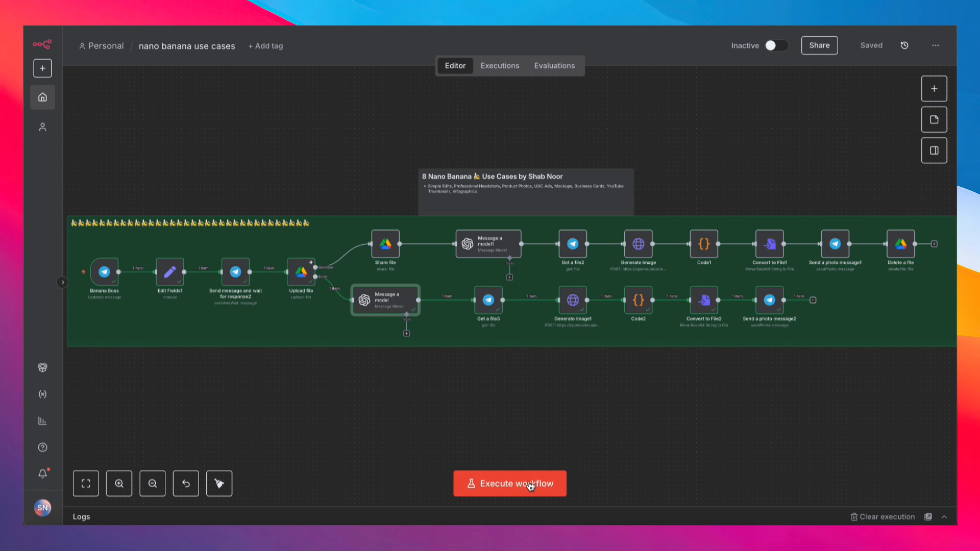
left_click(528, 482)
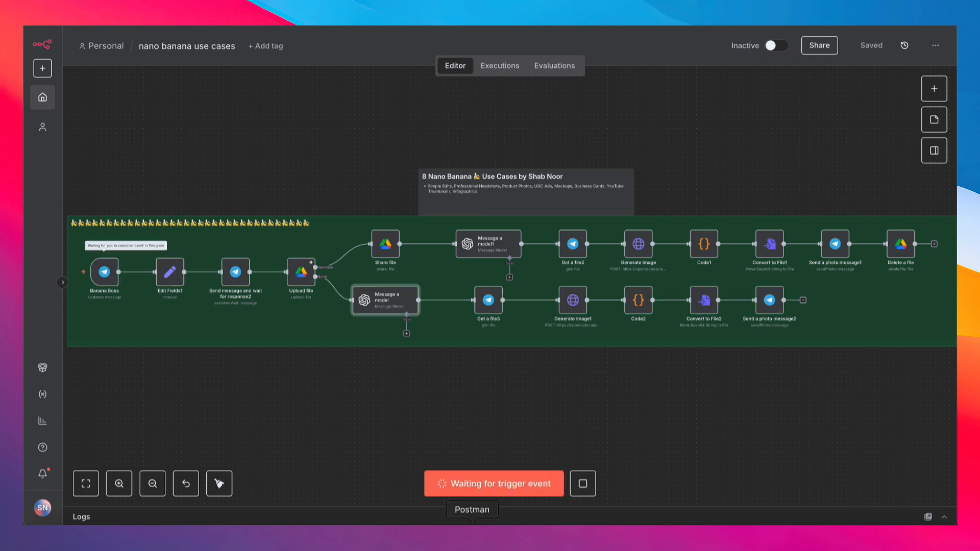
Attach and send the black-and-white portrait to Banana Boss, then open its linked instruction form.
left_click(473, 536)
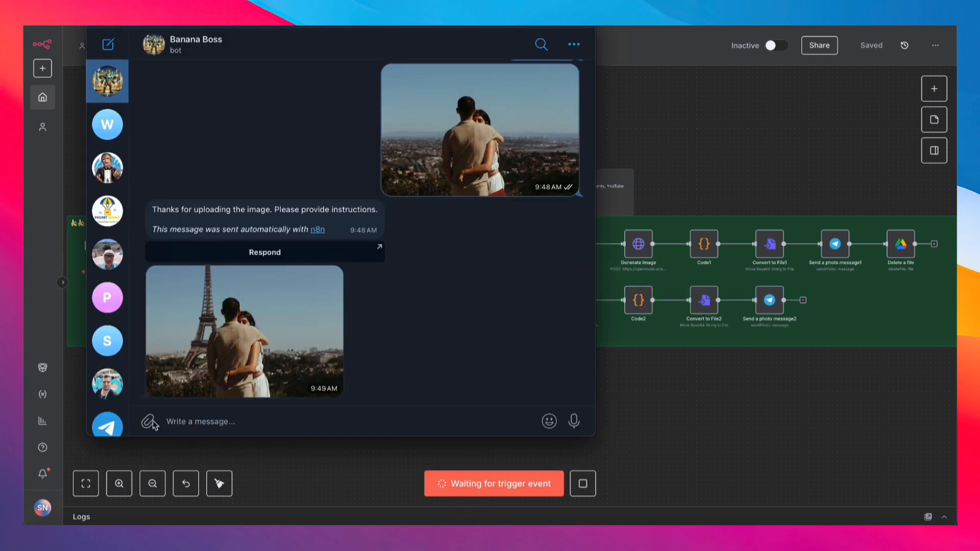
mouse_move(153, 424)
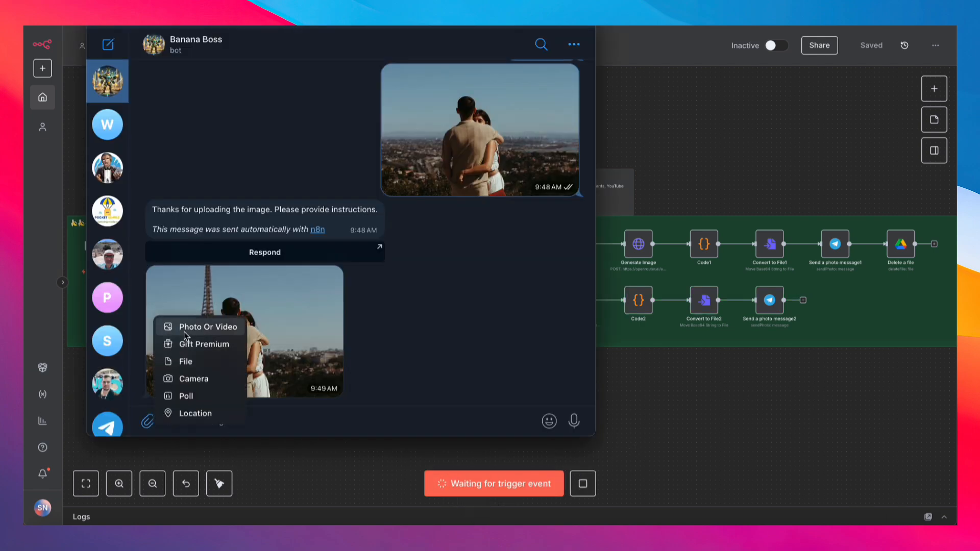
left_click(185, 333)
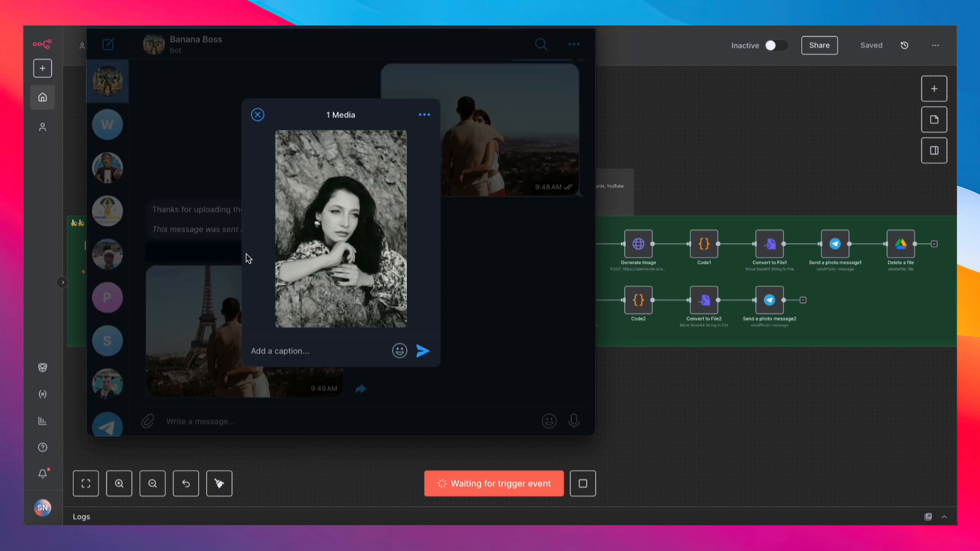
left_click(426, 357)
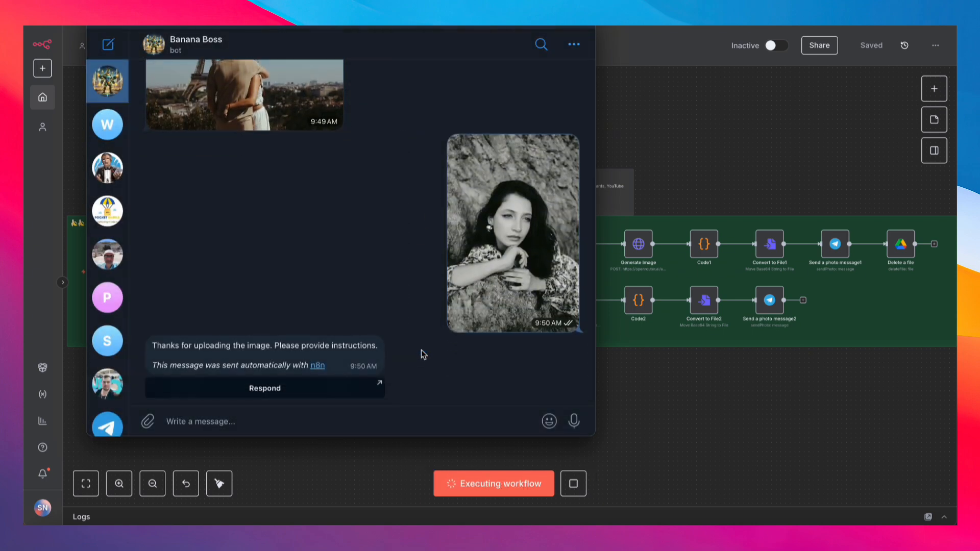
left_click(281, 396)
left_click(395, 281)
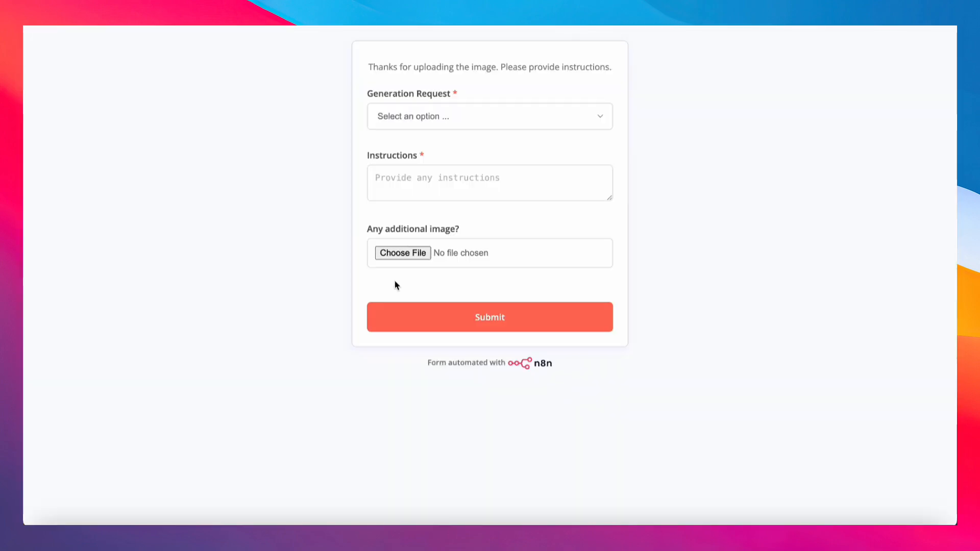
Submit a Headshot request 'a professional headshot for linkedin - bright pink background' and close the form.
left_click(460, 116)
left_click(446, 161)
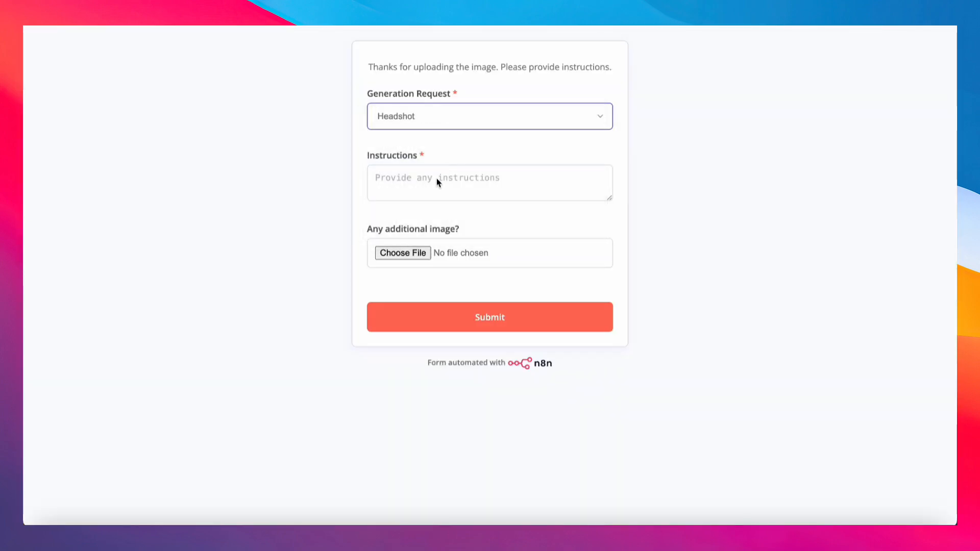
left_click(435, 180)
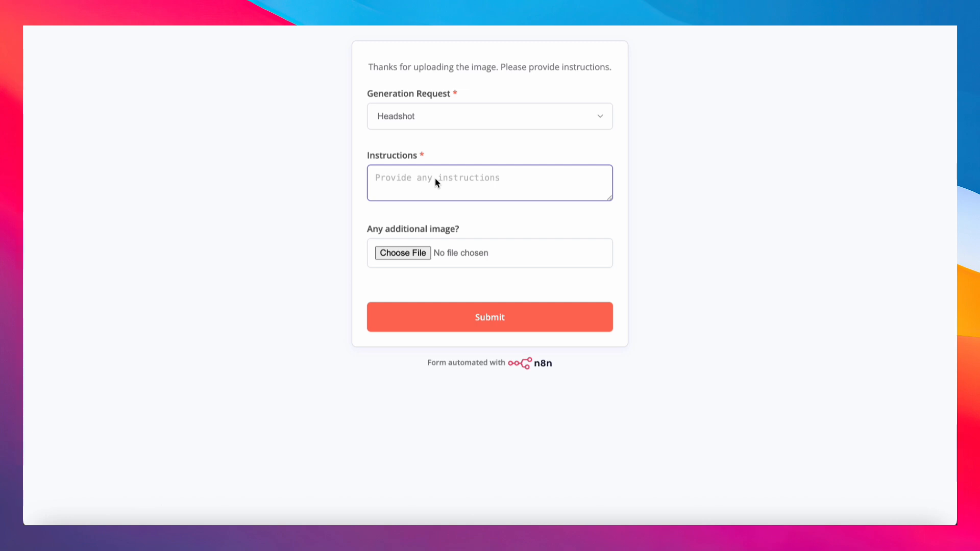
type("a professional headshot for li")
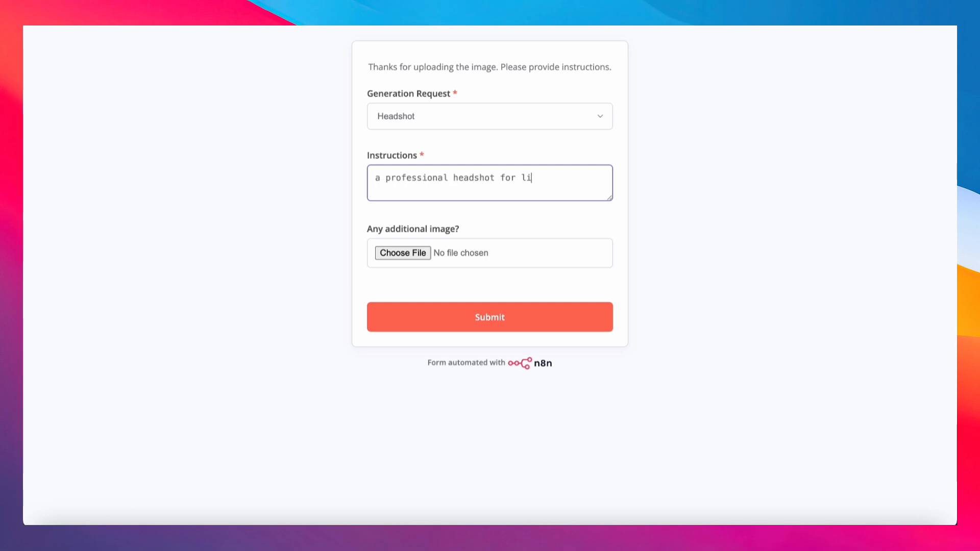
type("nkedin - bright pink ")
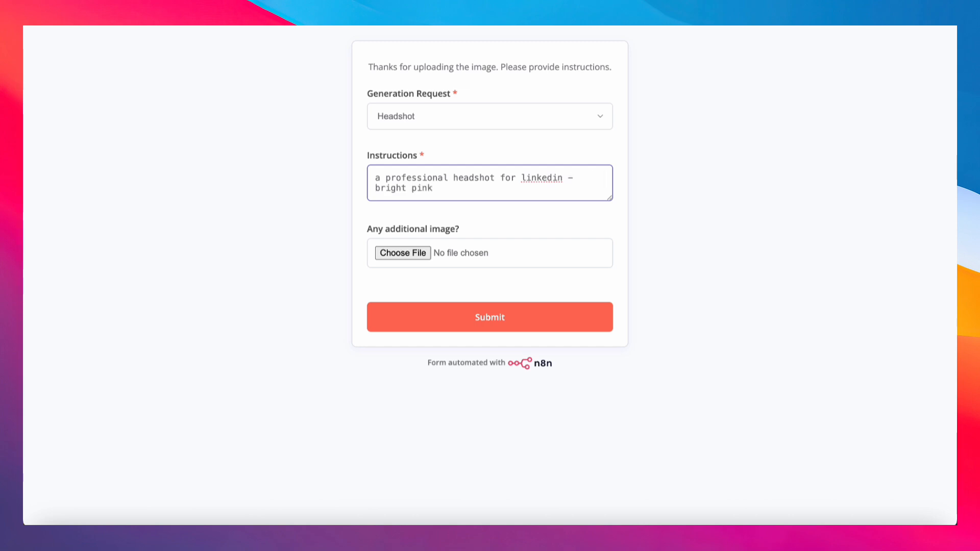
type("background")
left_click(478, 323)
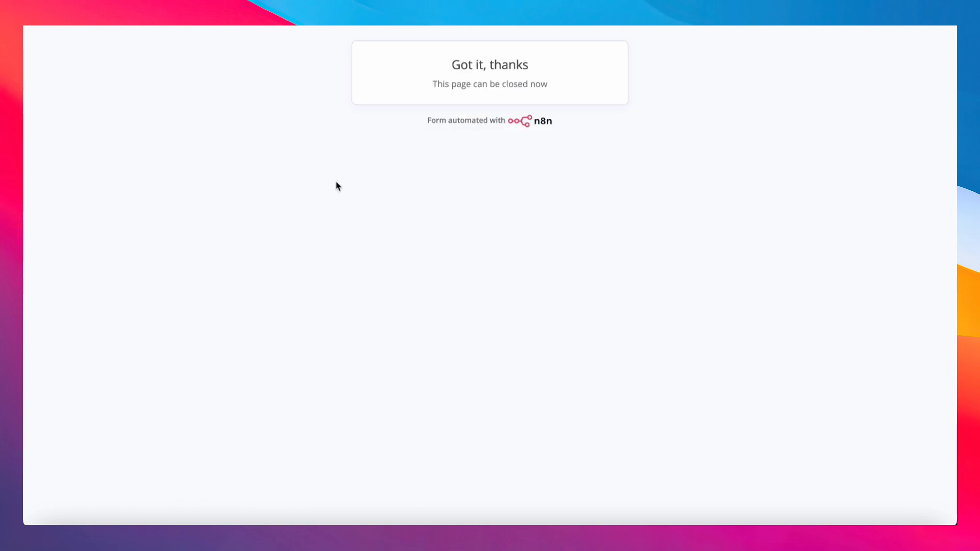
key("super+w")
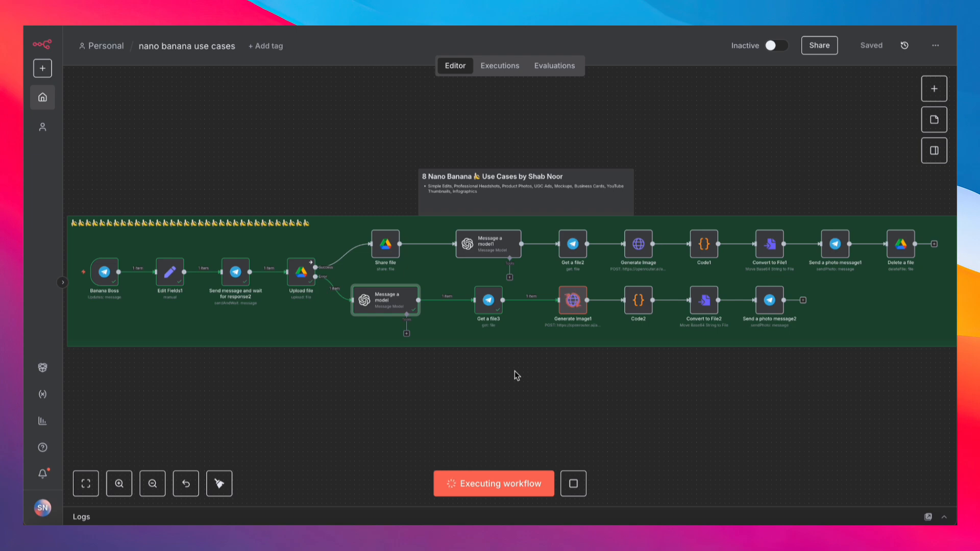
View the returned pink-background headshot full size in Telegram.
left_click(259, 289)
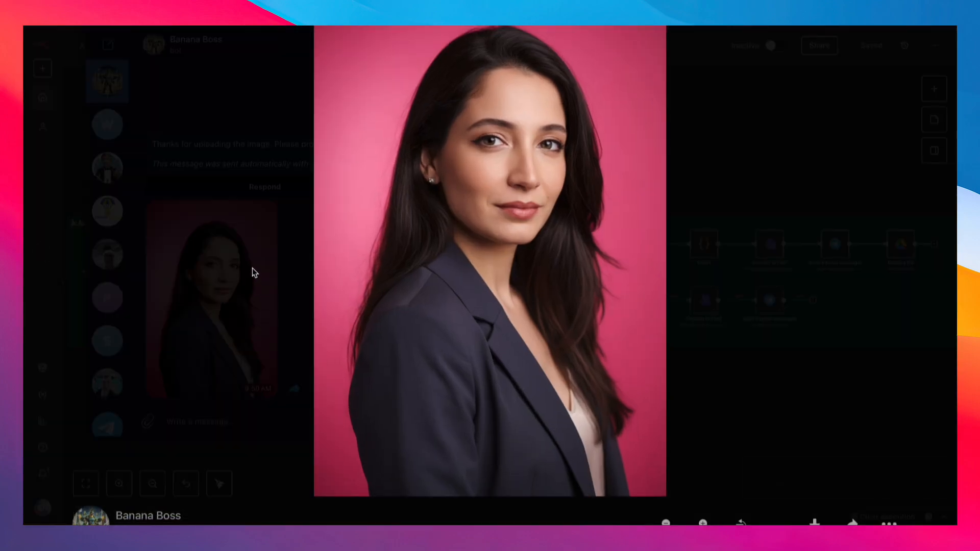
left_click(252, 268)
scroll(478, 271, "up", 3)
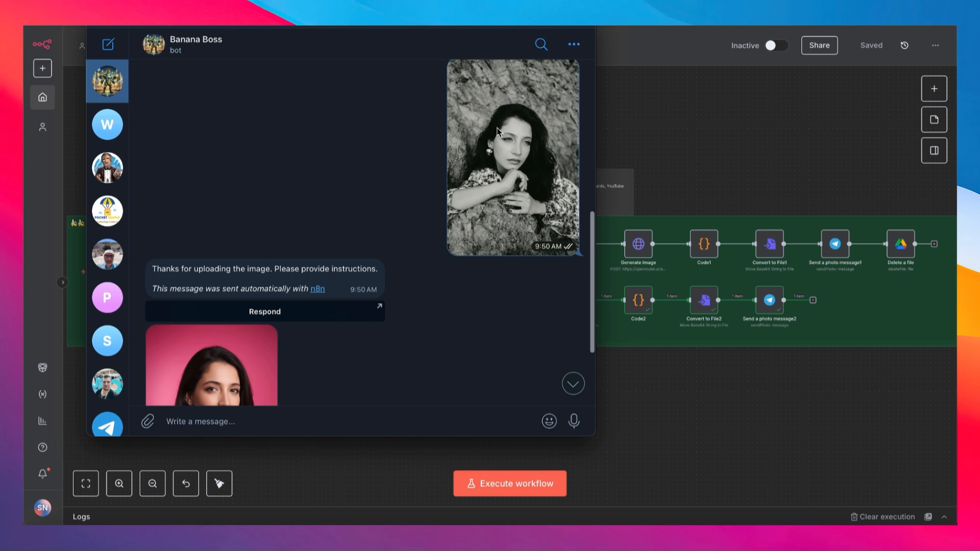
scroll(489, 217, "down", 3)
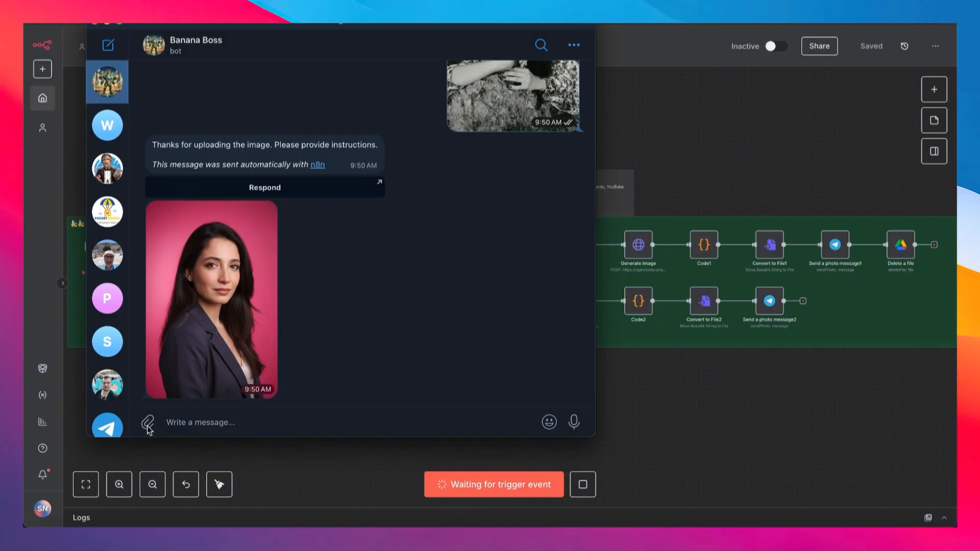
Send the NAVIFORCE watch photo to Banana Boss and open the linked instructions form.
mouse_move(147, 428)
left_click(204, 324)
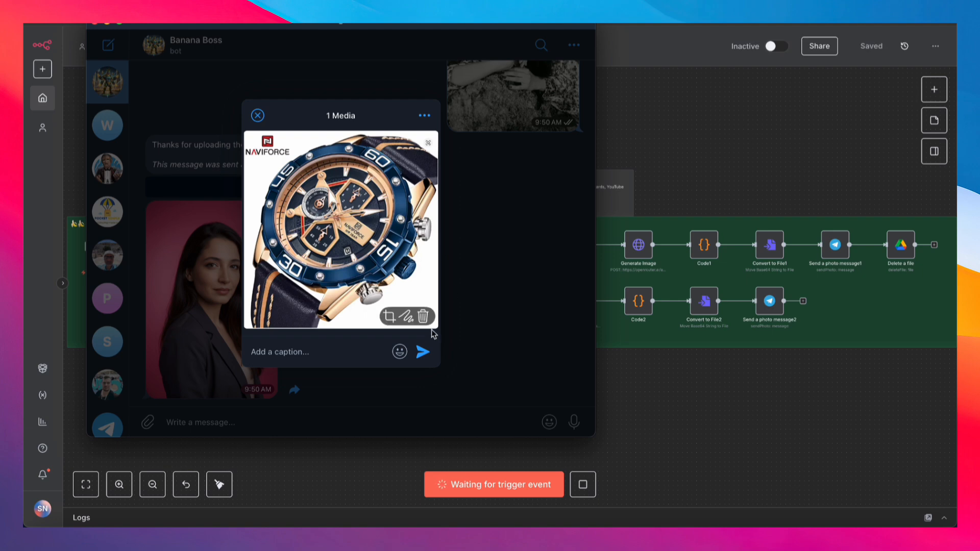
left_click(424, 349)
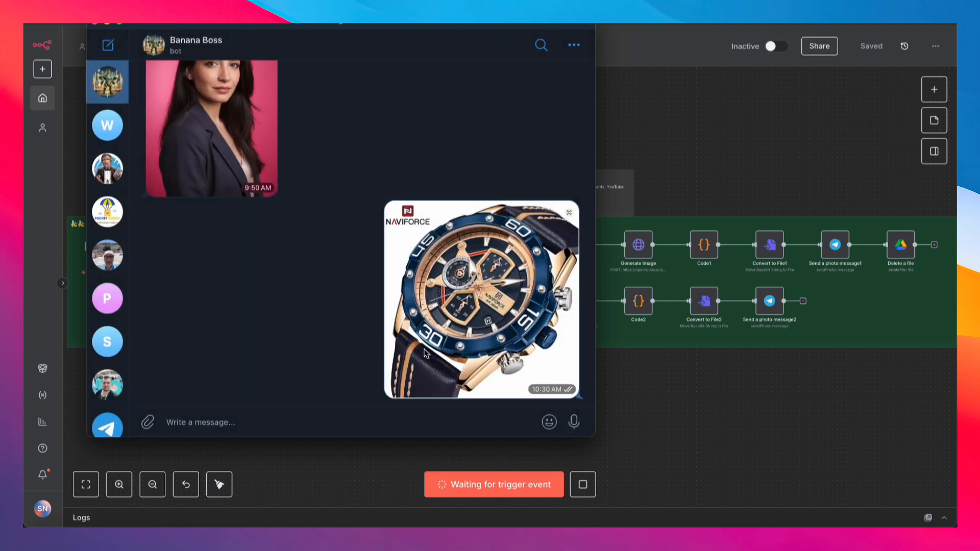
left_click(277, 390)
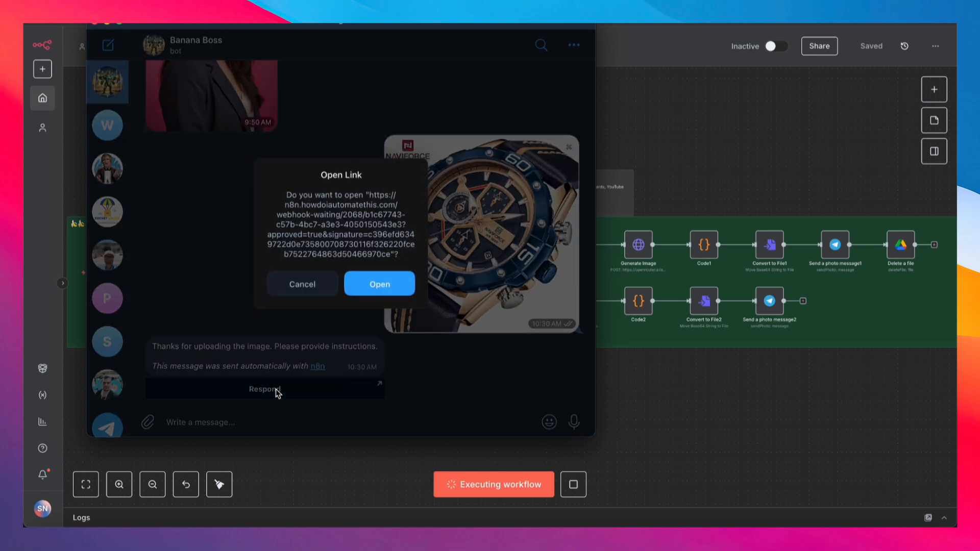
left_click(382, 284)
left_click(518, 118)
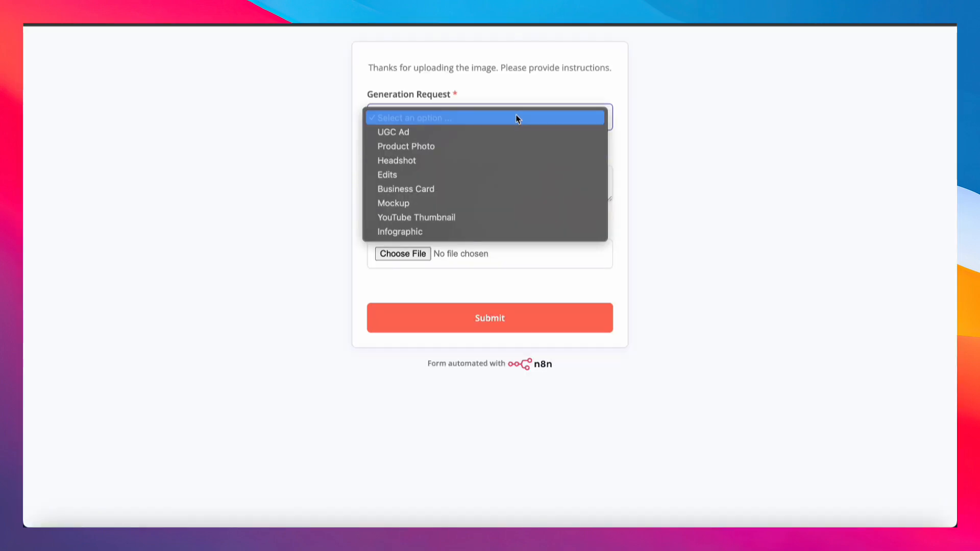
Choose Product Photo, paste the instructions for the watch face up on a cream, lightly patterned background, and submit.
left_click(496, 145)
left_click(476, 179)
type("remove the existing background. the watch should be face up and on a cream, lightly patterned background as a hero image for a product page")
left_click_drag(610, 199, 617, 243)
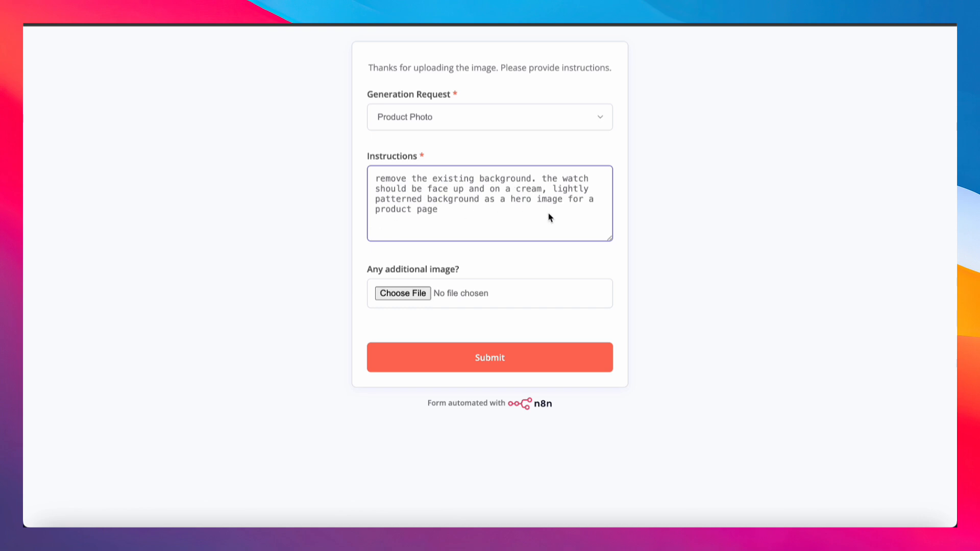
left_click(510, 350)
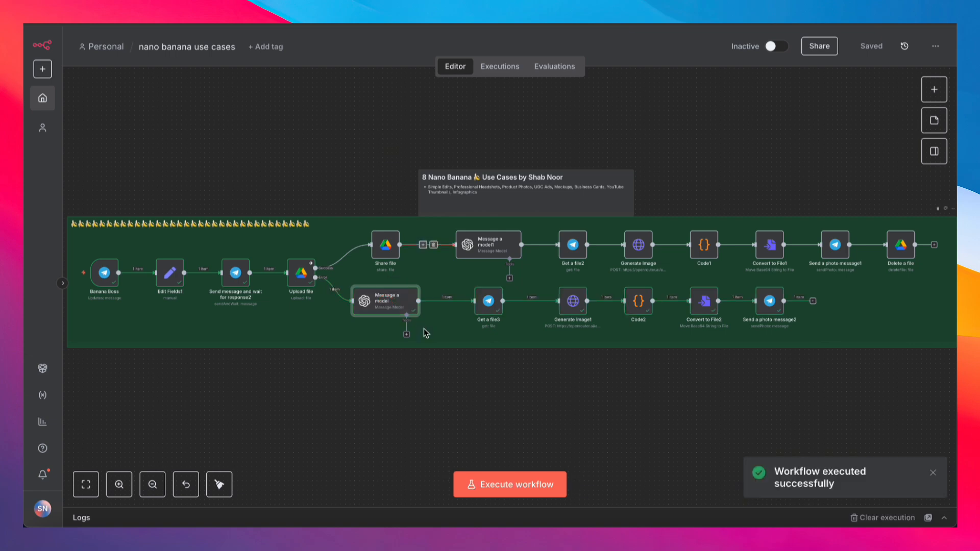
View the generated cream-background watch product shot full size in Telegram.
left_click(503, 544)
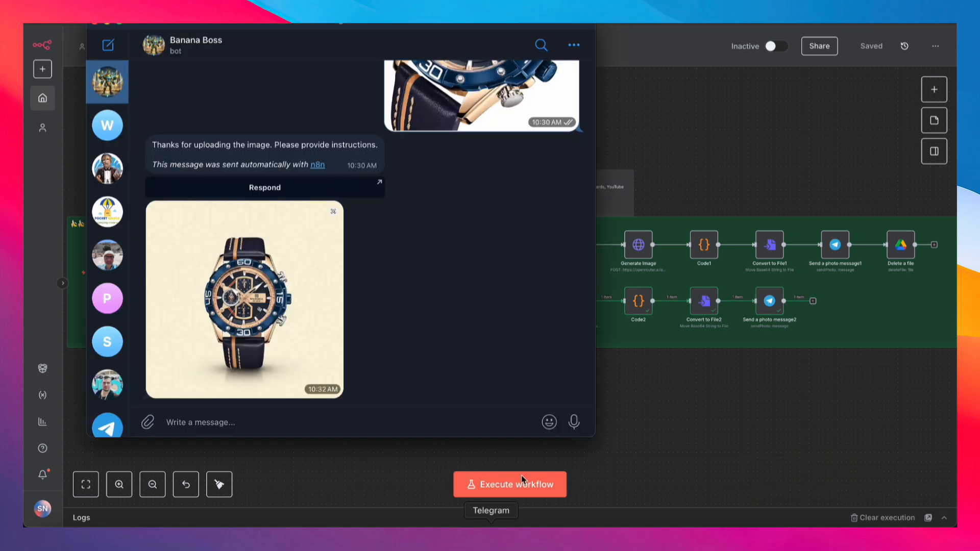
left_click(290, 347)
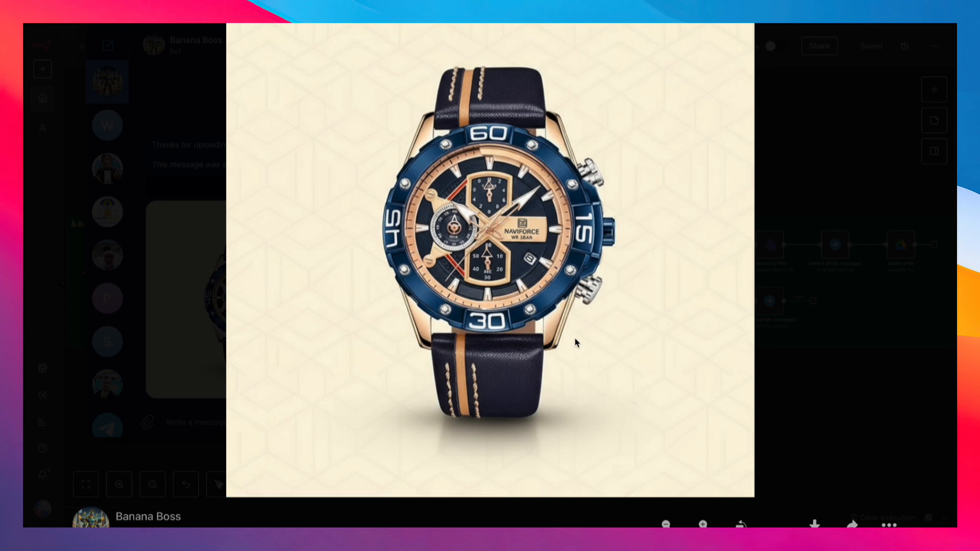
left_click(796, 203)
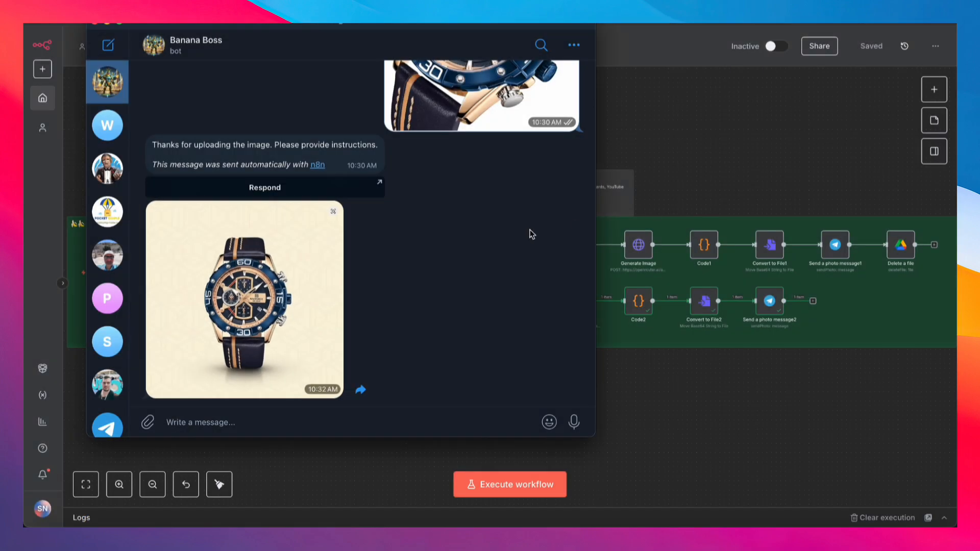
scroll(531, 234, "up", 2)
scroll(531, 234, "down", 2)
Rerun the workflow, resend the watch photo to the bot, and open its instructions link.
left_click(678, 412)
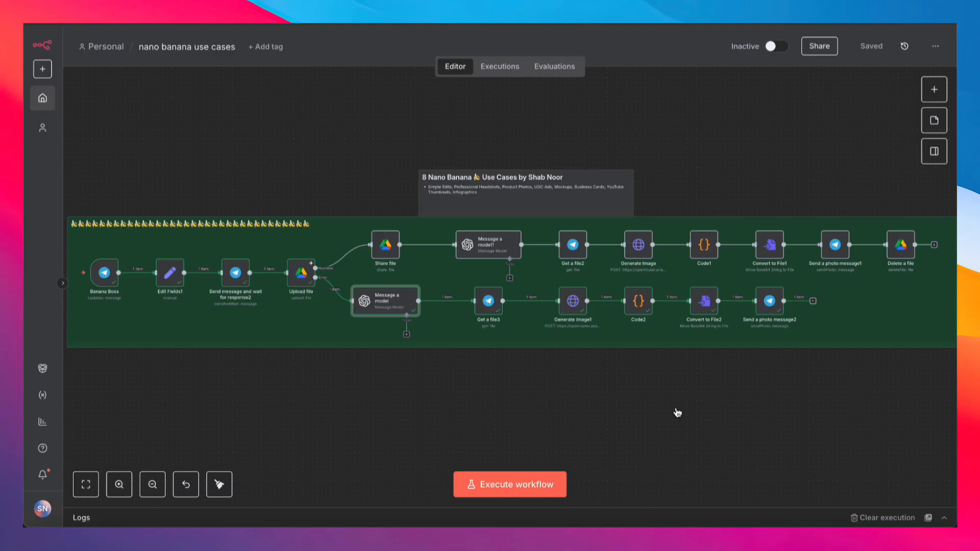
left_click(536, 493)
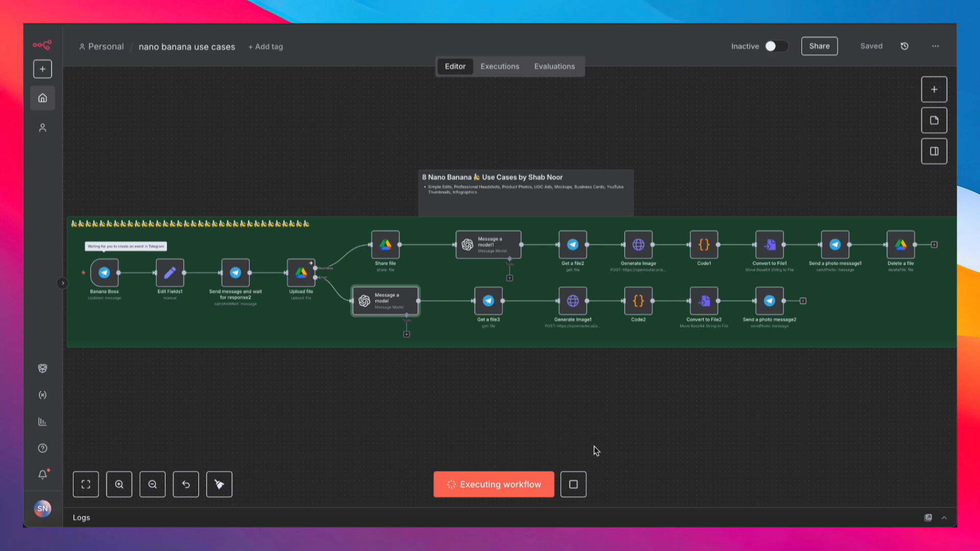
left_click(501, 521)
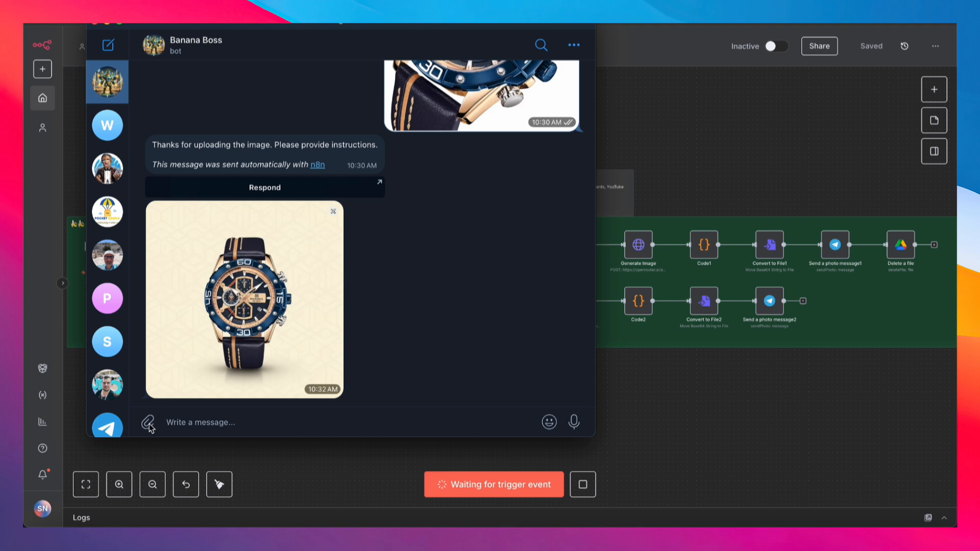
key("super+v")
left_click(427, 357)
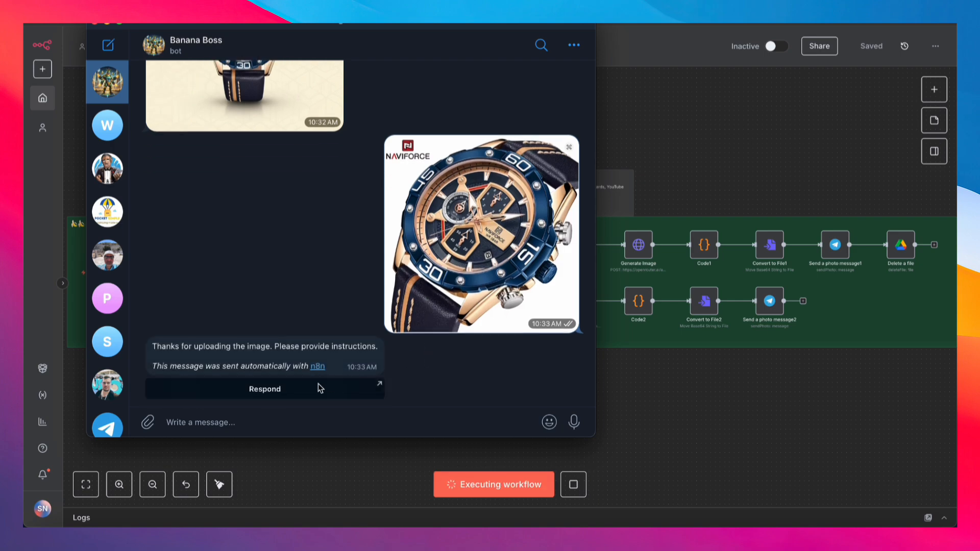
left_click(315, 388)
Fill a UGC Ad request for the watch in its box with FATHERS DAY SALE and attach the product image.
left_click(368, 290)
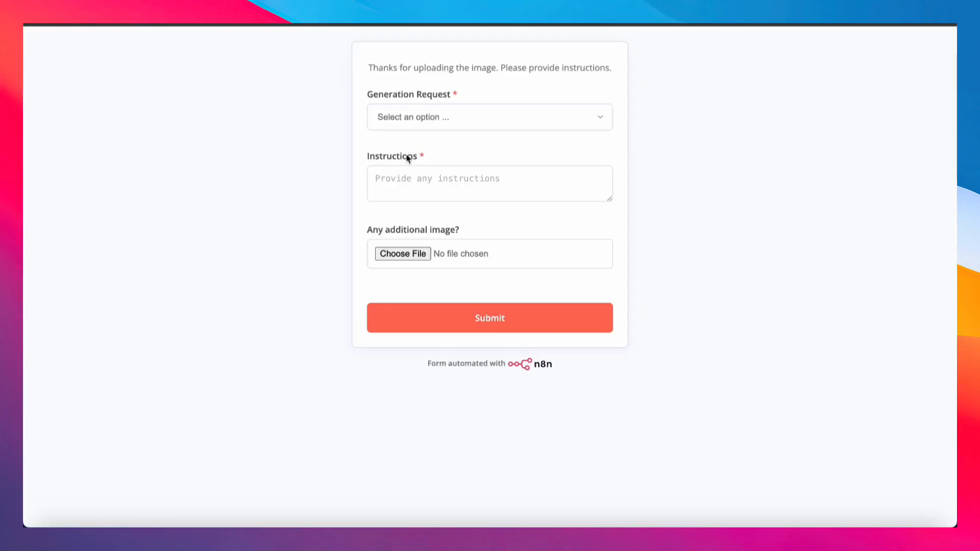
left_click(446, 119)
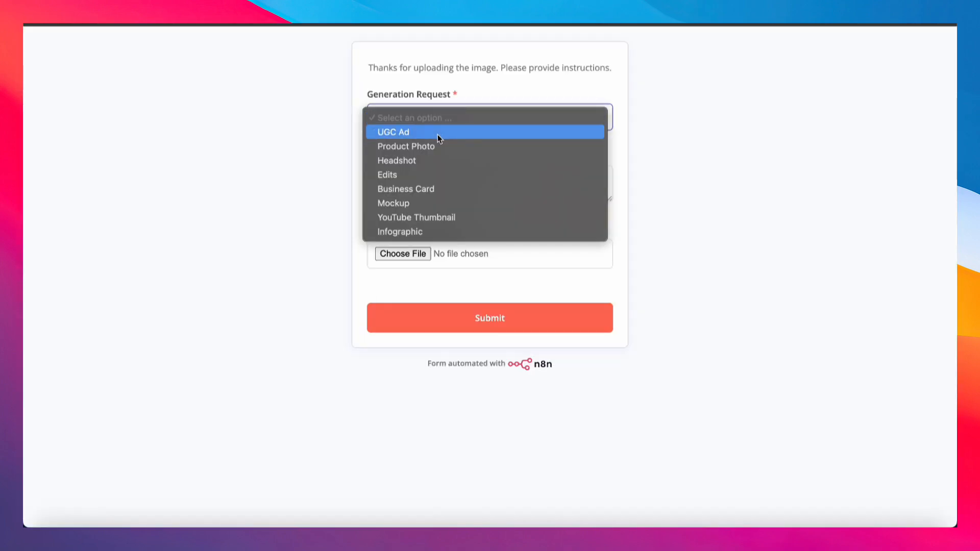
left_click(437, 134)
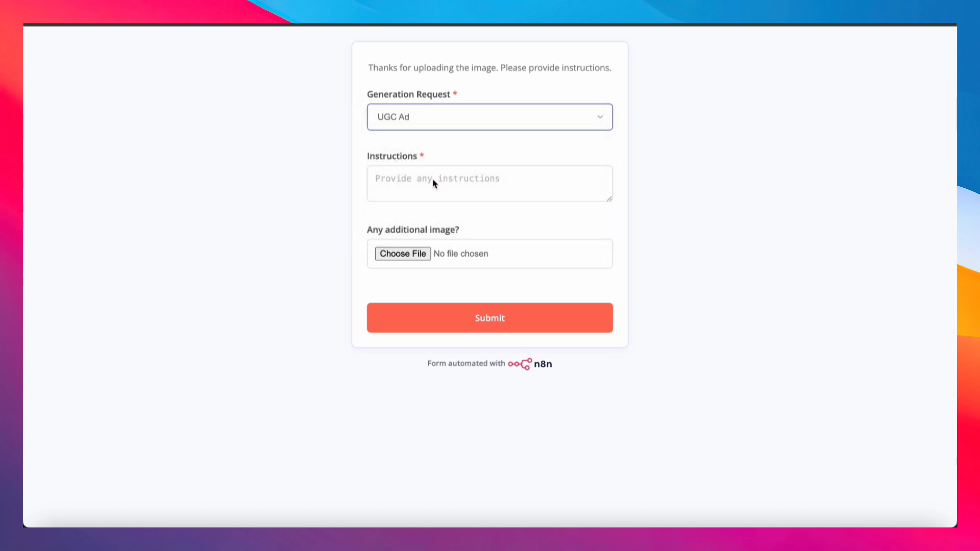
left_click(435, 183)
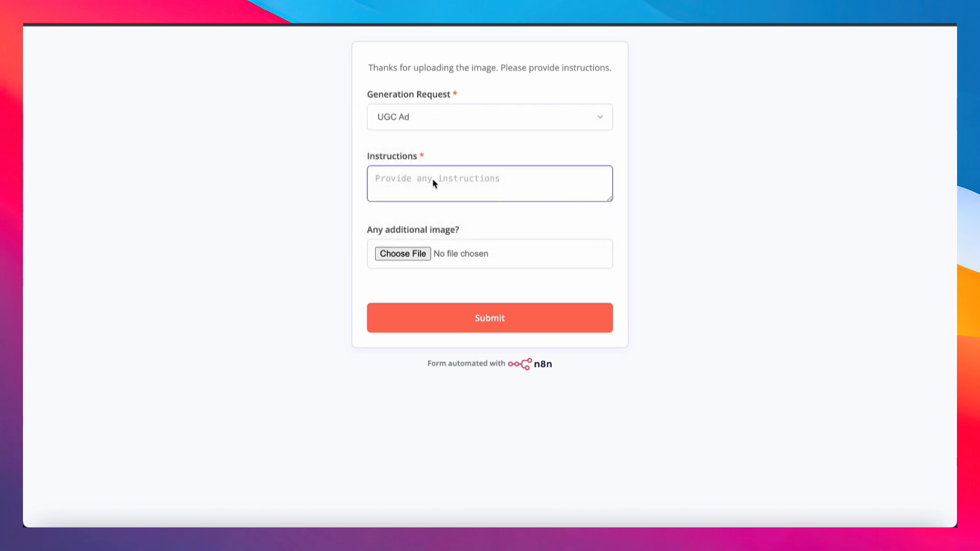
type("place the watch in the watch box. the watch in the box should take up most of the image. write FATHERS DAY SALE and give the entire image a light cream background")
left_click_drag(610, 200, 612, 228)
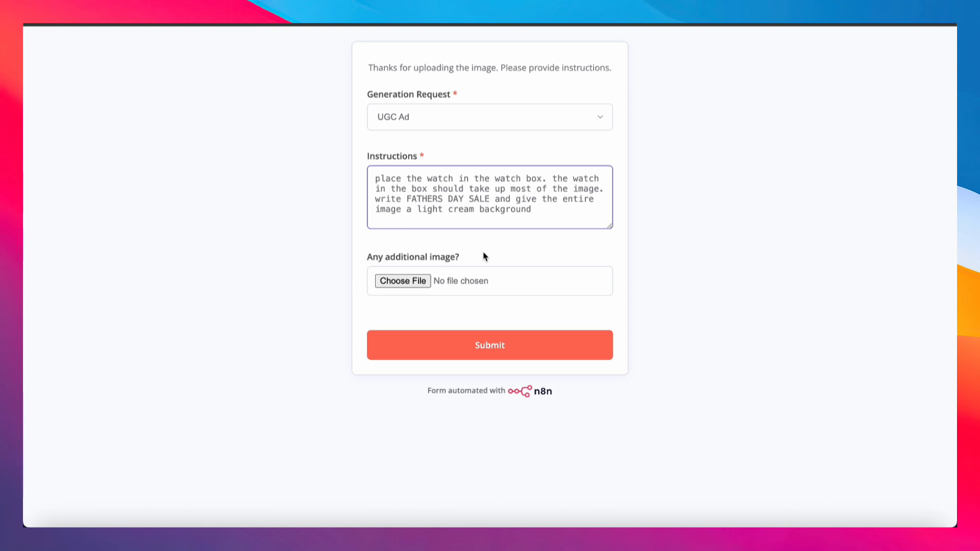
left_click(428, 284)
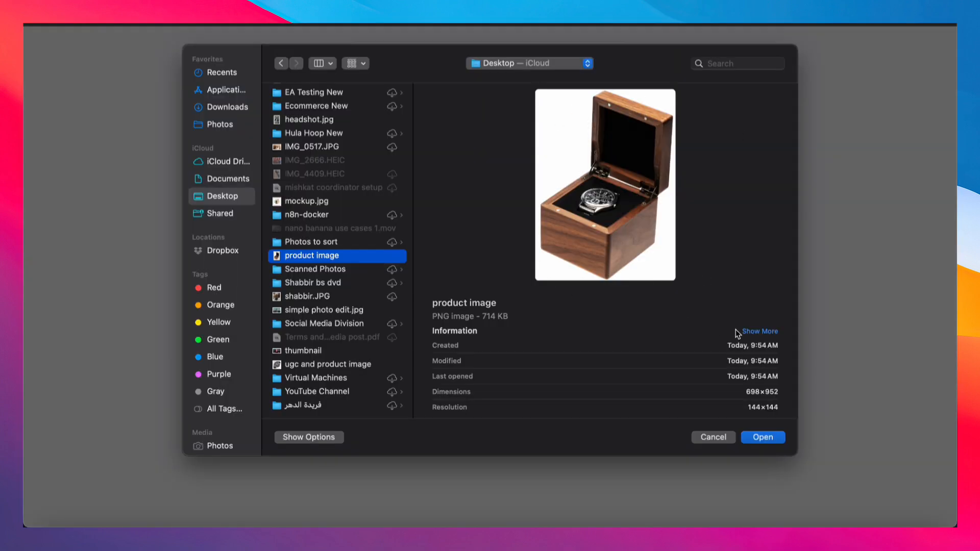
left_click(780, 441)
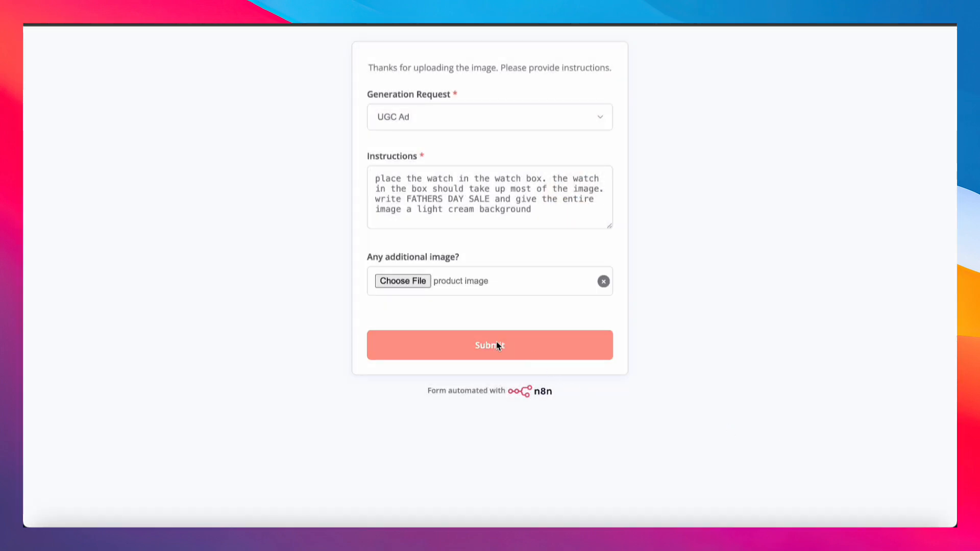
Submit the UGC Ad request, view the FATHERS DAY SALE watch-box image, and return to n8n.
left_click(498, 346)
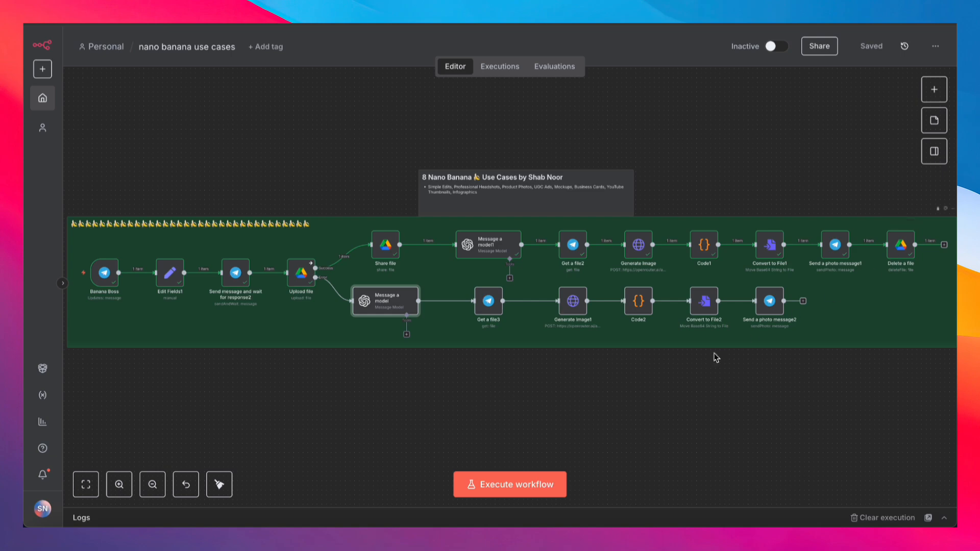
left_click(491, 531)
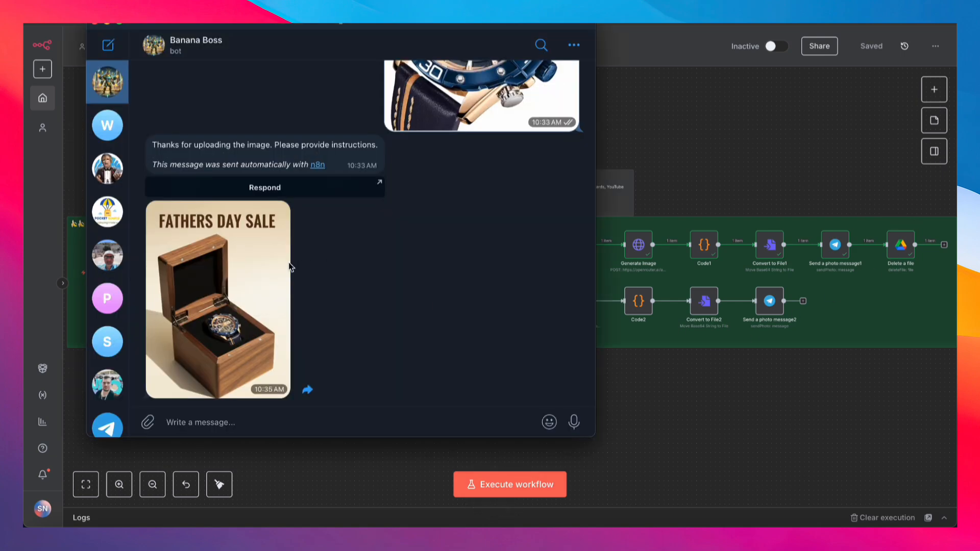
left_click(269, 266)
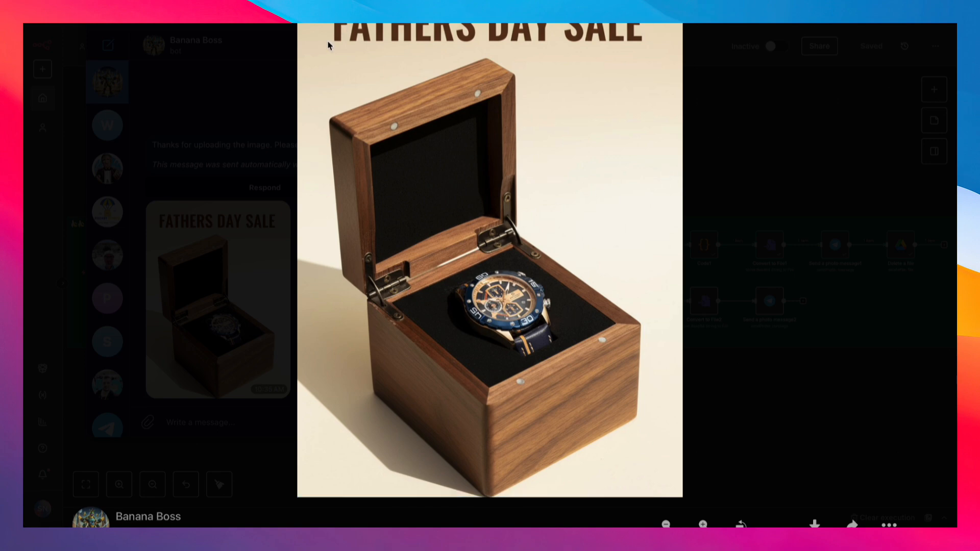
left_click(719, 195)
left_click(664, 395)
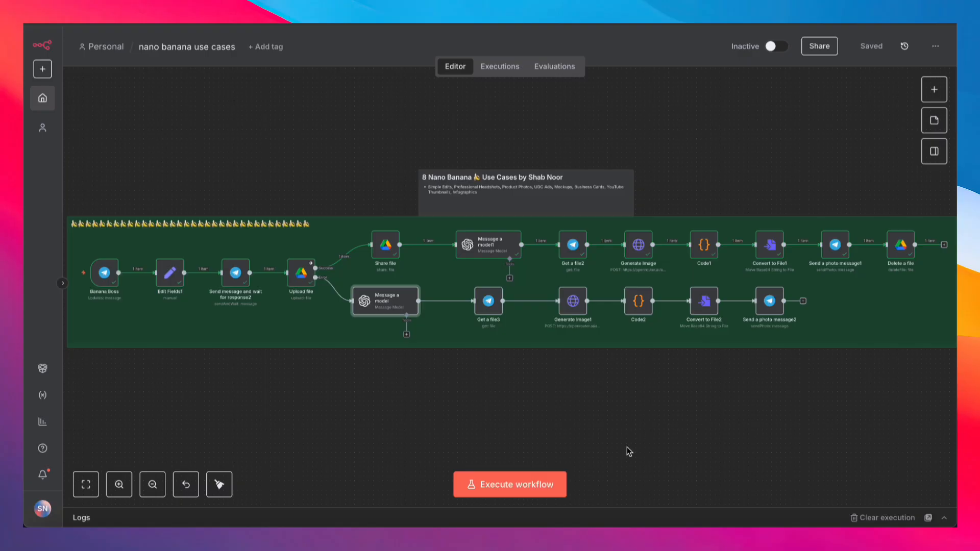
Rerun the workflow, send the coffee-bean mascot image to Banana Boss, and open its instruction form.
left_click(535, 490)
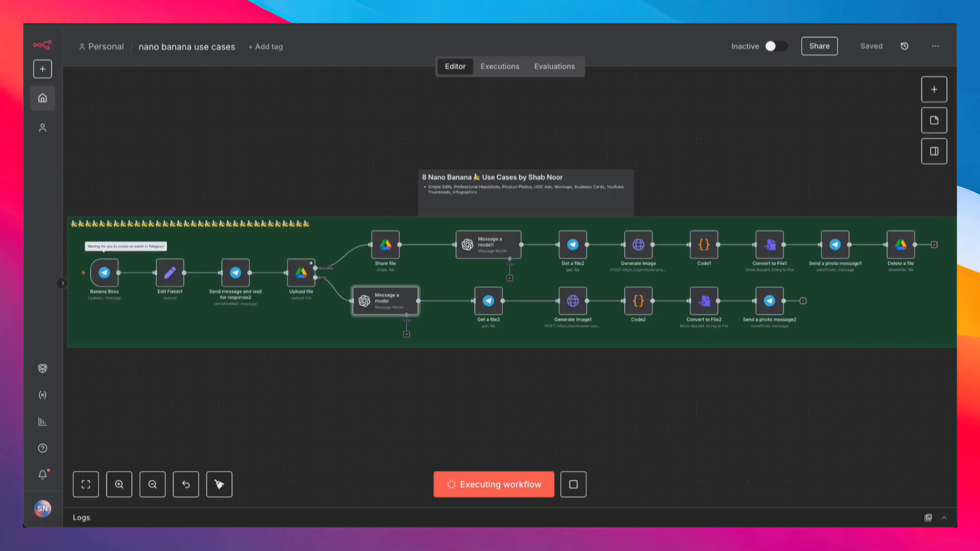
left_click(494, 530)
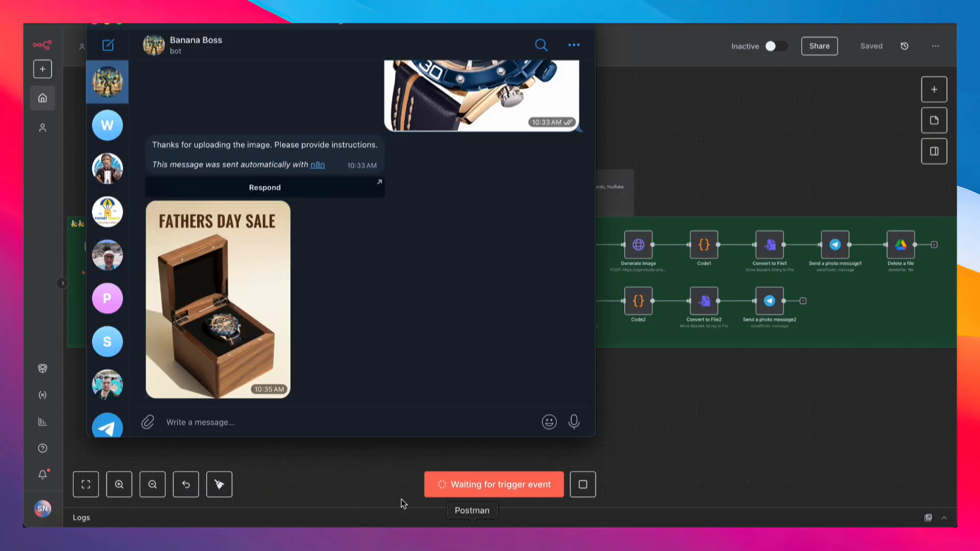
left_click(148, 424)
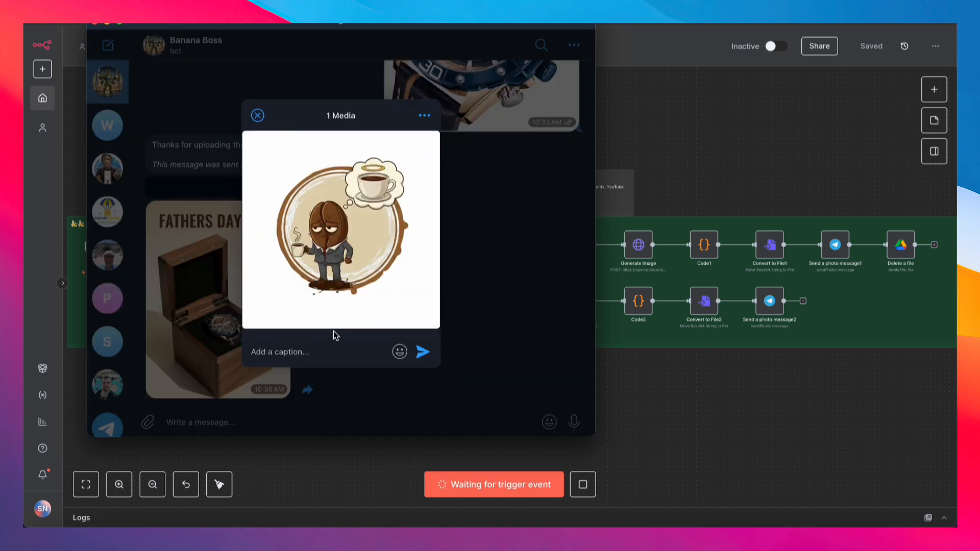
mouse_move(421, 234)
left_click(424, 352)
left_click(280, 392)
left_click(377, 283)
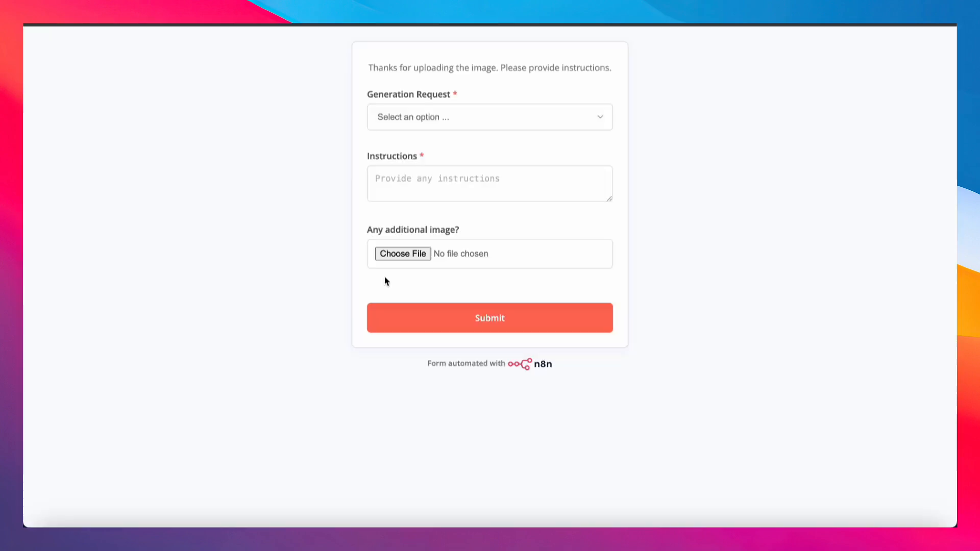
Choose Mockup and describe the design on a white t-shirt worn by a smiling, bearded, beanie-wearing man.
left_click(474, 121)
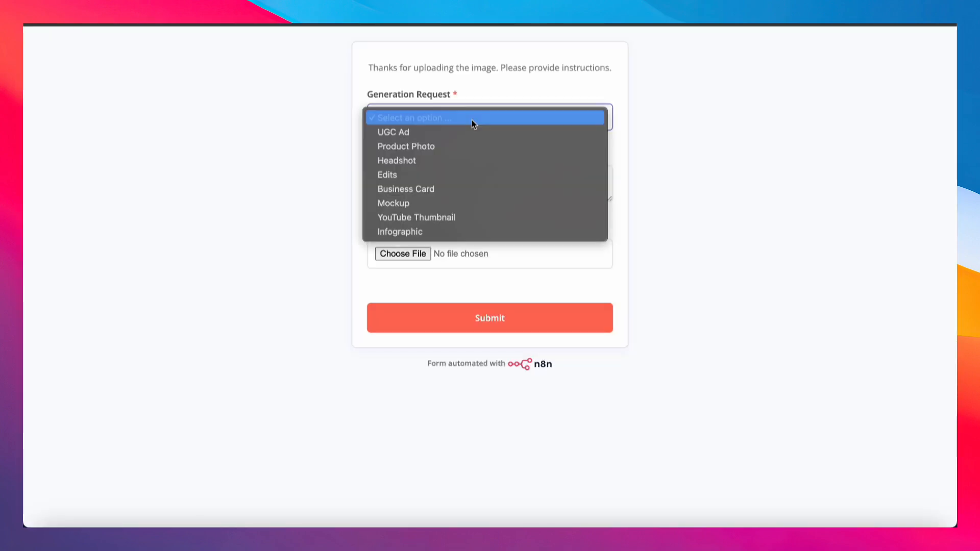
left_click(436, 204)
type("place")
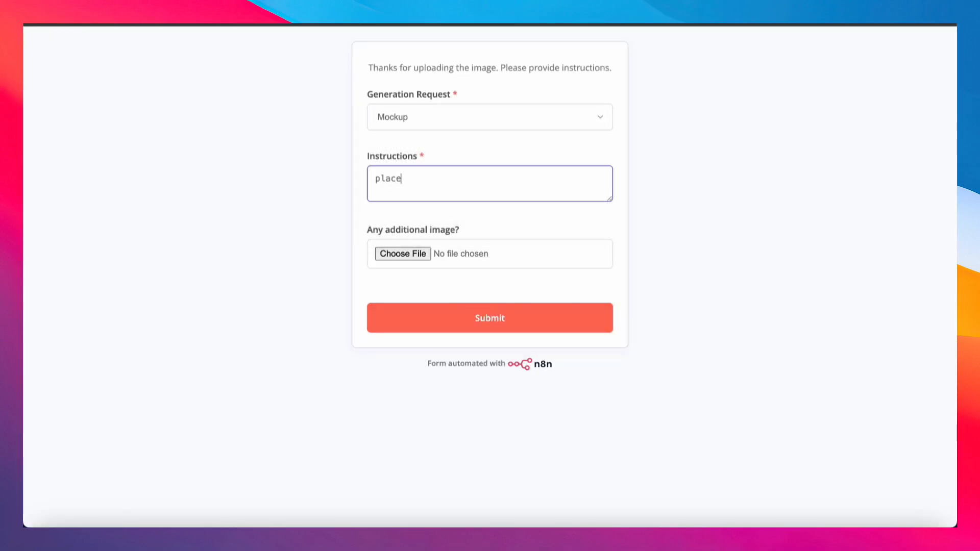
type(" this desing")
key("BackSpace")
key("BackSpace")
type("gn on ")
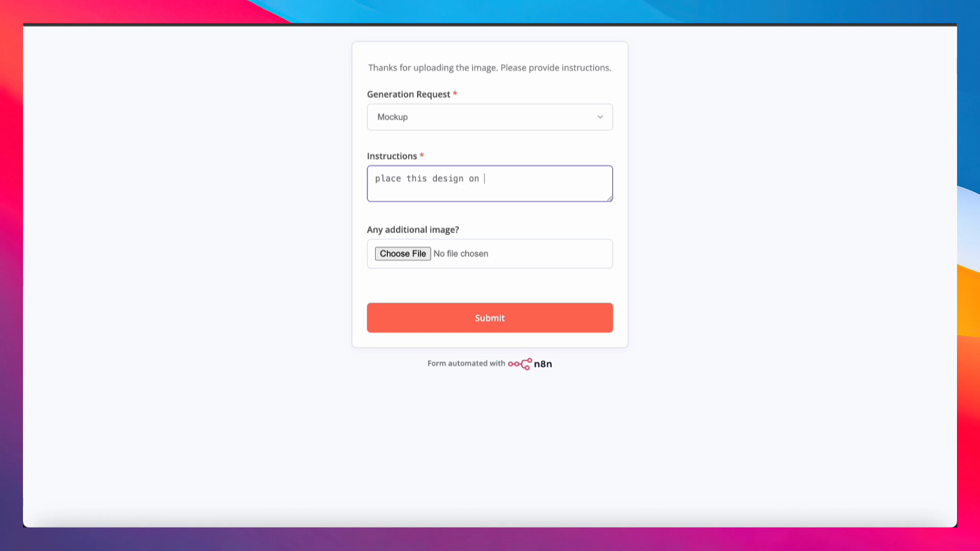
type("a white tshirt. the shirt should be ")
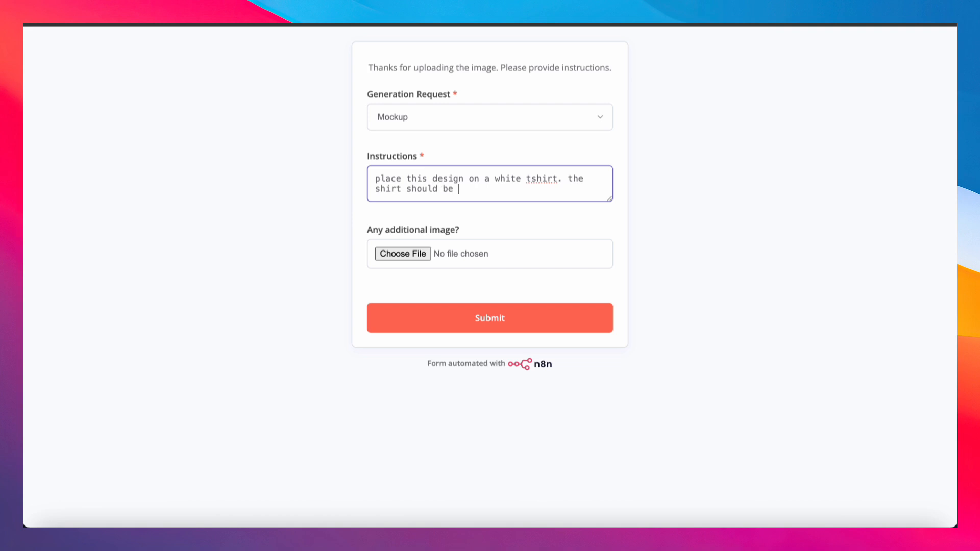
type("worn by a smiling, bear")
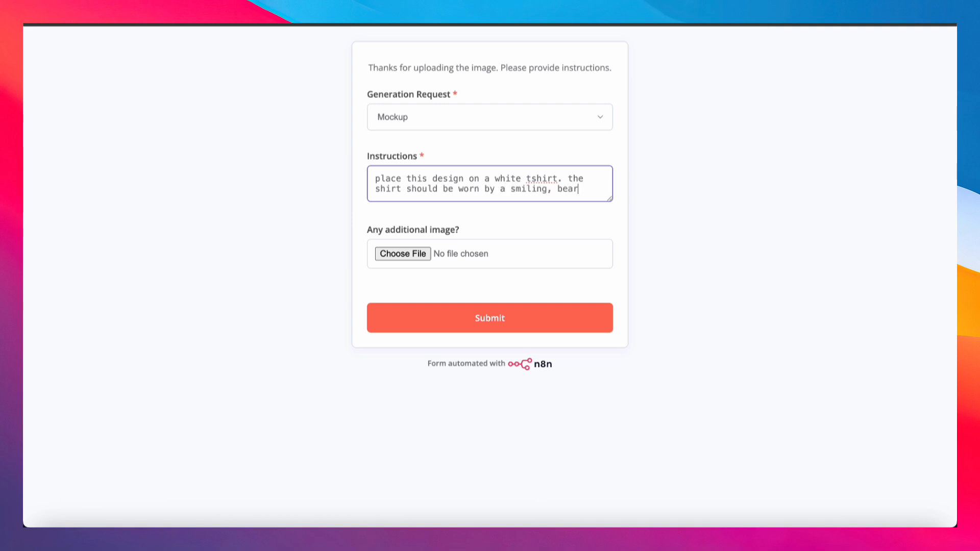
type("ded, beanie wea")
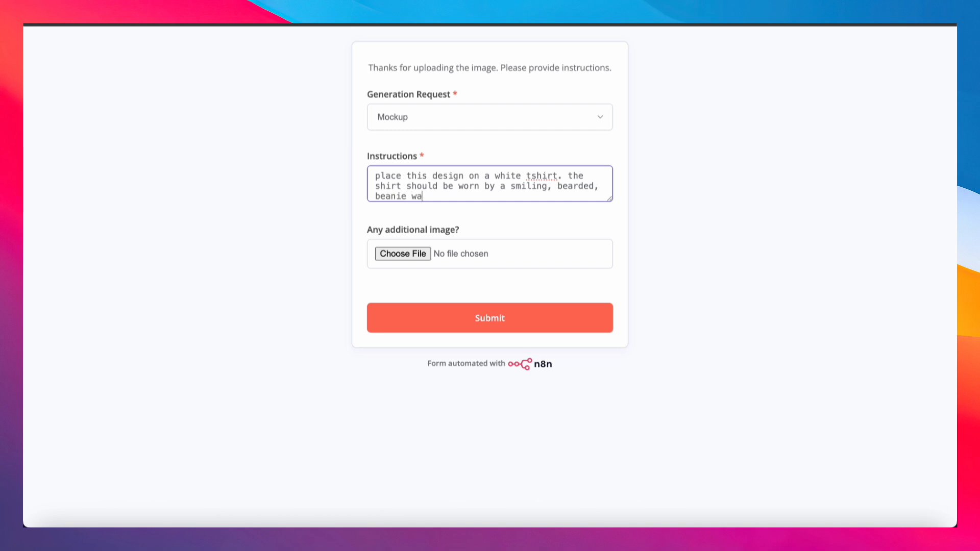
type("ri")
key("BackSpace")
key("BackSpace")
key("BackSpace")
type("earing man making coffee i")
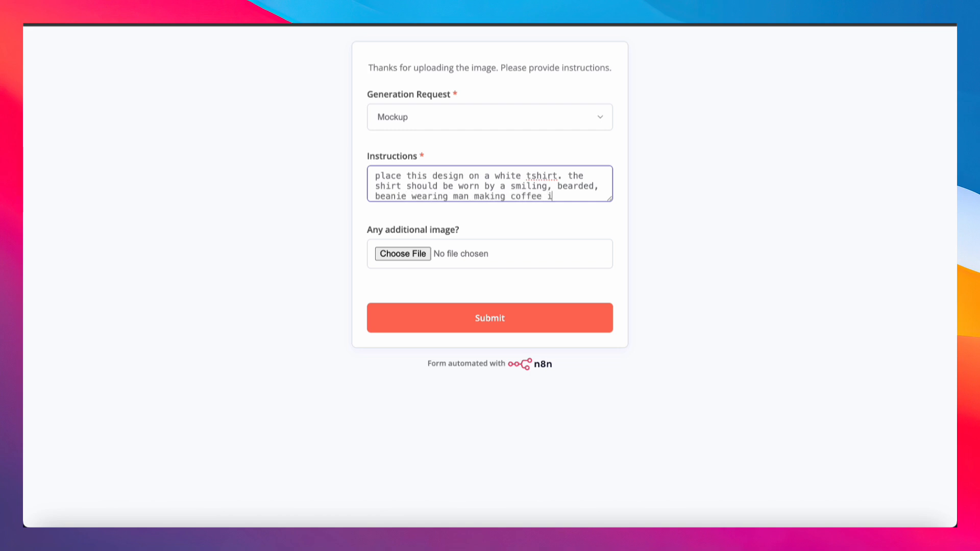
type("n his kitchen.")
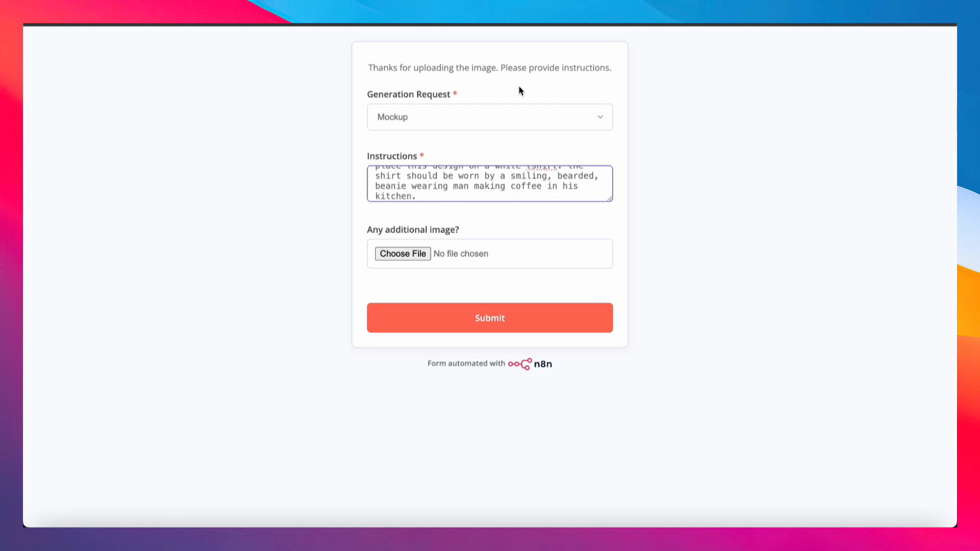
Insert 'pour over' before coffee, enlarge the Instructions box, and submit the request.
left_click(512, 187)
type("pour over")
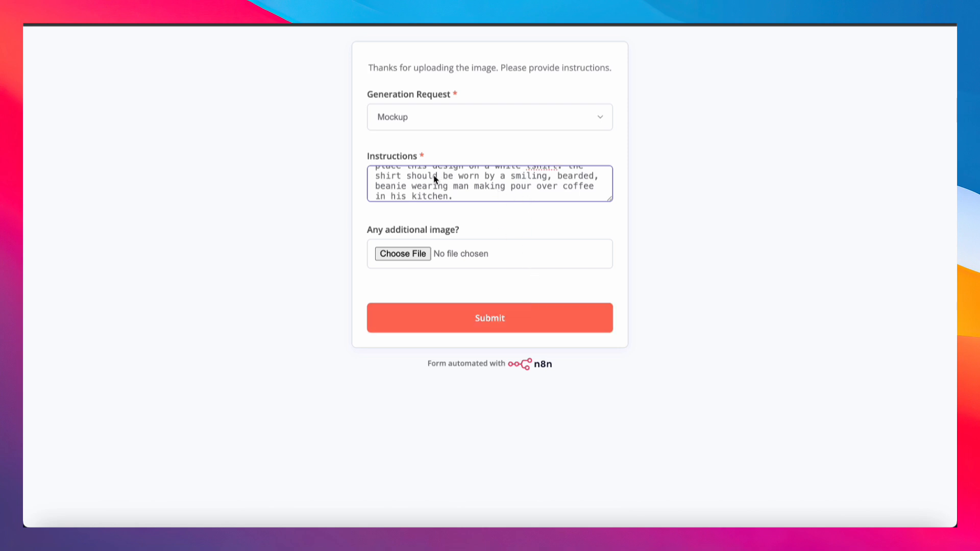
left_click_drag(610, 200, 614, 243)
left_click(537, 362)
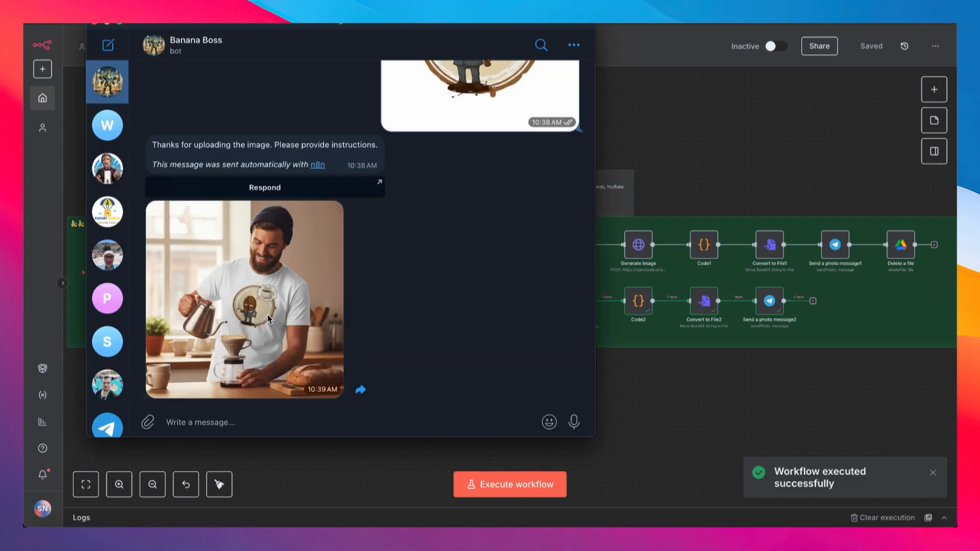
View the returned t-shirt mockup full size, then close the viewer and the Telegram chat.
left_click(261, 301)
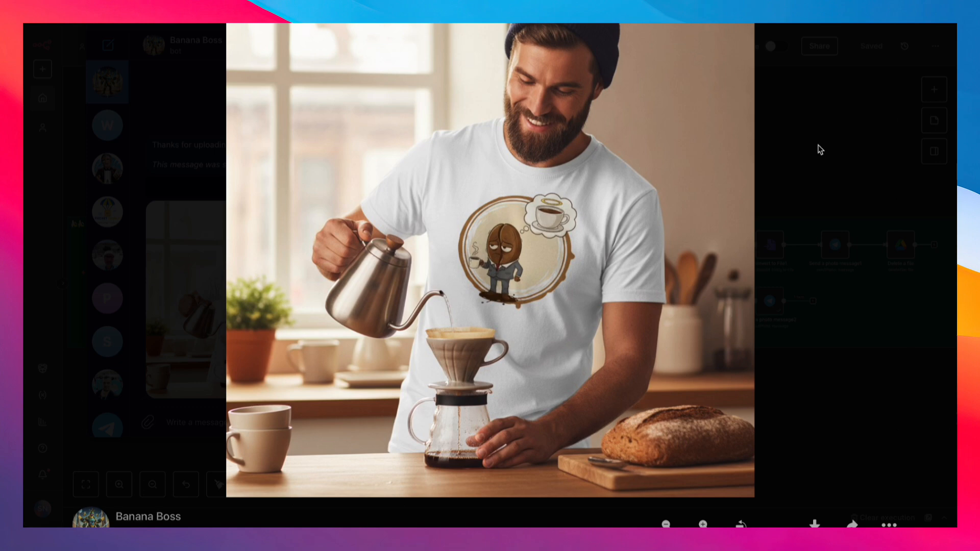
left_click(820, 150)
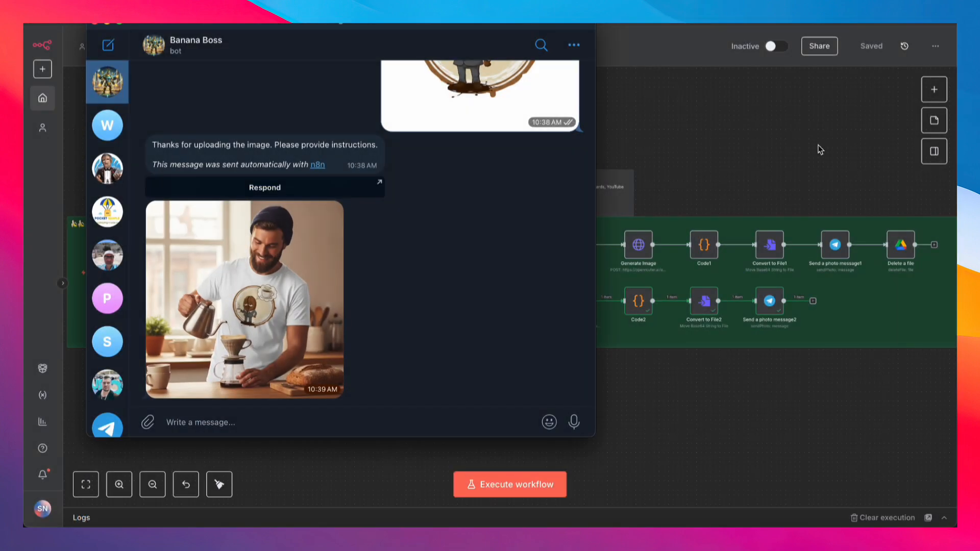
left_click(820, 149)
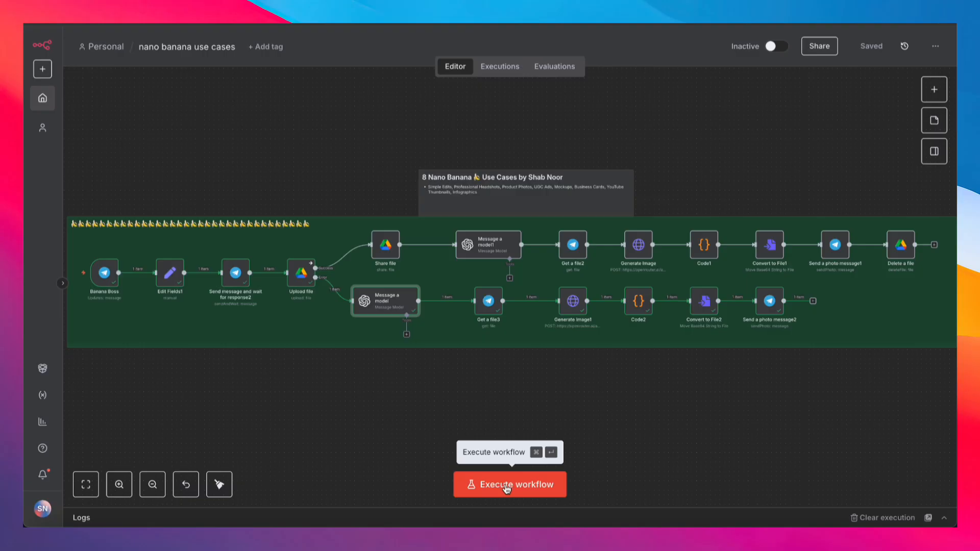
Run the workflow, paste and send the aetharon logo to Banana Boss, and open the instruction form.
left_click(506, 487)
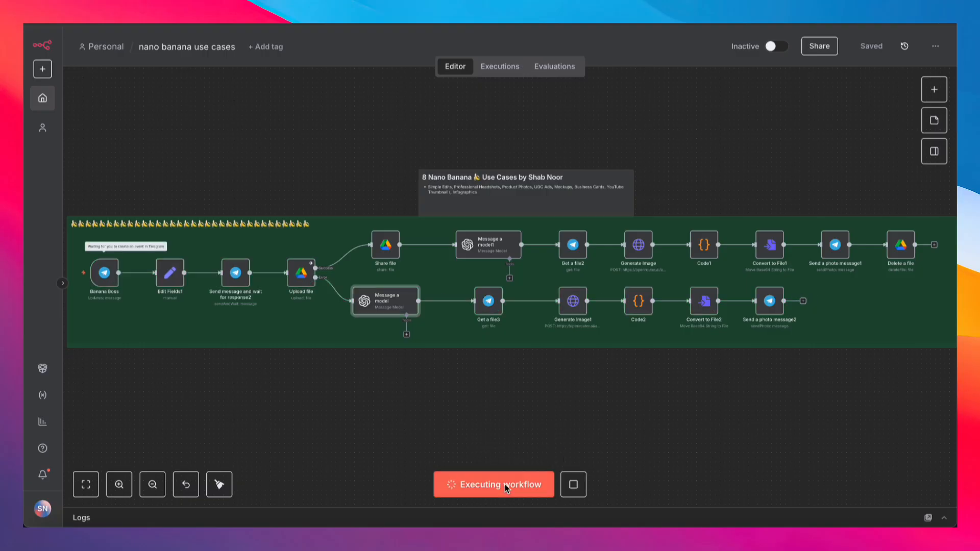
left_click(490, 536)
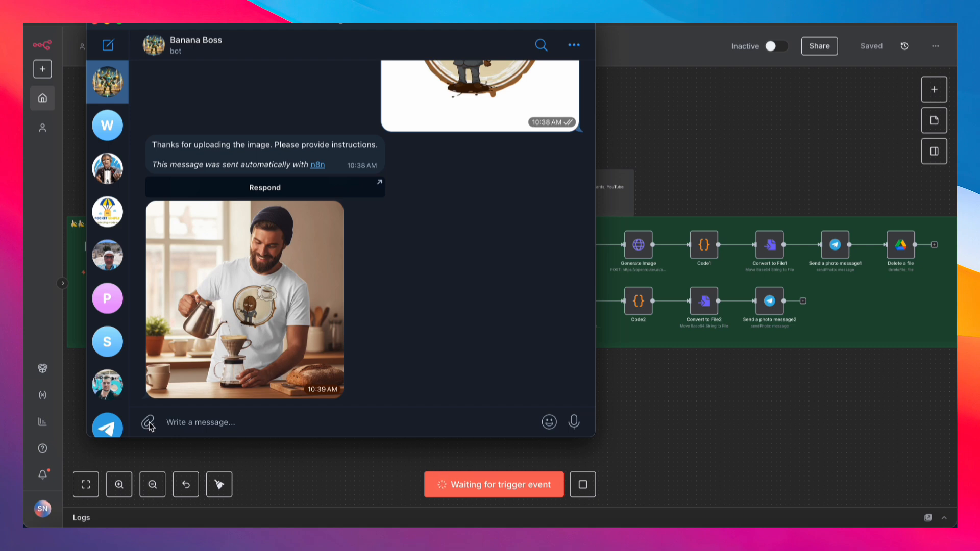
key("super+v")
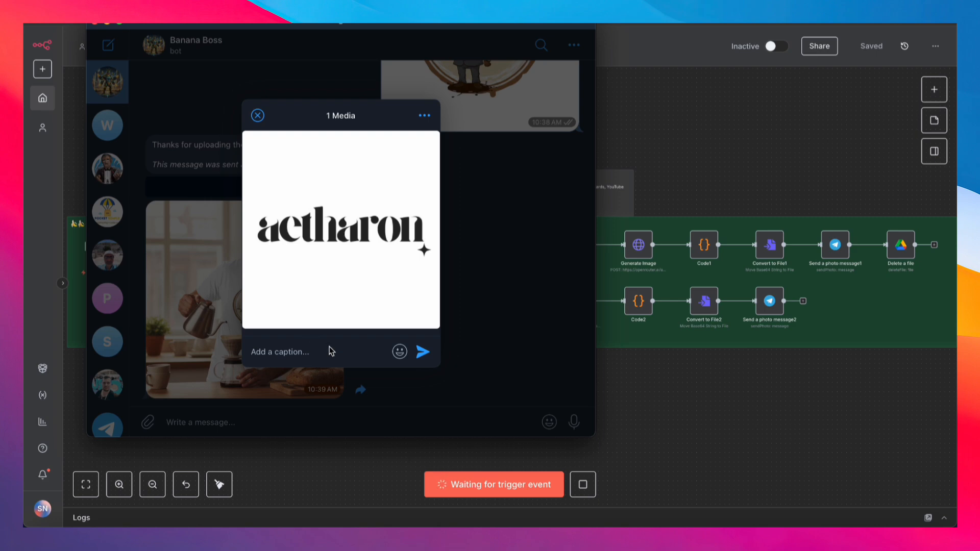
left_click(422, 353)
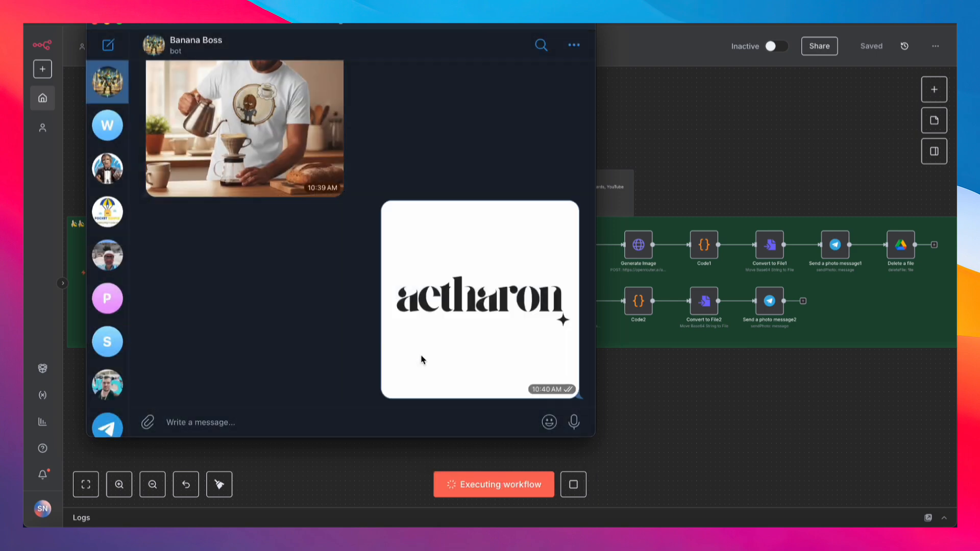
left_click(232, 387)
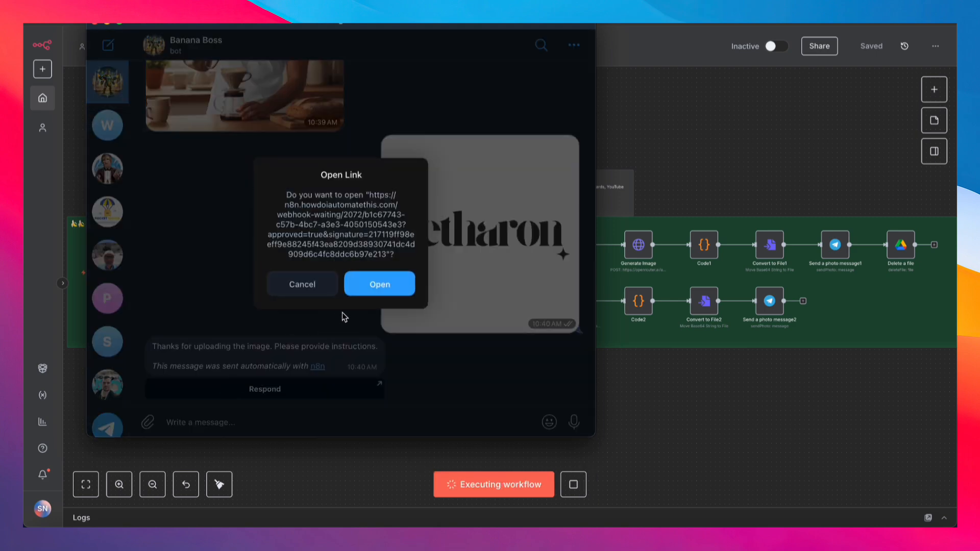
left_click(372, 290)
left_click(450, 117)
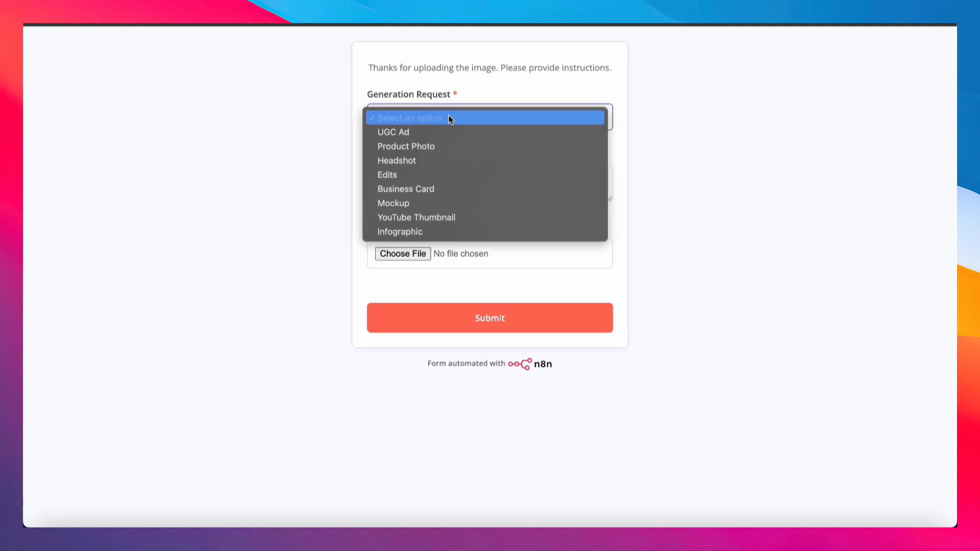
Request a Business Card with the founder's name, e-mail and phone, in a 'creative design company theme'.
left_click(432, 190)
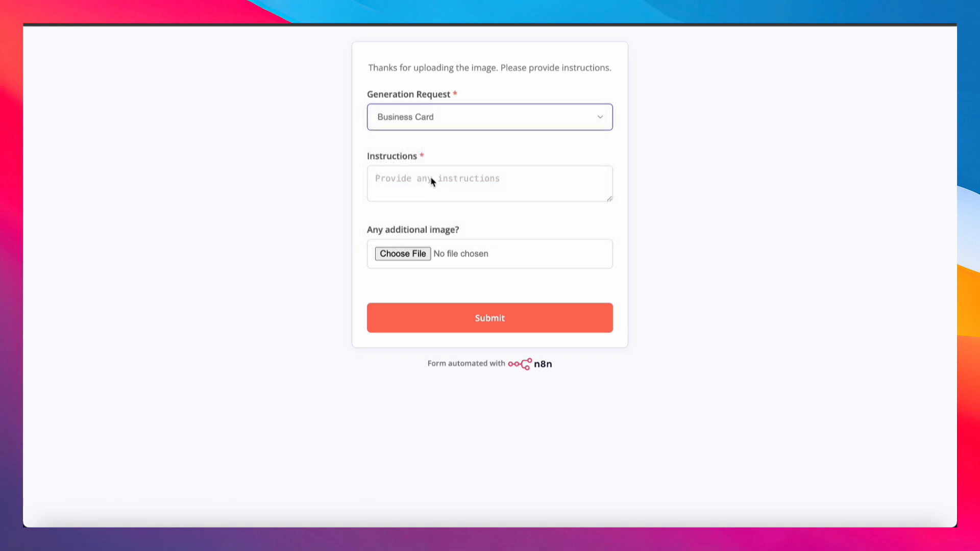
left_click(431, 182)
type("a card for John Doe, founder")
key("Return")
type("john@doe.com (444)-555-6666")
key("Return")
type("creative design comp")
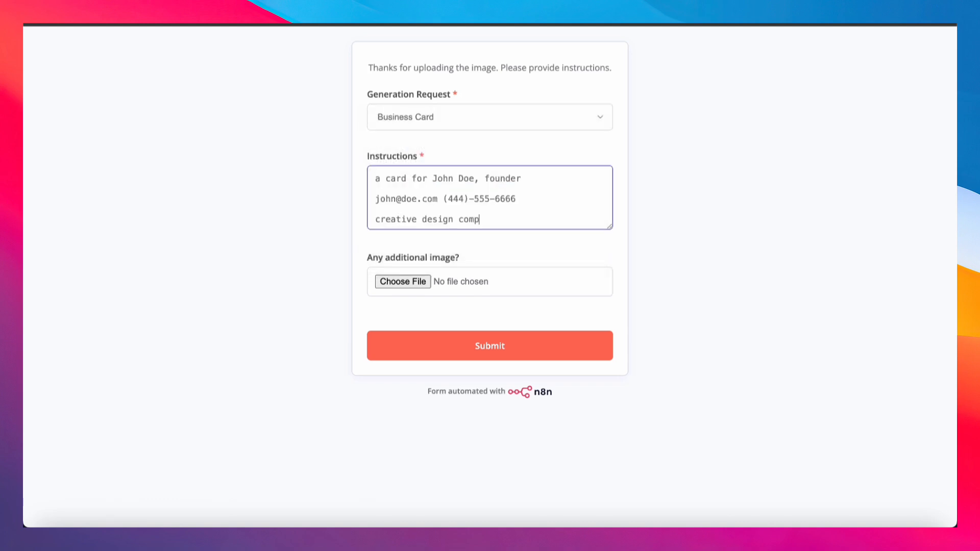
type("any")
type("theme")
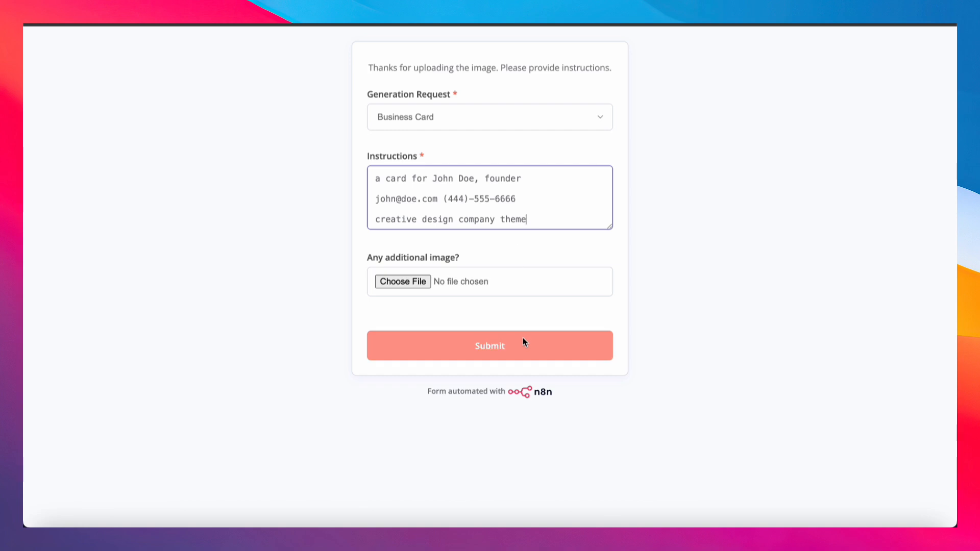
left_click(528, 354)
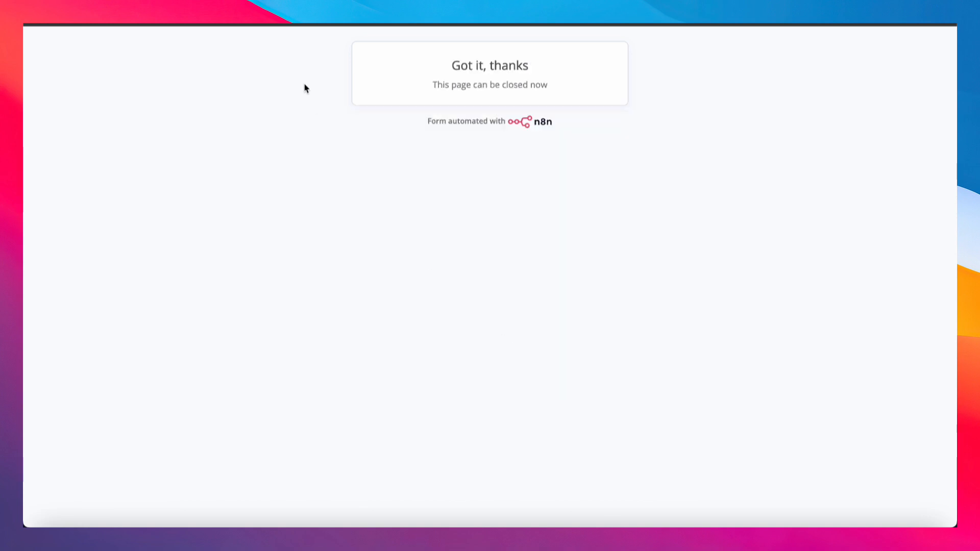
key("super+w")
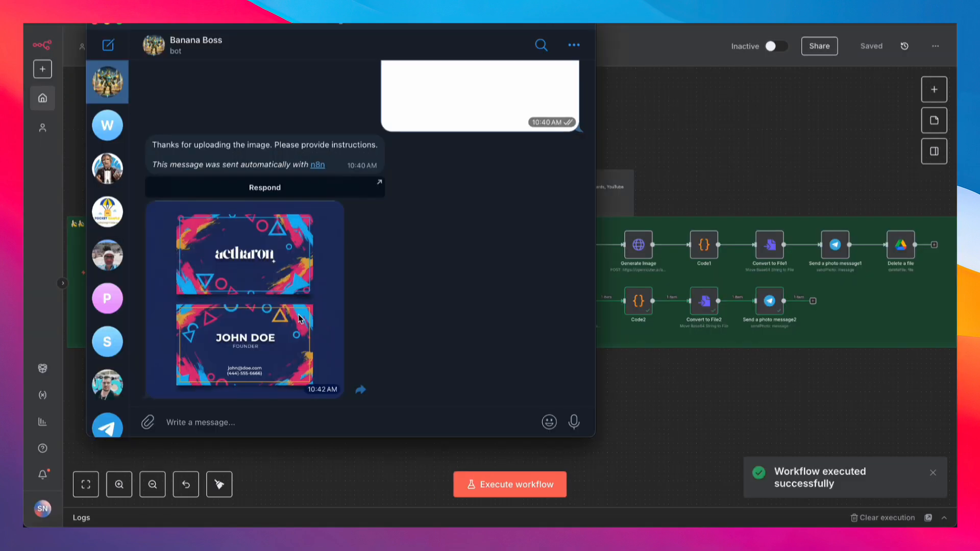
View the generated two-sided aetharon business card full size, then close the viewer and Telegram.
left_click(288, 322)
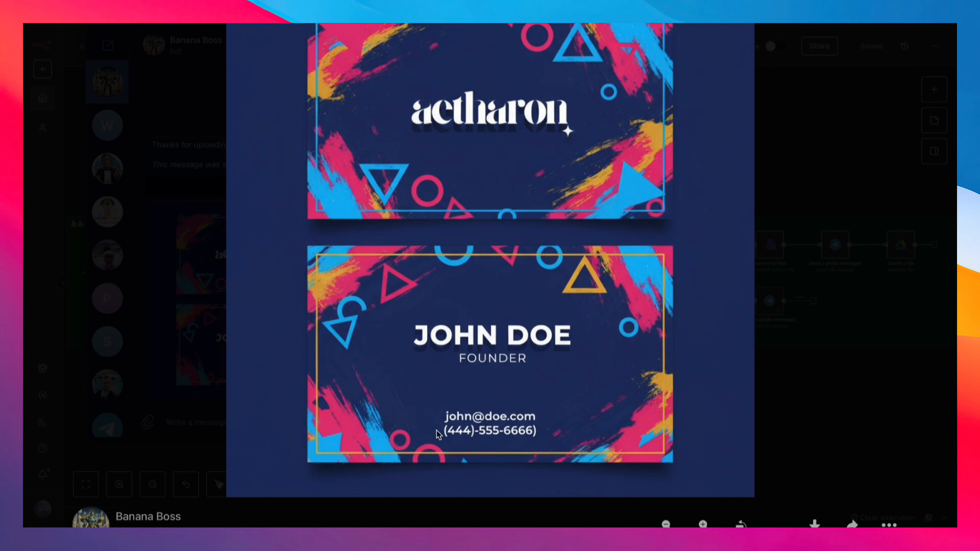
left_click(797, 385)
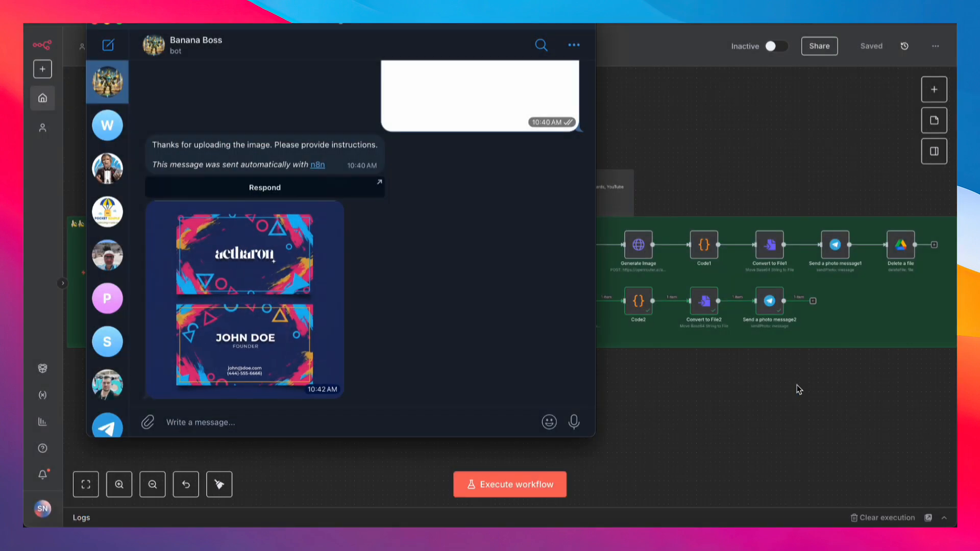
left_click(800, 391)
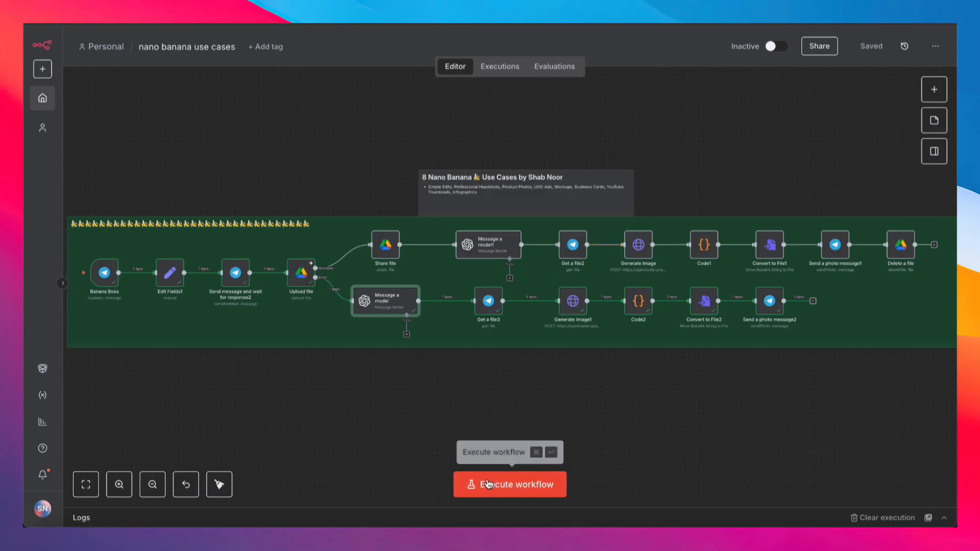
Rerun the workflow, paste and send the YouTube thumbnail to the bot, and open its form.
left_click(489, 483)
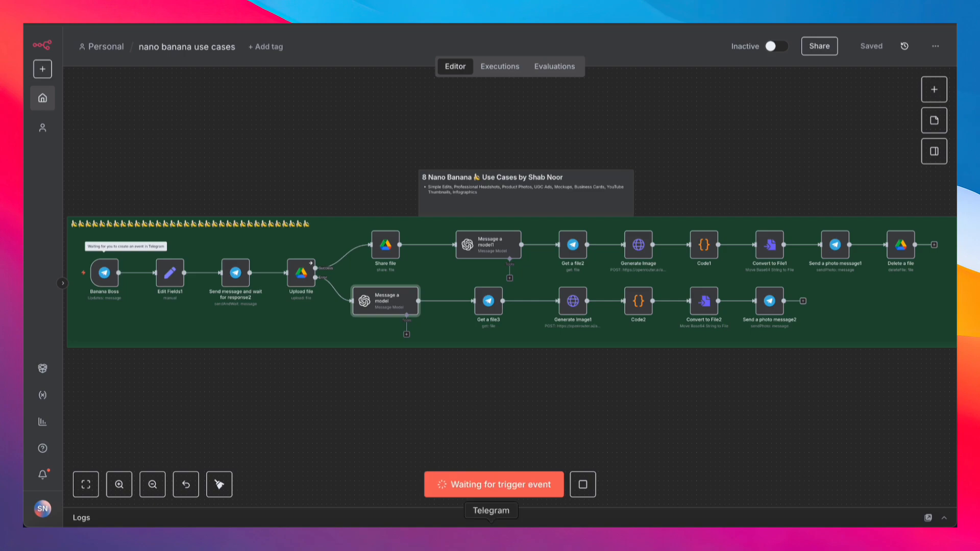
left_click(490, 533)
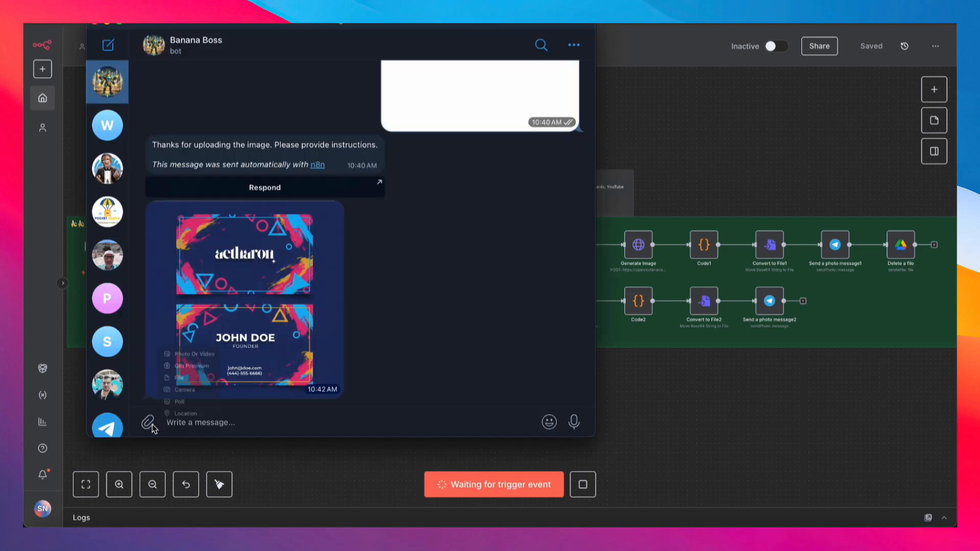
key("super+v")
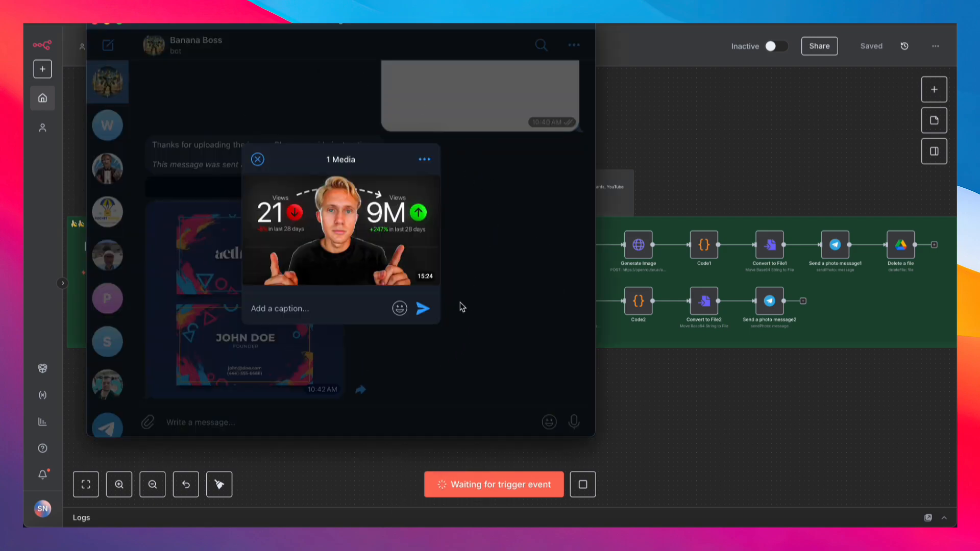
left_click(424, 308)
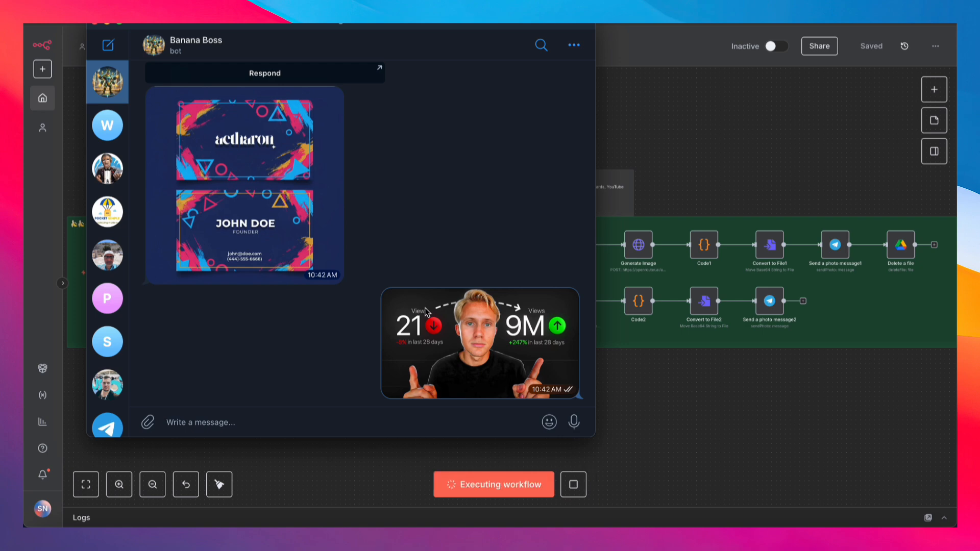
left_click(260, 391)
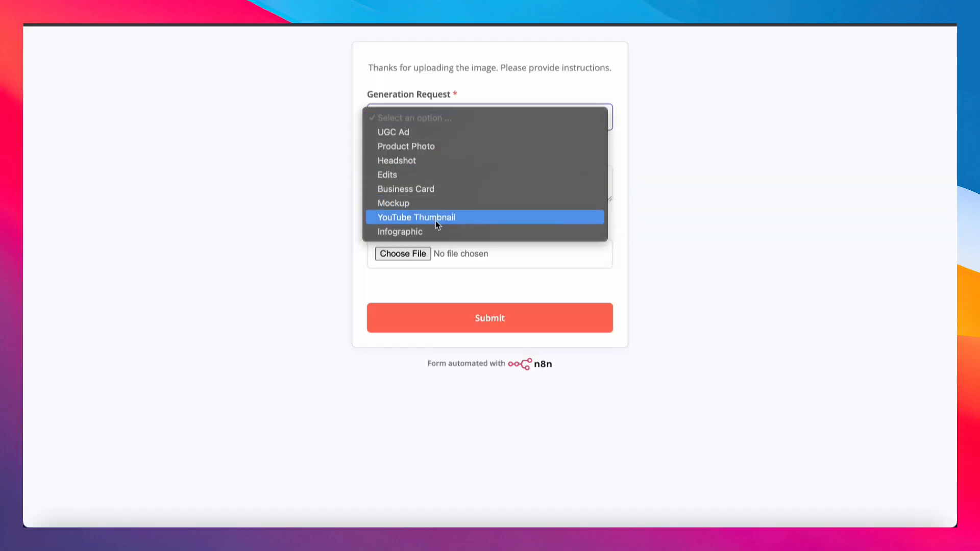
Submit a YouTube Thumbnail request to swap in the person, attaching headshot.jpg.
left_click(436, 220)
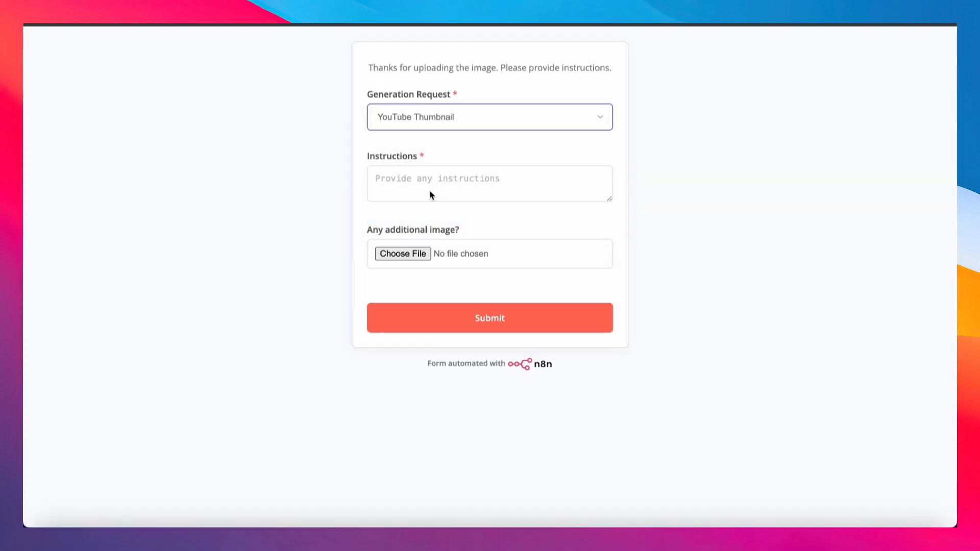
left_click(430, 190)
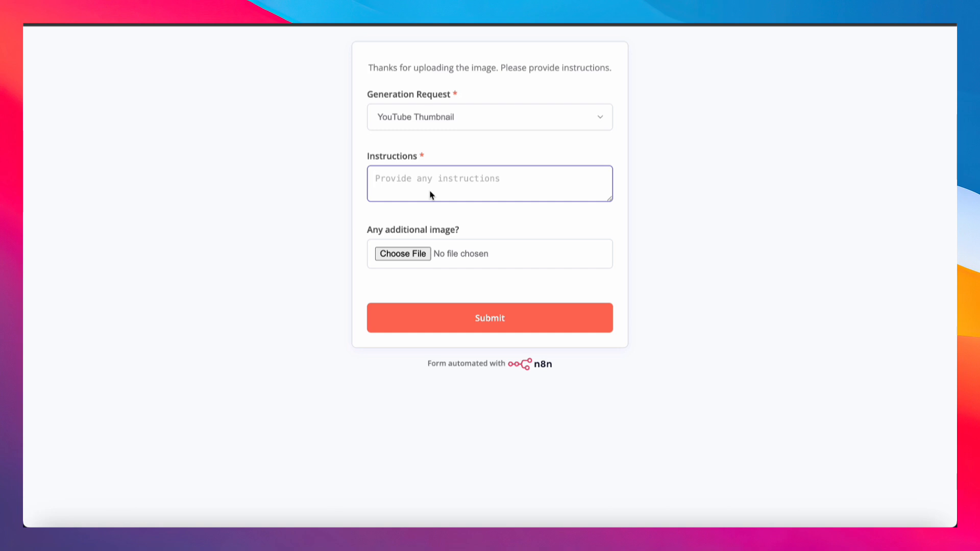
type("keep the design a")
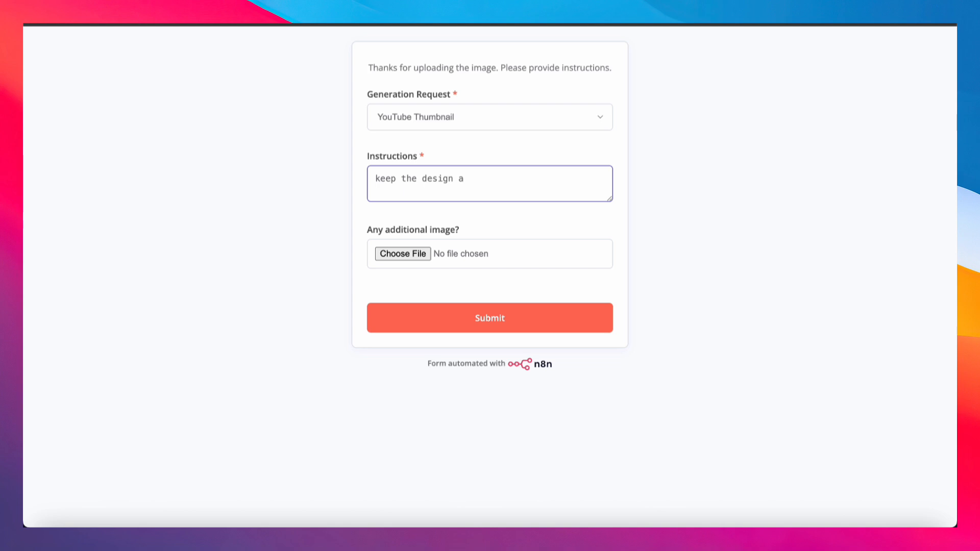
type("s it is in the reference image. repla")
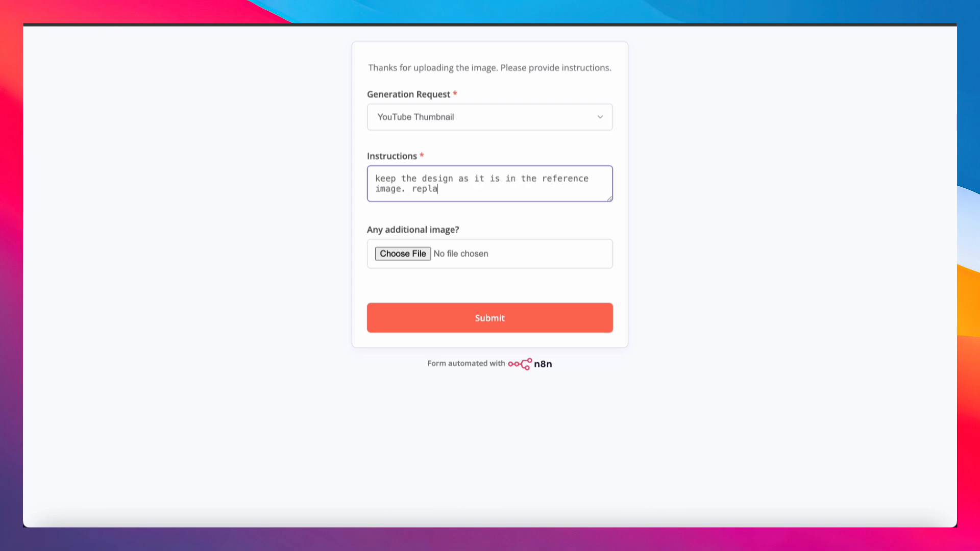
type("ce the person in")
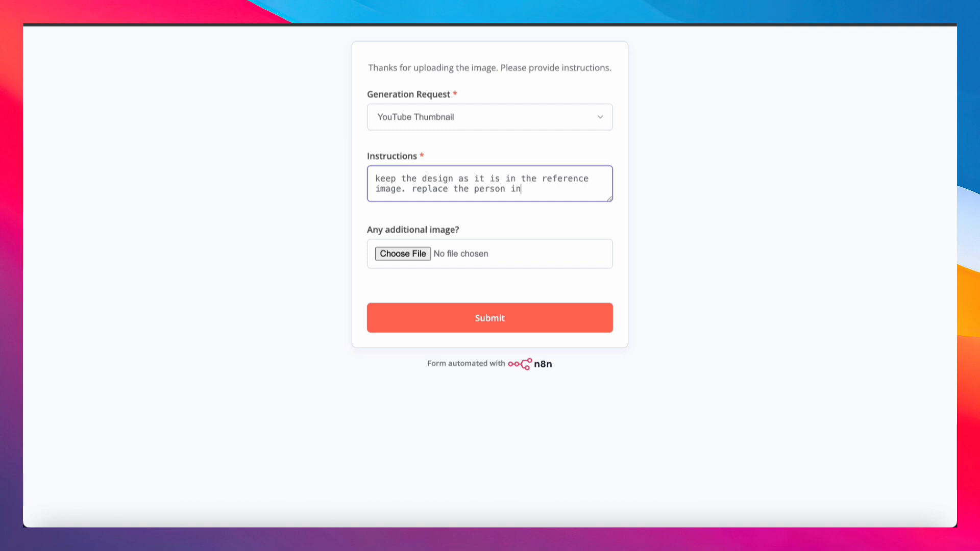
type(" the image with the woman")
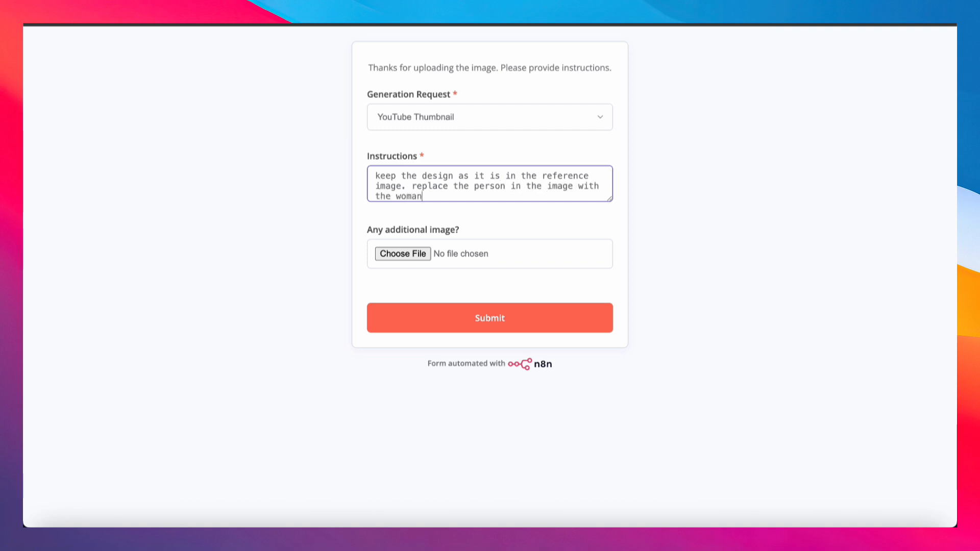
type(" from the other image")
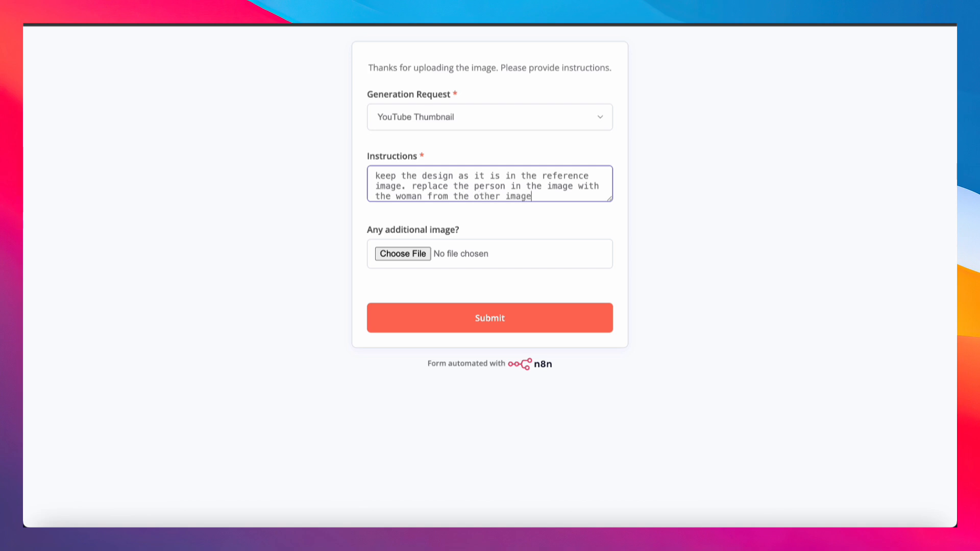
type(". the number of the left should")
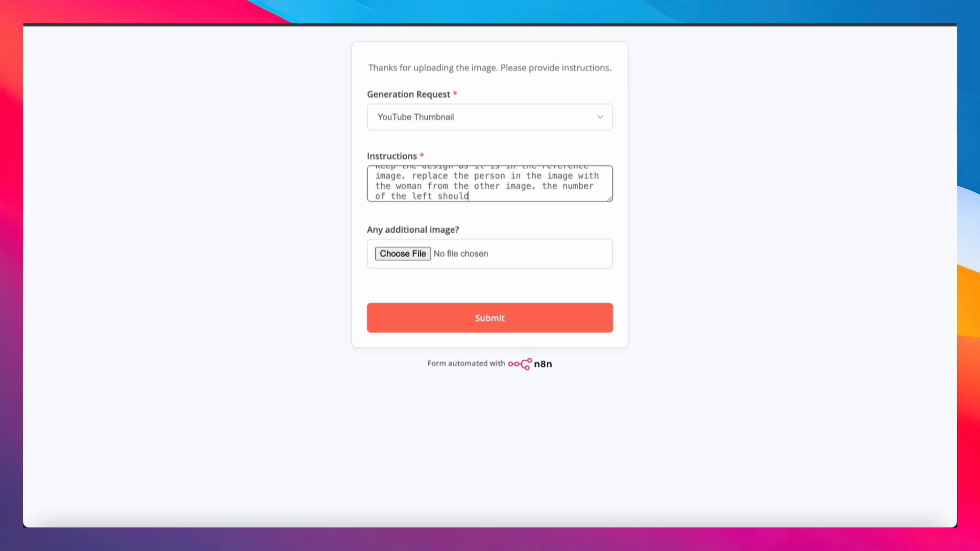
type(" be productivity before 10")
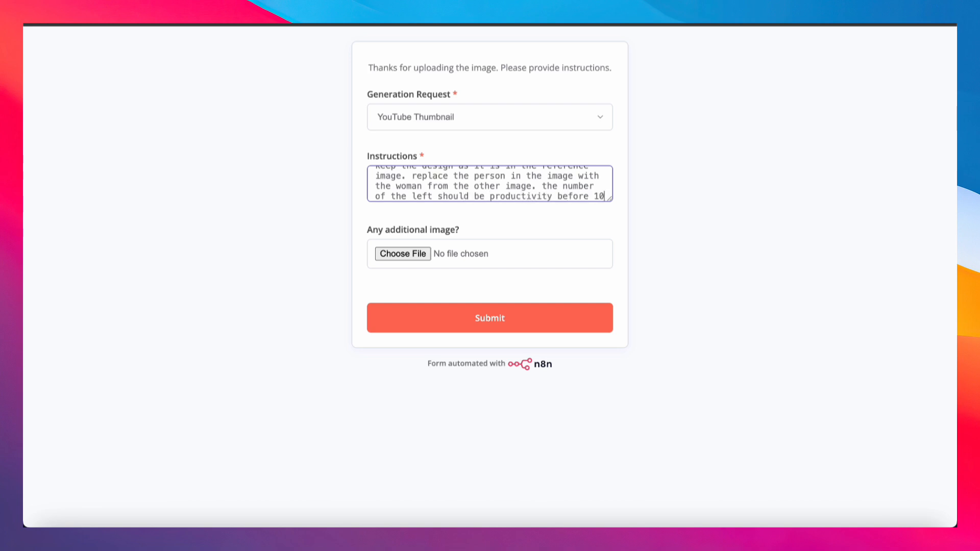
type("% and on th")
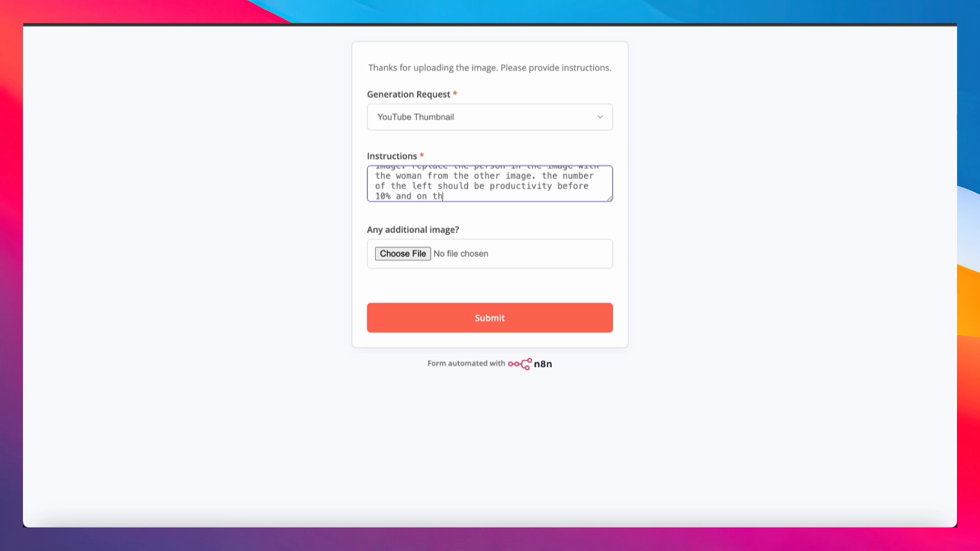
type("e right should be pr")
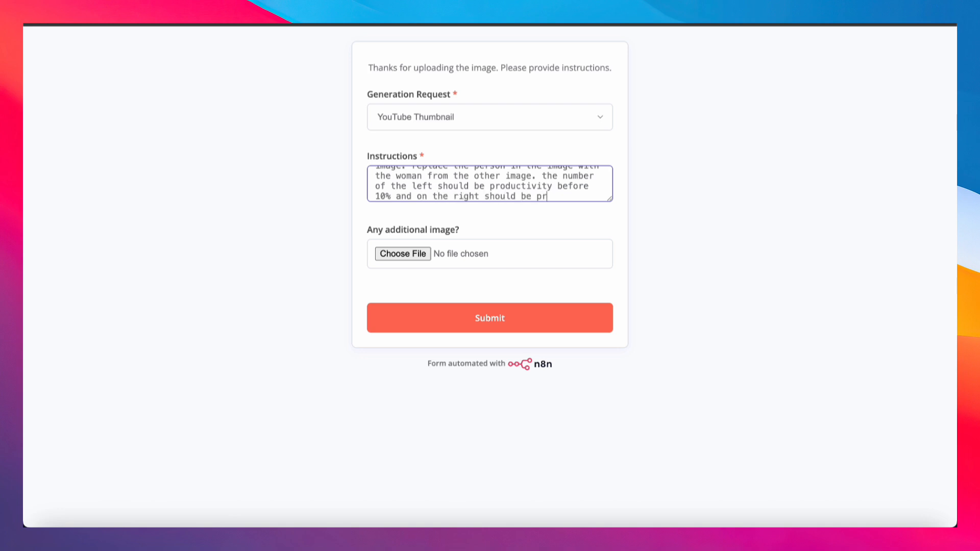
type("oductivity after 100%")
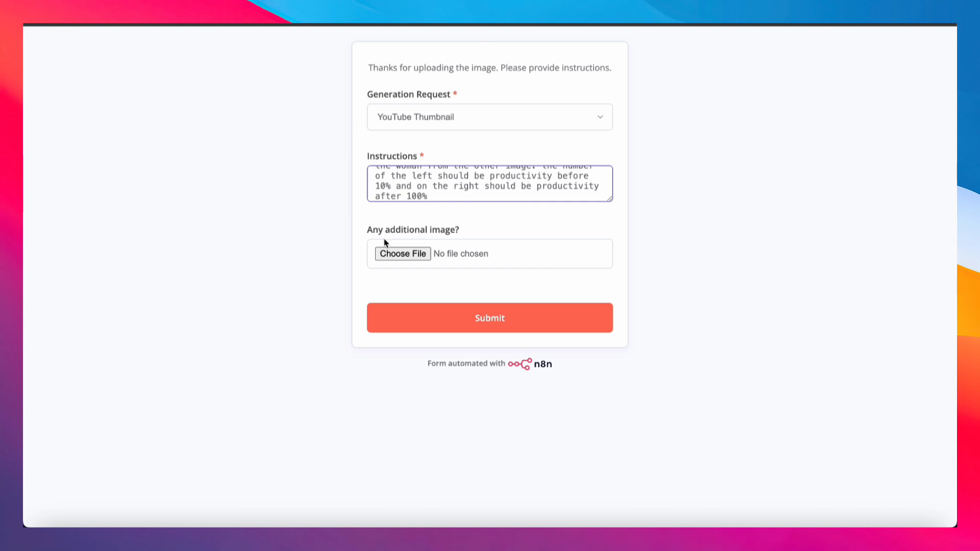
left_click(404, 254)
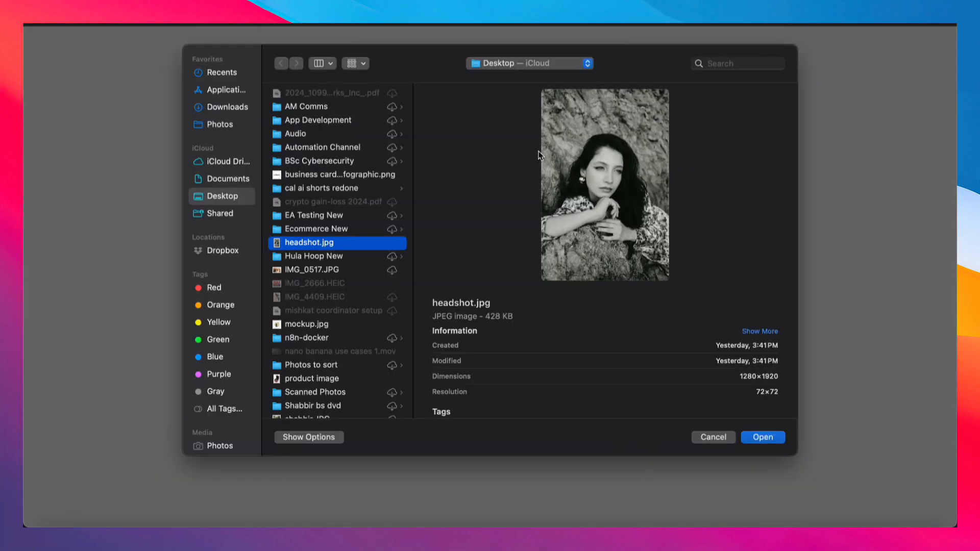
left_click(763, 439)
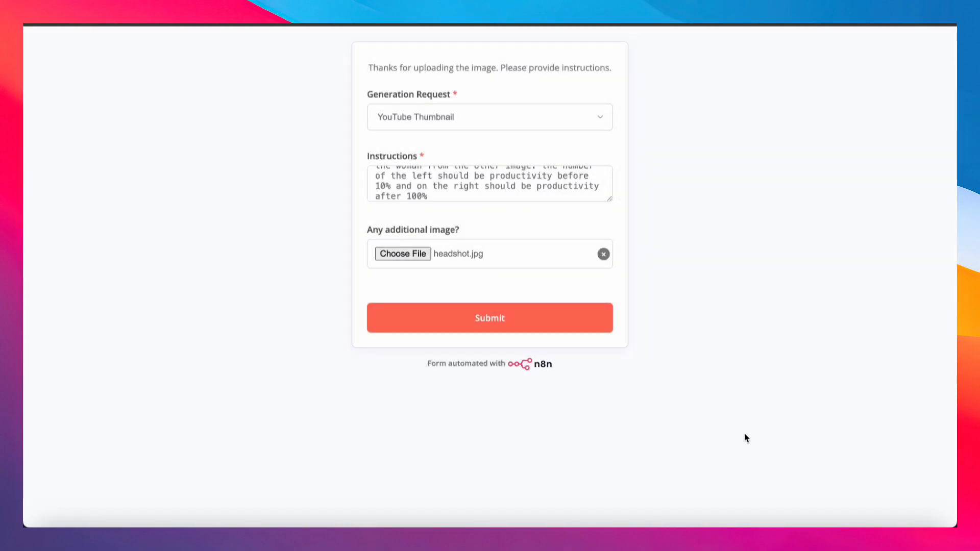
left_click(496, 324)
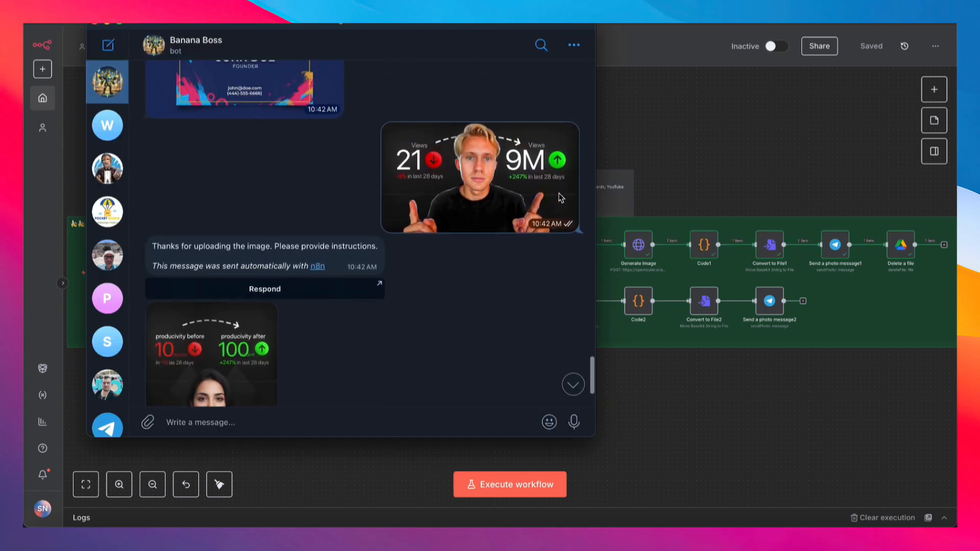
Scroll through the returned thumbnail showing productivity before 10 and after 100, then close the chat.
scroll(489, 299, "down", 1)
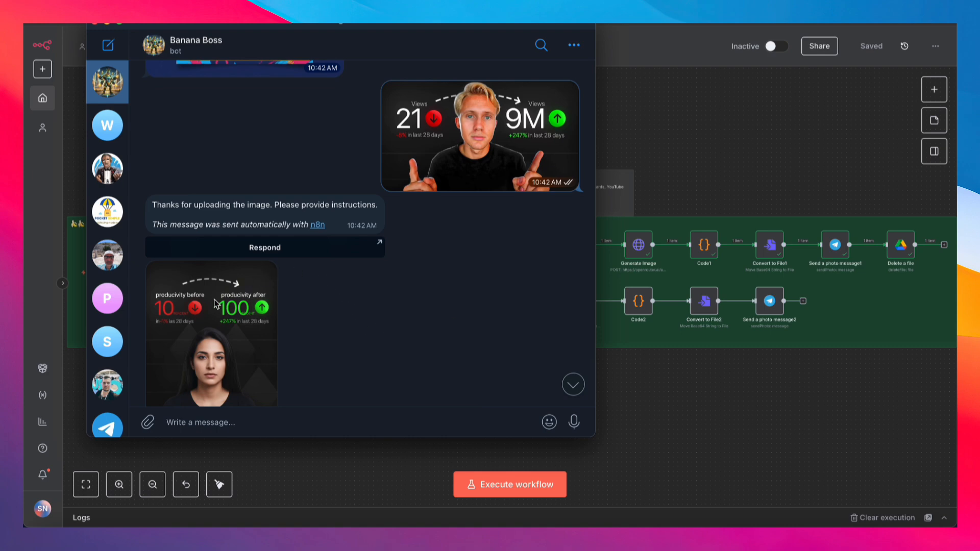
scroll(309, 326, "down", 1)
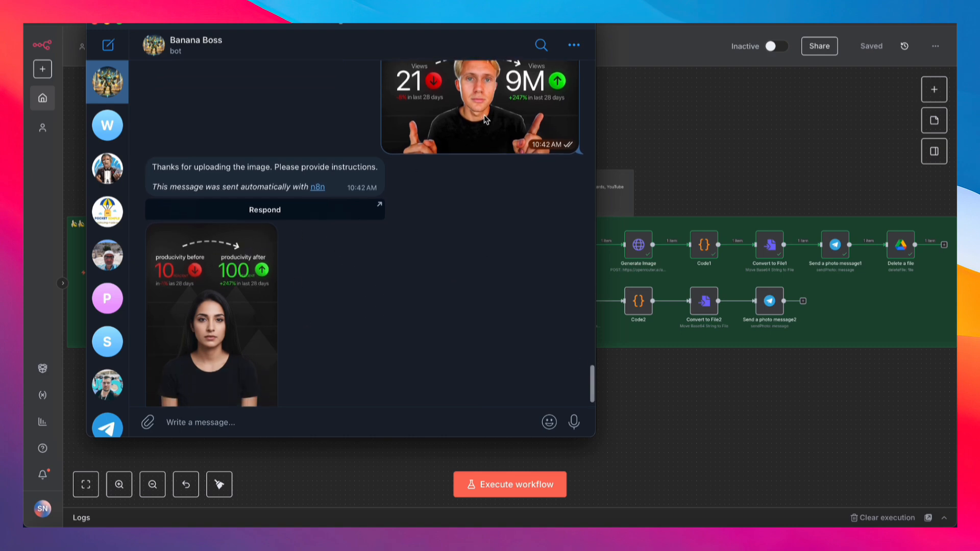
scroll(387, 247, "up", 2)
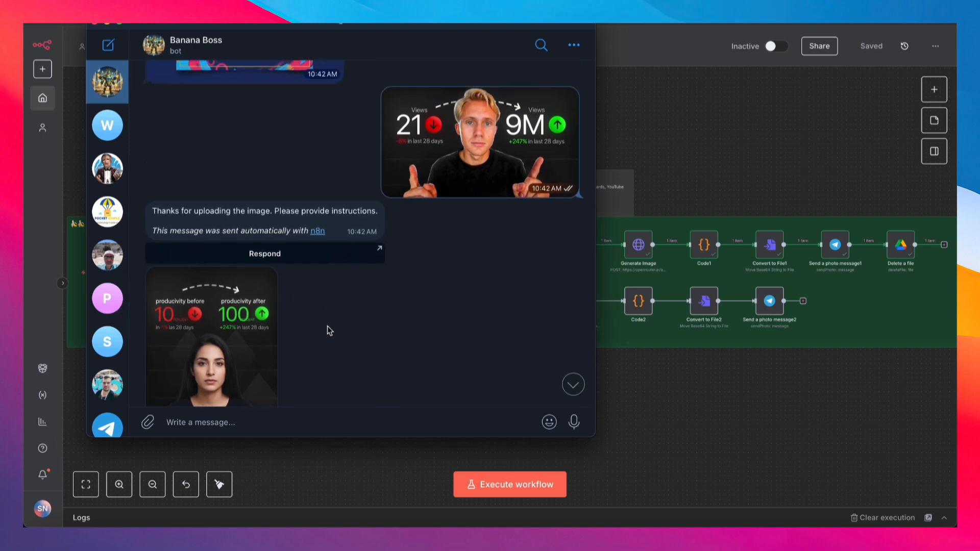
scroll(326, 326, "down", 3)
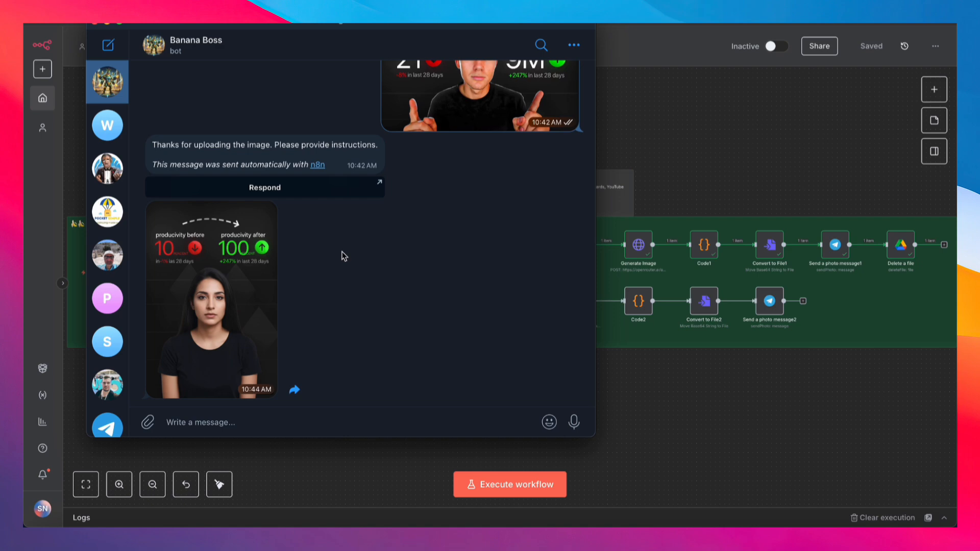
left_click(623, 415)
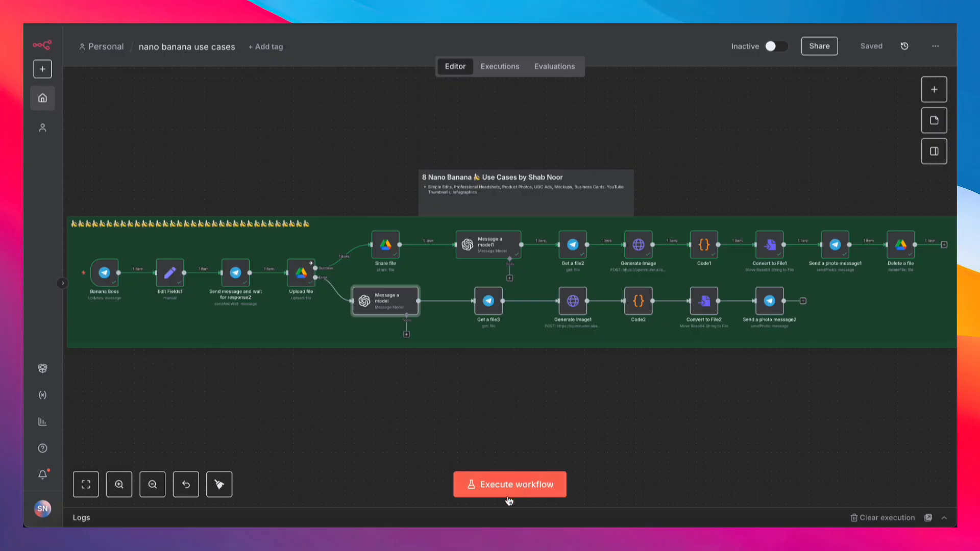
Run the workflow, attach the logo via Photo Or Video, send it, and open the instruction form.
left_click(509, 496)
left_click(492, 536)
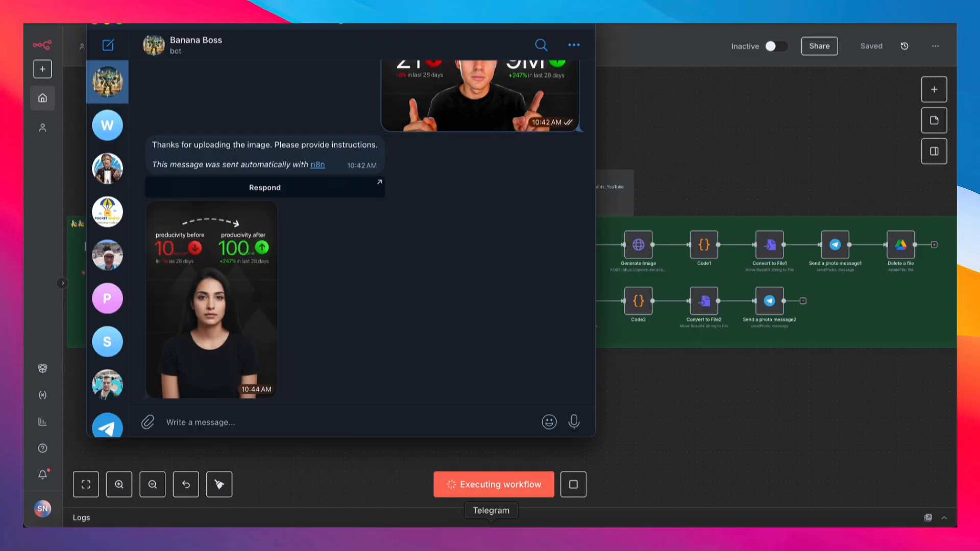
mouse_move(149, 424)
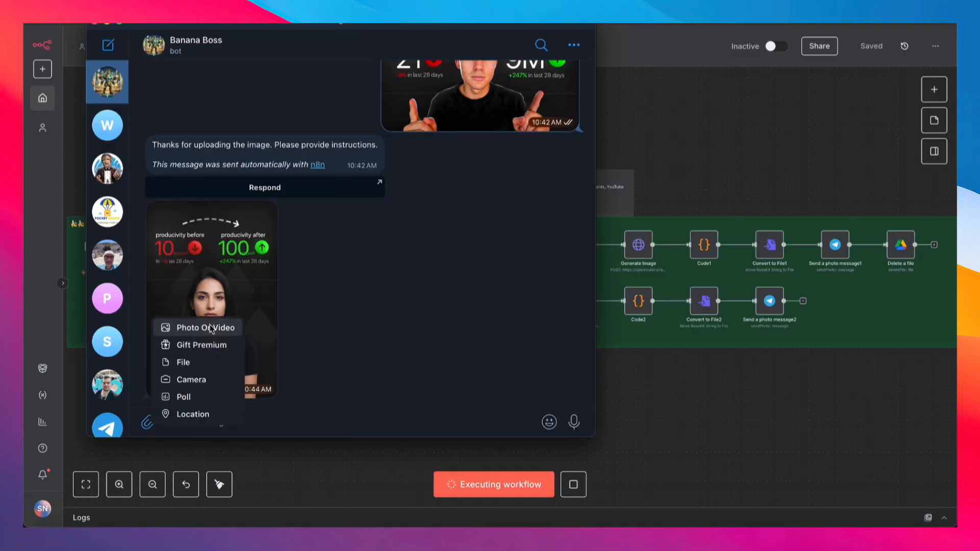
left_click(194, 328)
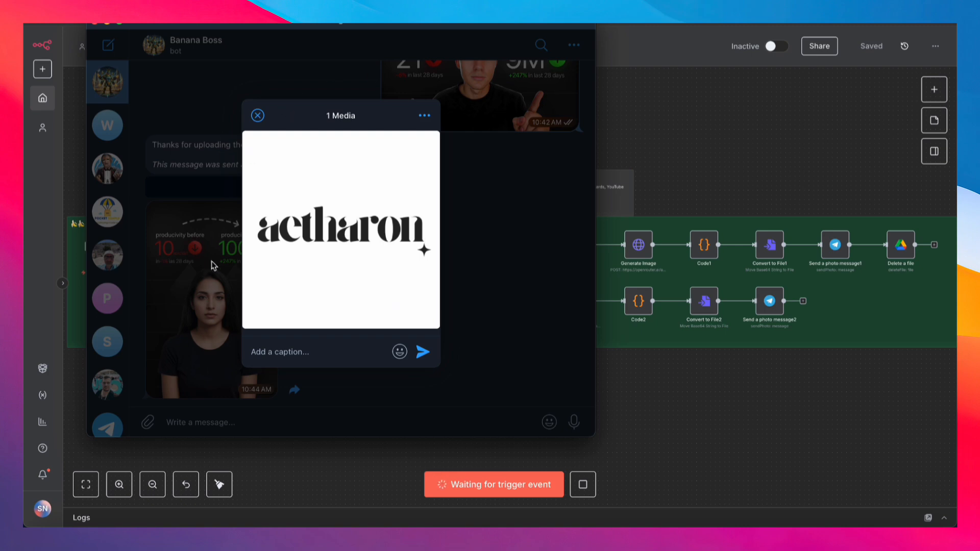
left_click(422, 352)
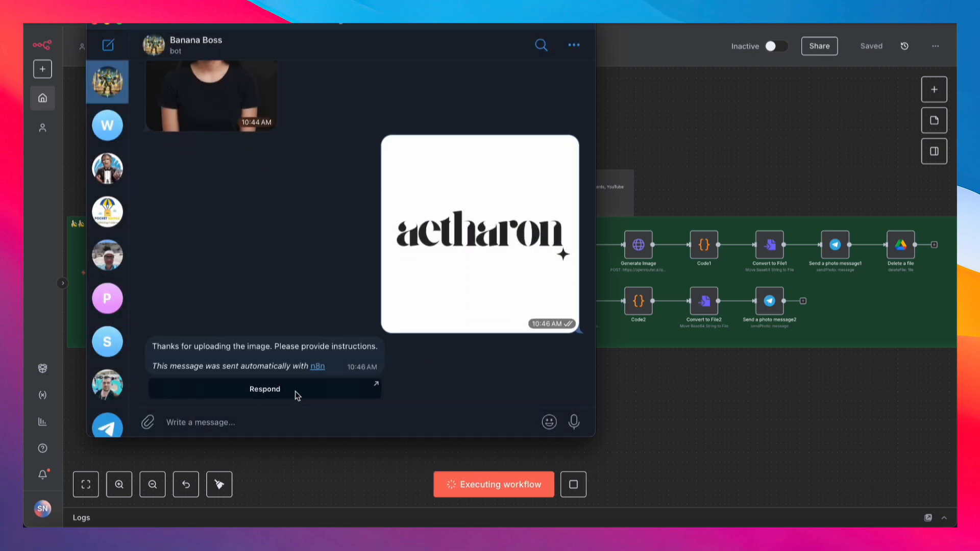
left_click(295, 391)
left_click(377, 284)
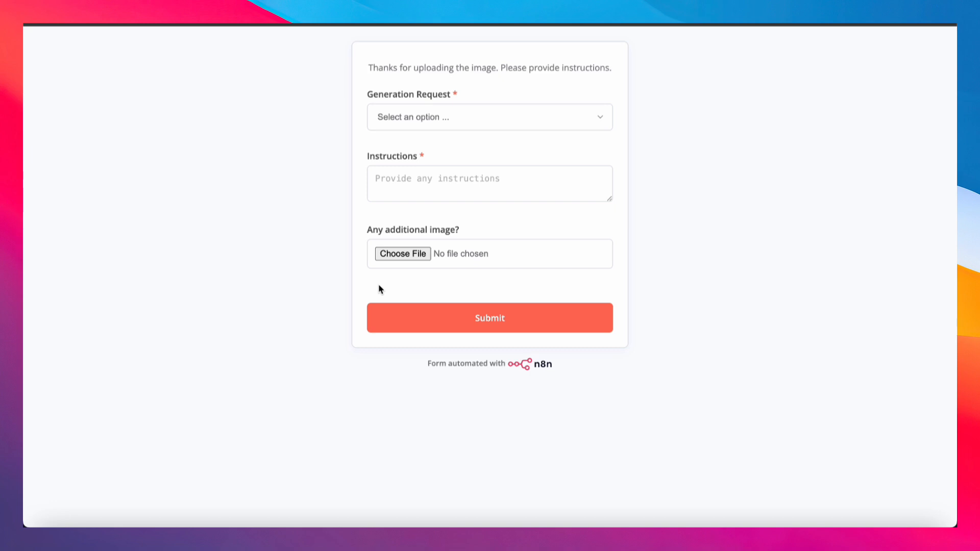
Choose Infographic and enter 'stats about AI agents' followed by the pasted statistics list.
left_click(435, 125)
left_click(417, 231)
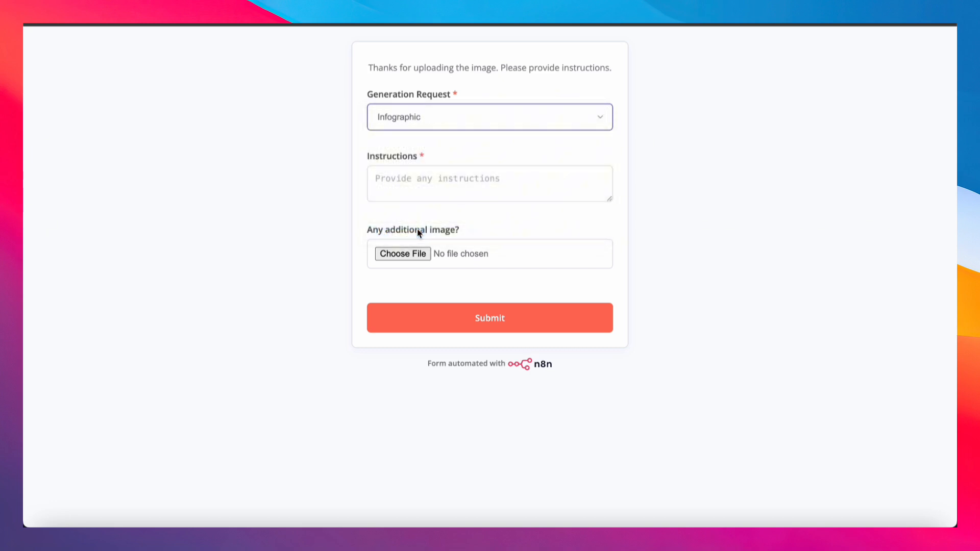
left_click(510, 176)
type("stats ")
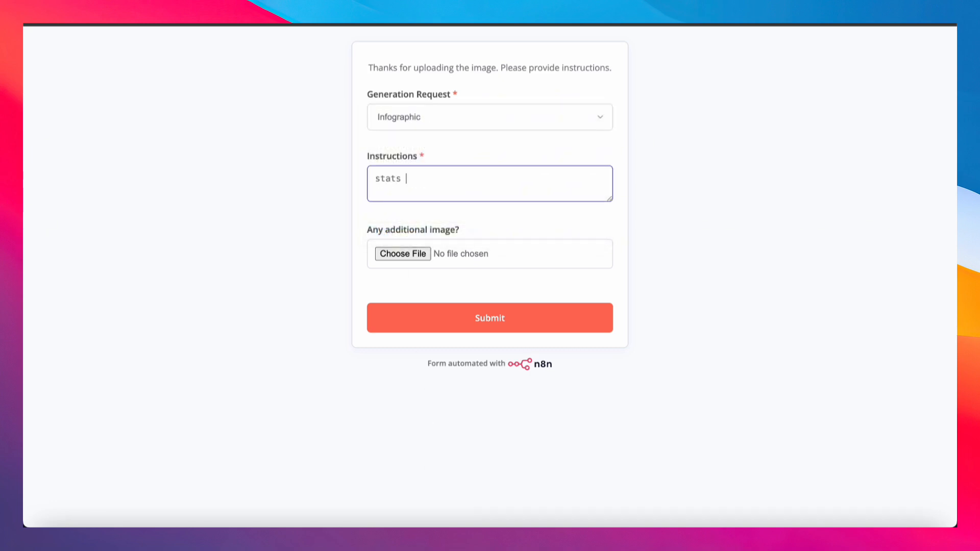
type("about AI agents")
key("Return")
key("super+v")
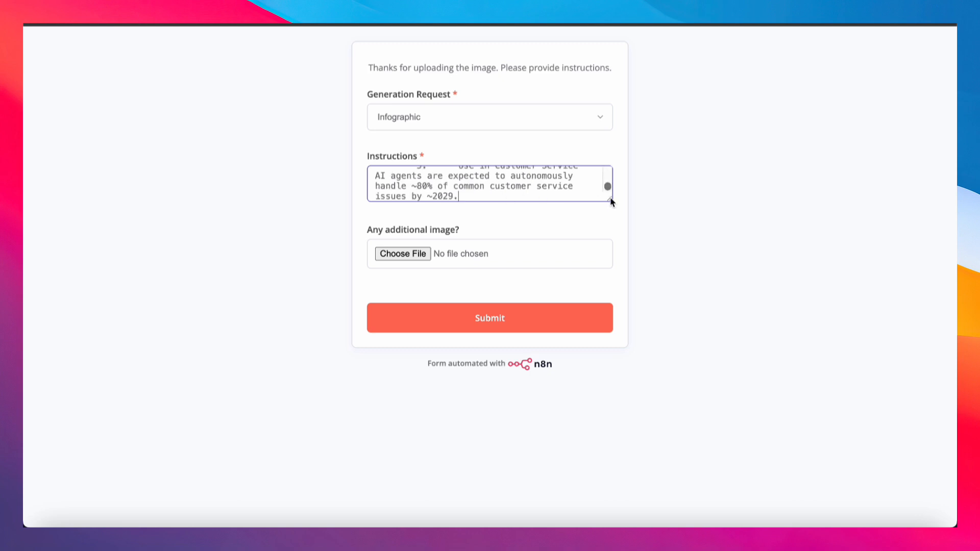
left_click_drag(610, 199, 624, 398)
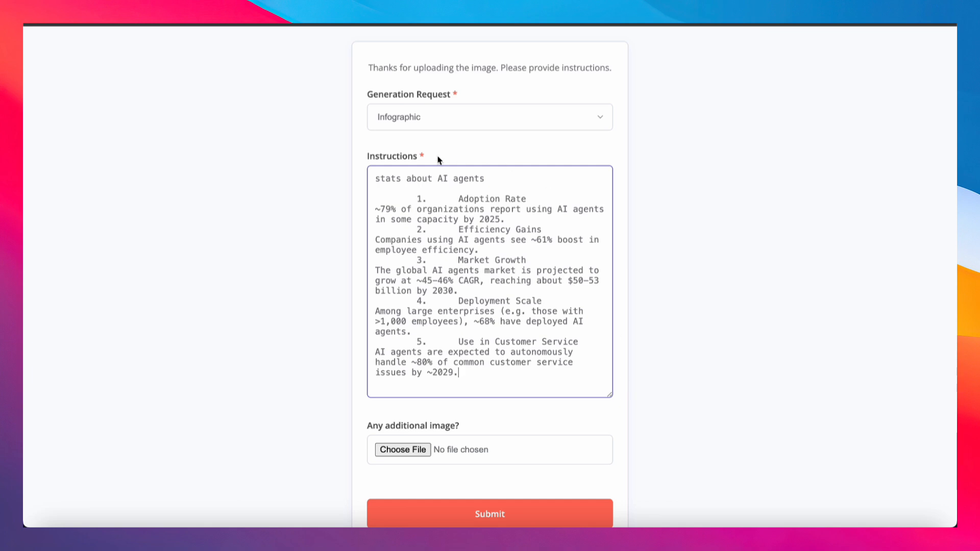
Add the note 'keep text minimal.' below the statistics and submit the request.
left_click(494, 374)
key("Return")
key("Return")
type("keep text minimal.")
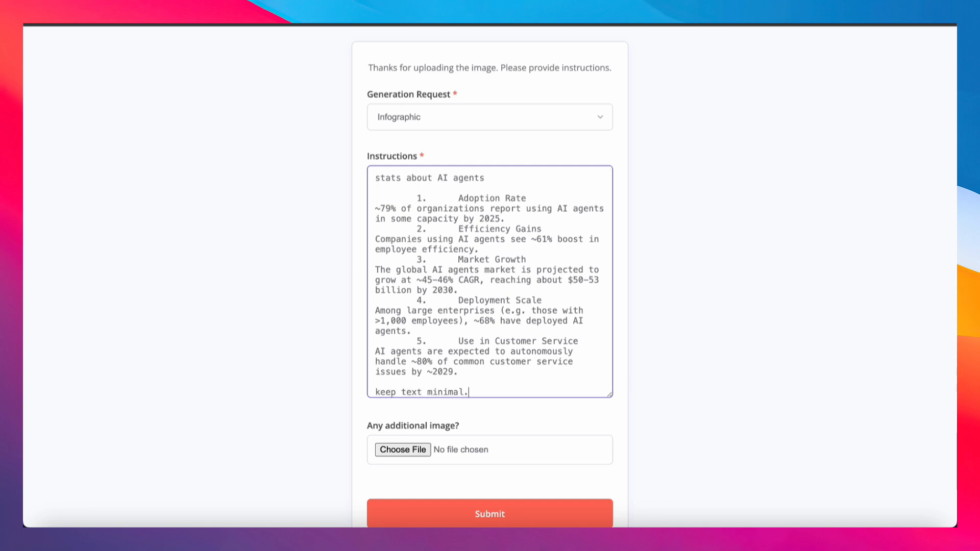
scroll(507, 377, "down", 1)
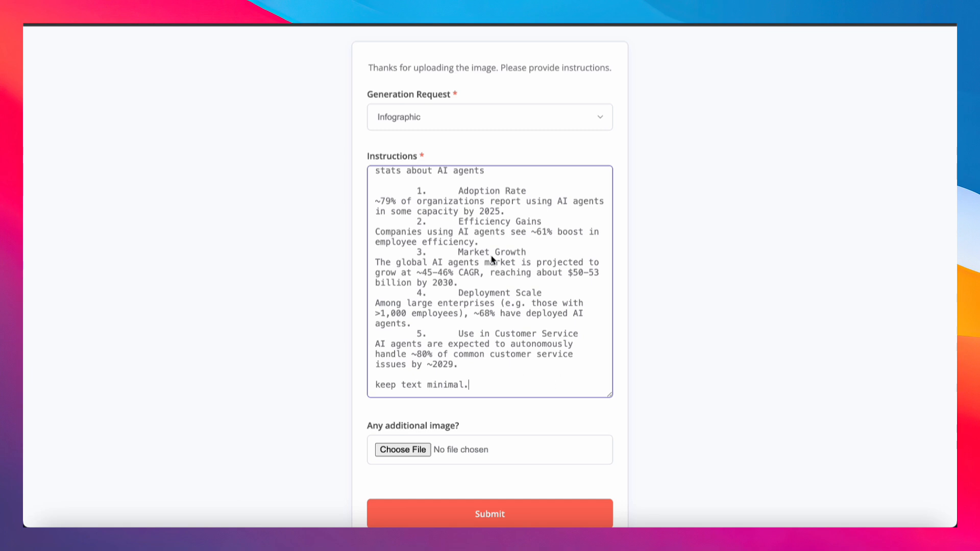
left_click(470, 511)
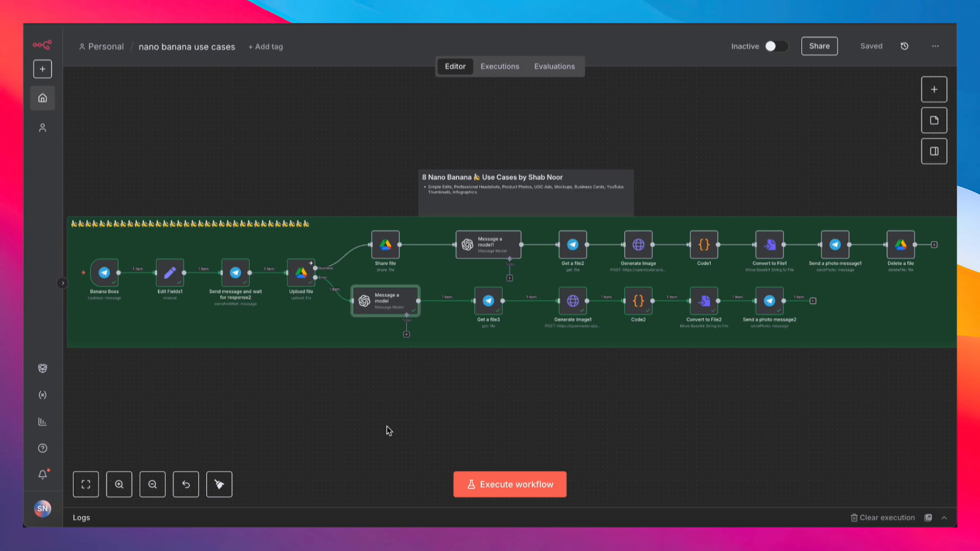
Inspect the Banana Boss trigger's pinned Telegram message output, then open the Edit Fields1 node.
key("ctrl+z")
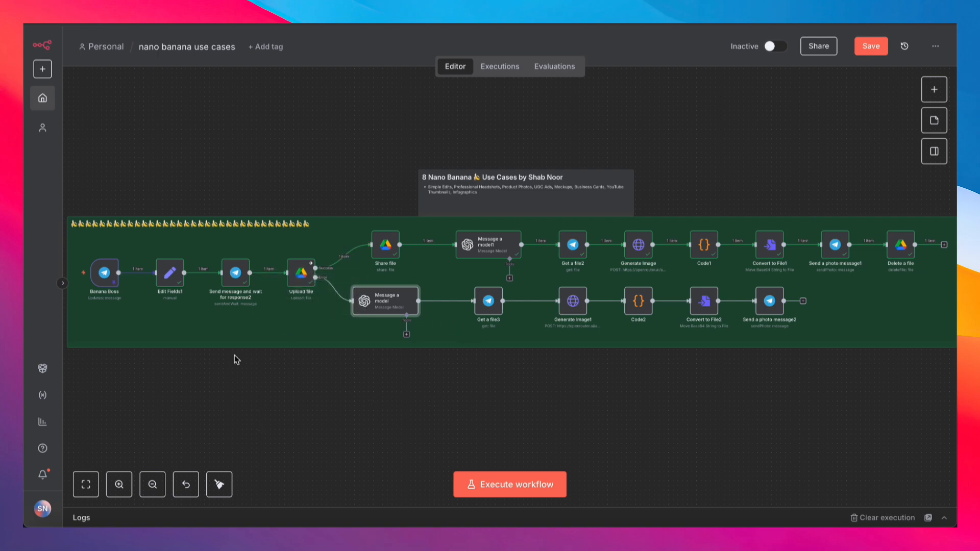
scroll(217, 327, "up", 5)
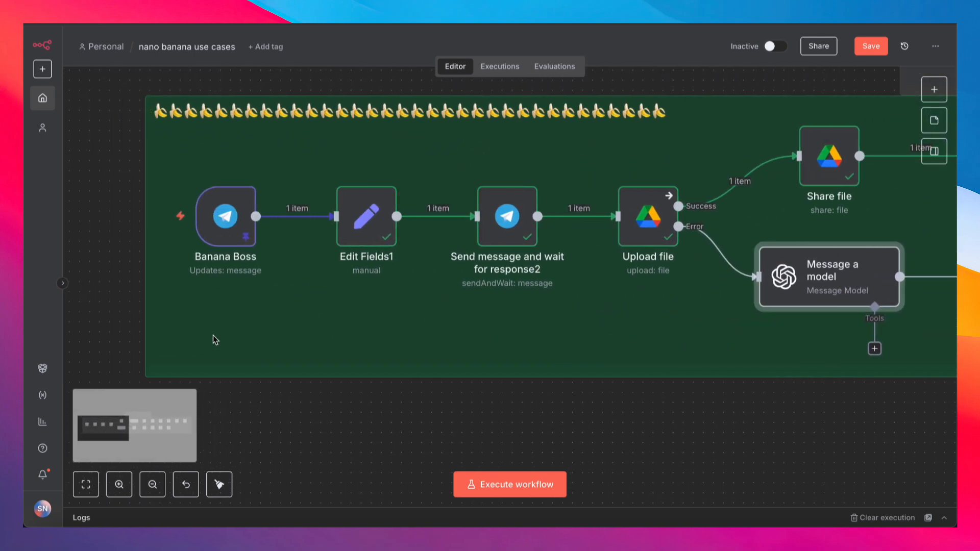
double_click(280, 250)
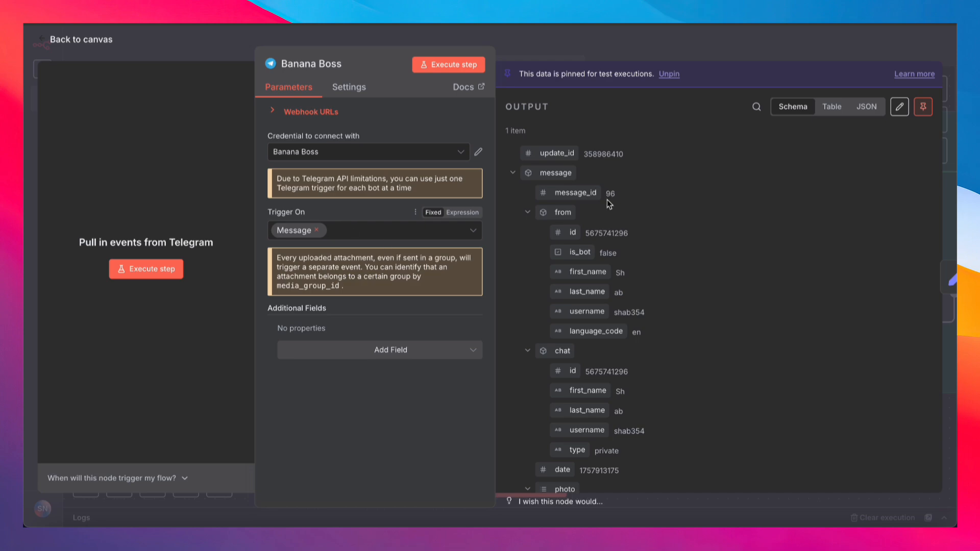
left_click(662, 50)
scroll(176, 255, "right", 4)
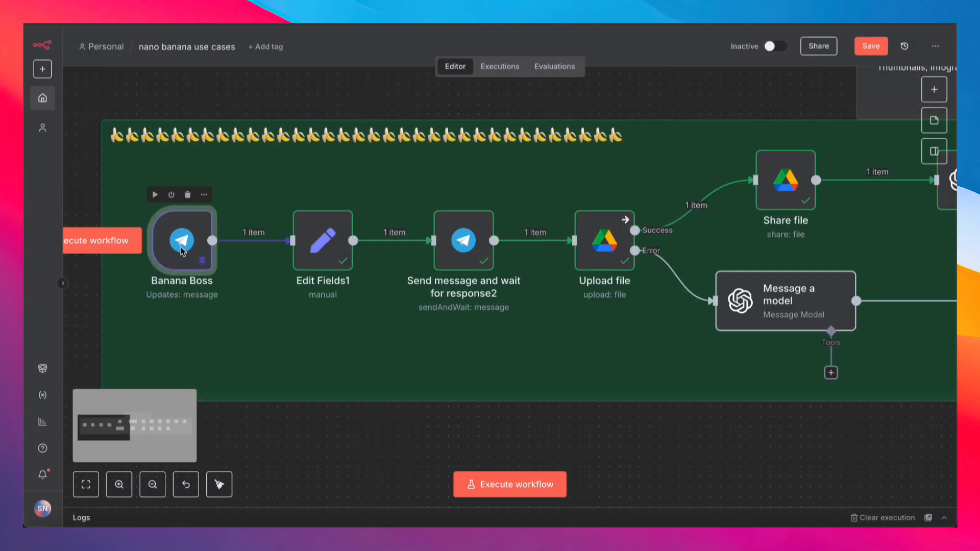
double_click(322, 241)
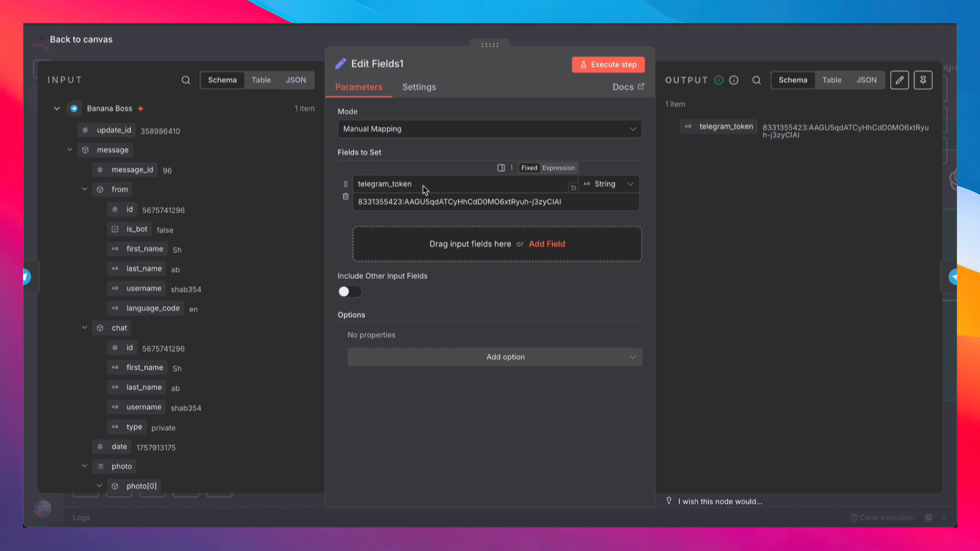
Review the telegram_token field name and its bot-token value in Edit Fields1, then close the node.
left_click_drag(422, 187, 398, 184)
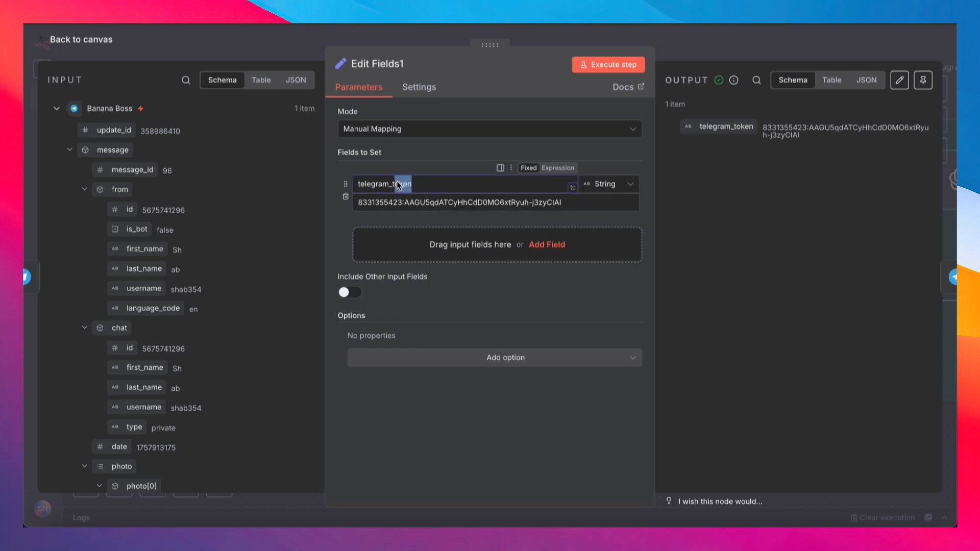
left_click(340, 210)
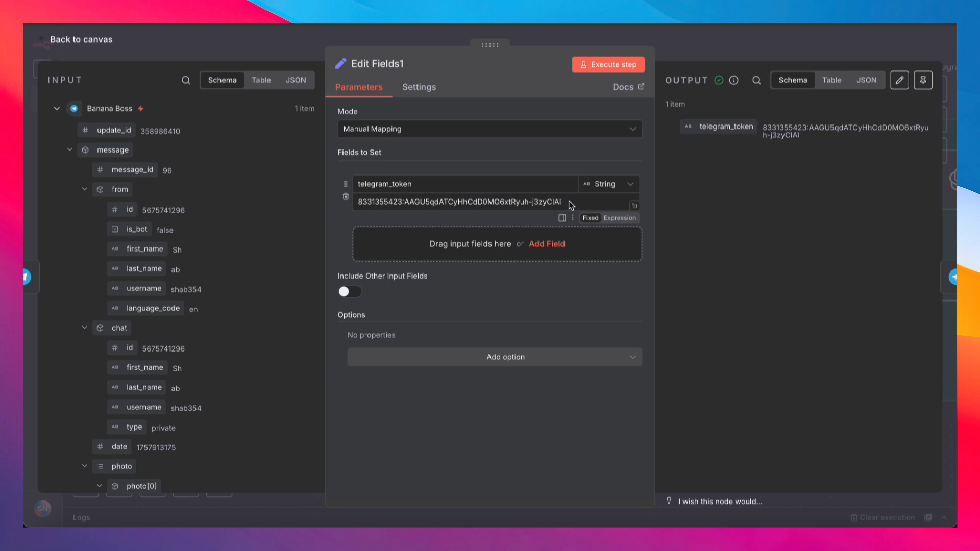
left_click_drag(571, 203, 468, 210)
key("super+a")
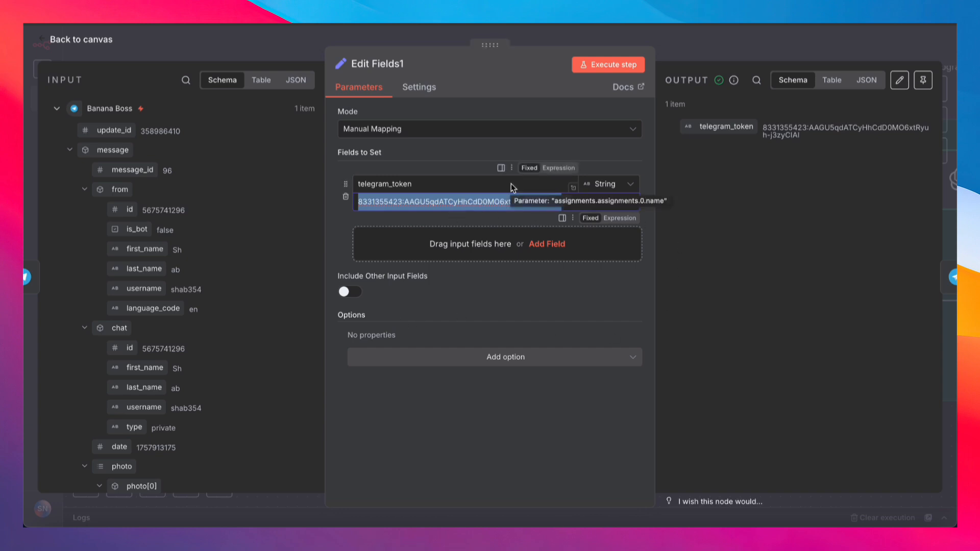
left_click(718, 45)
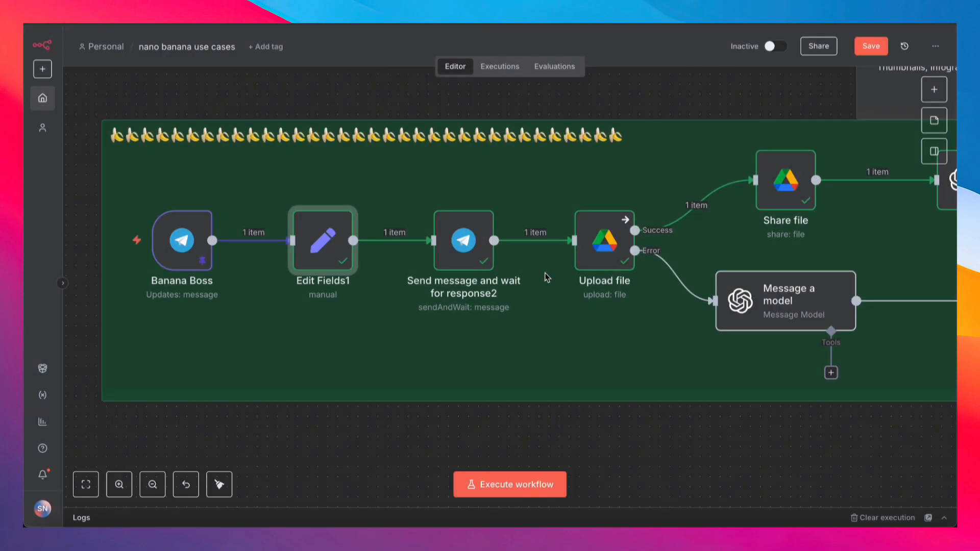
scroll(546, 278, "right", 10)
scroll(546, 278, "right", 1)
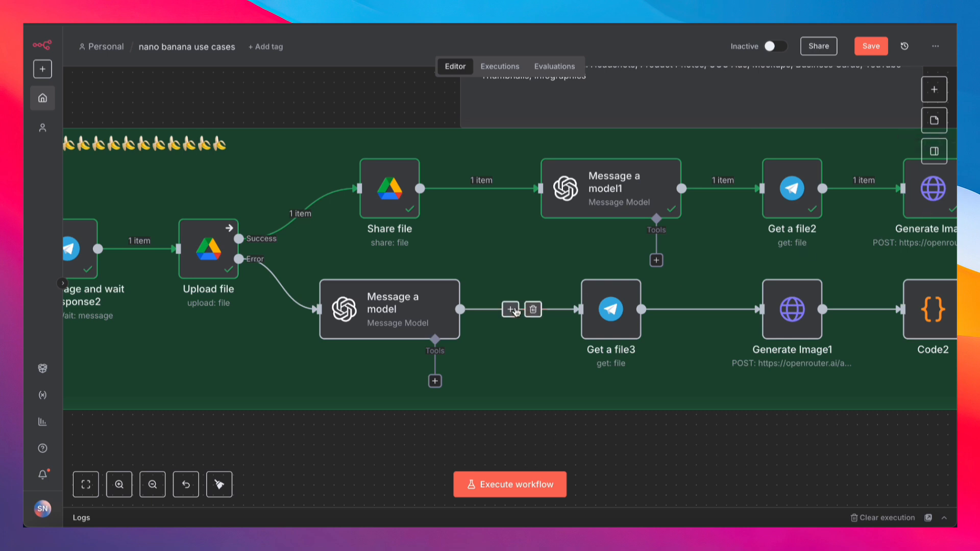
scroll(517, 313, "left", 10)
scroll(517, 312, "left", 1)
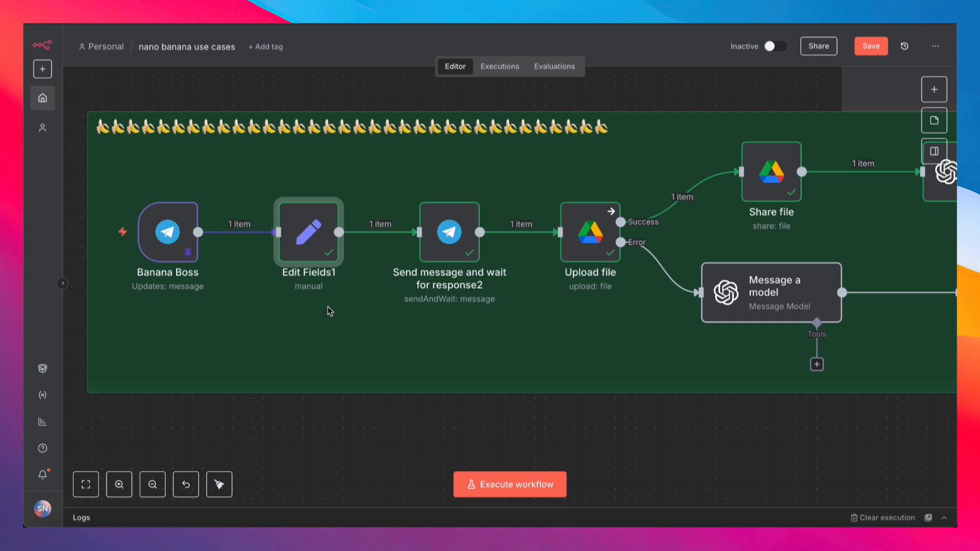
scroll(329, 311, "right", 3)
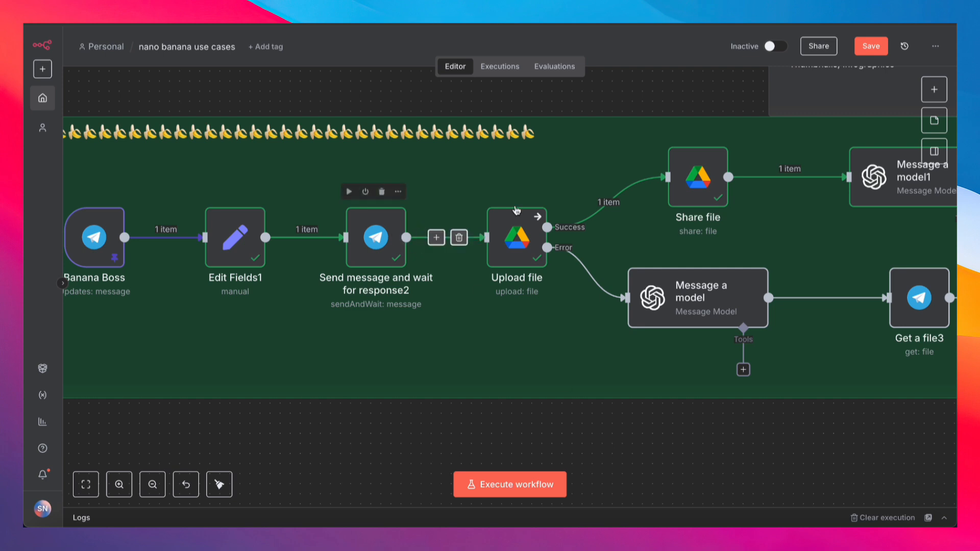
left_click(932, 99)
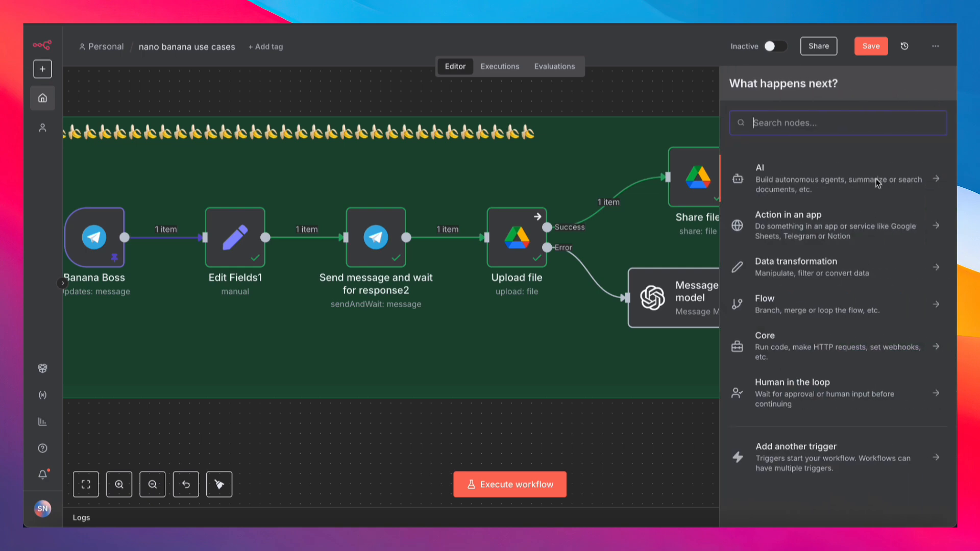
left_click(819, 409)
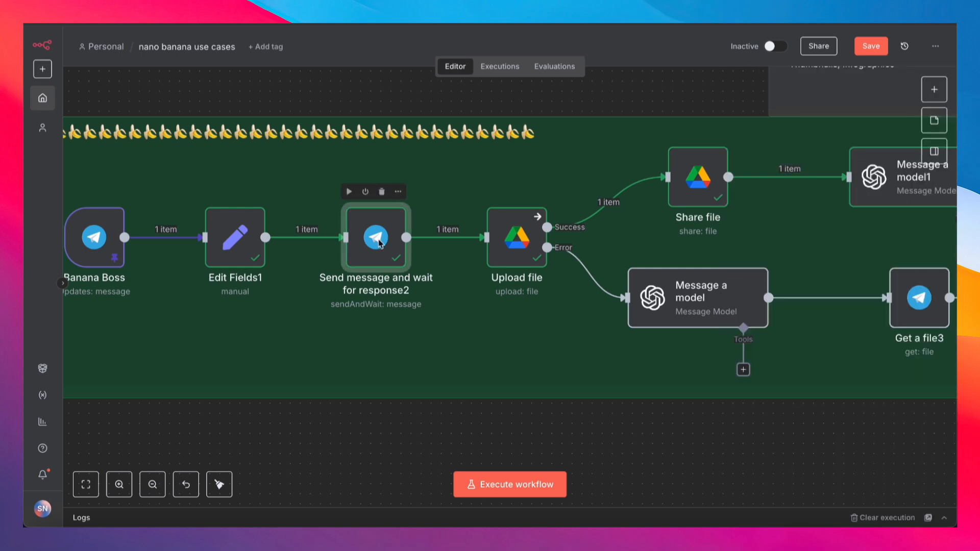
double_click(376, 237)
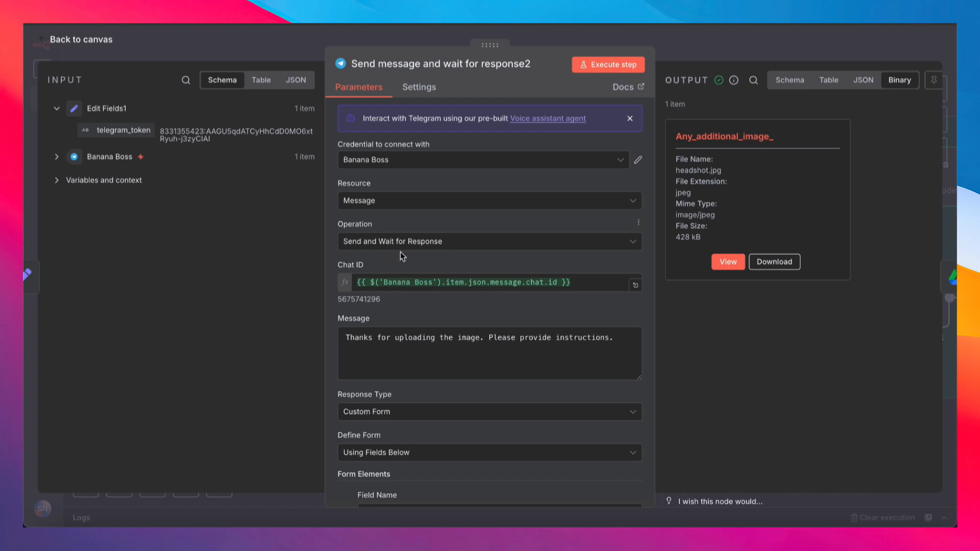
scroll(369, 203, "down", 3)
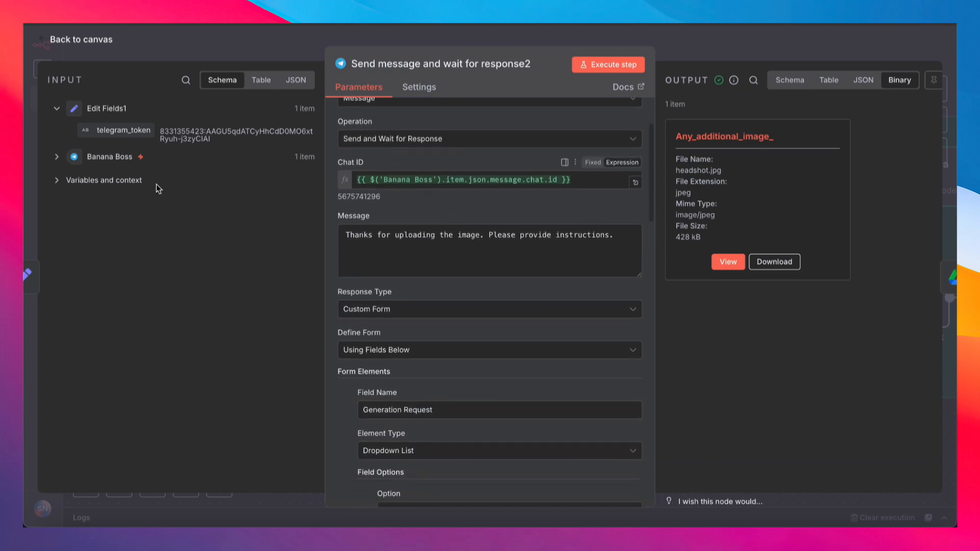
left_click(56, 156)
scroll(134, 326, "down", 3)
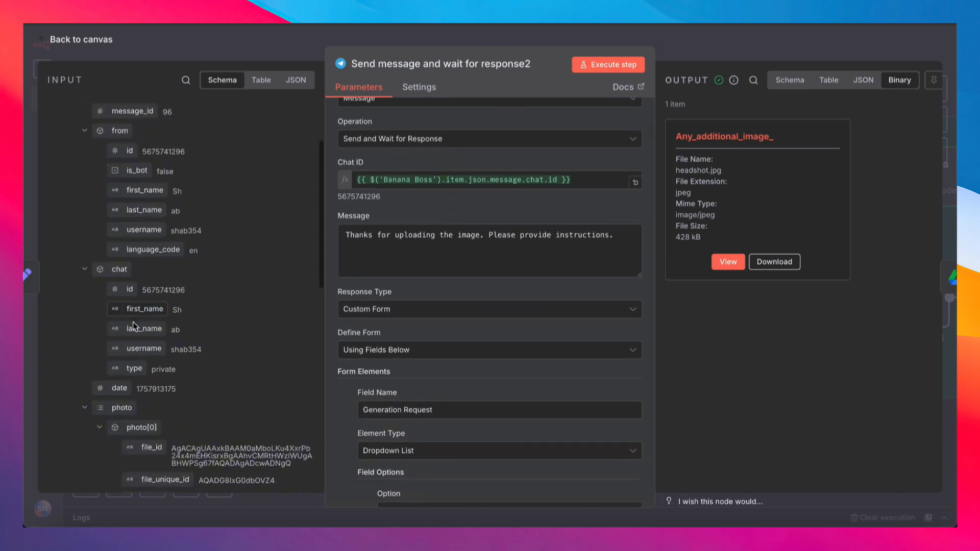
left_click_drag(121, 292, 469, 190)
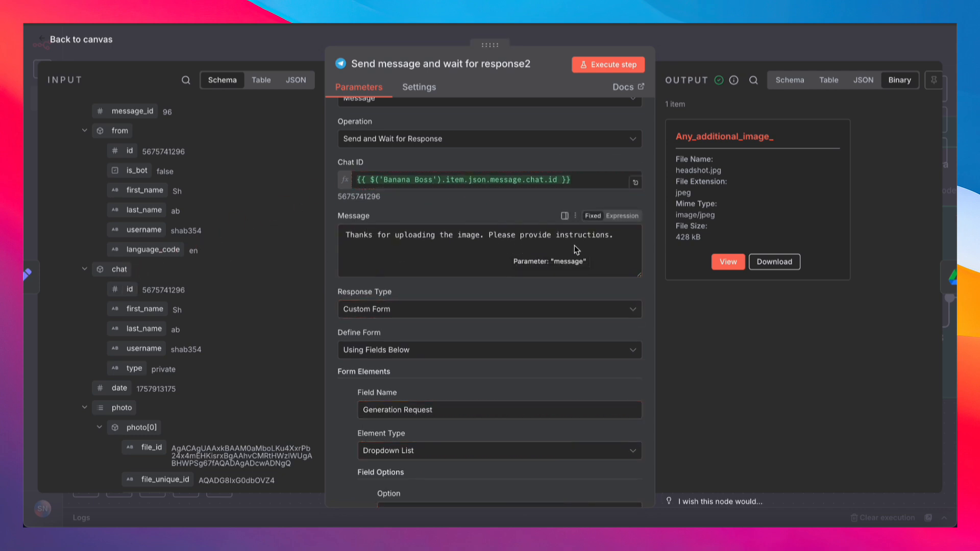
scroll(574, 246, "down", 2)
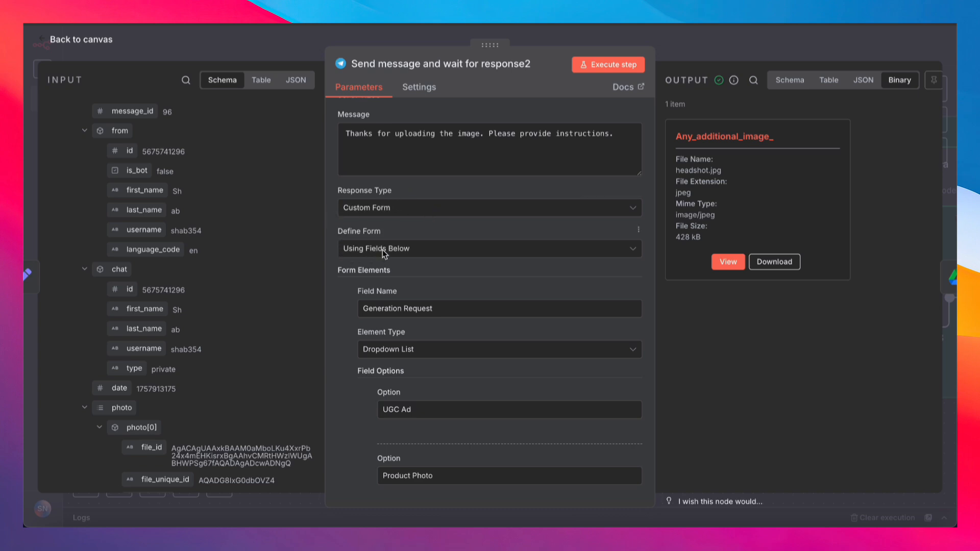
scroll(384, 254, "down", 3)
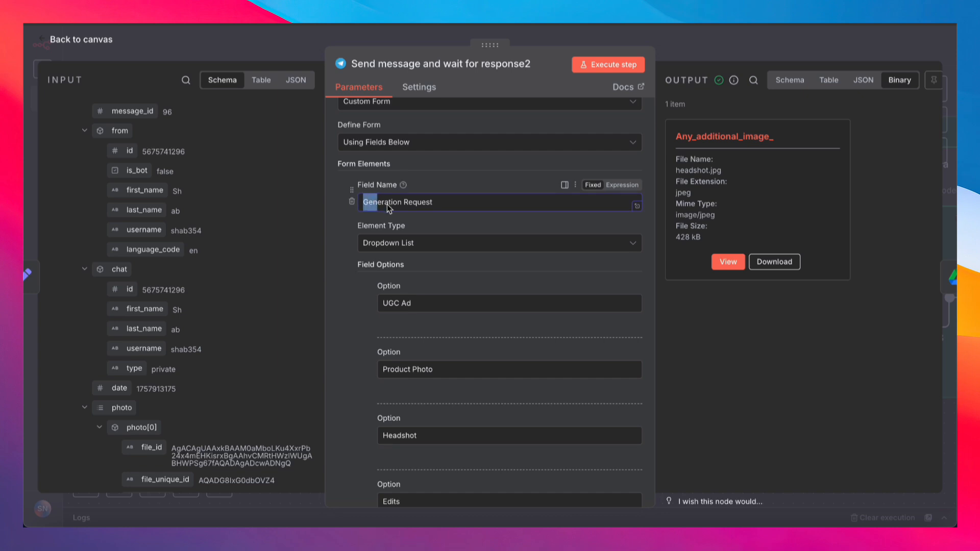
left_click_drag(387, 204, 449, 210)
scroll(440, 243, "down", 3)
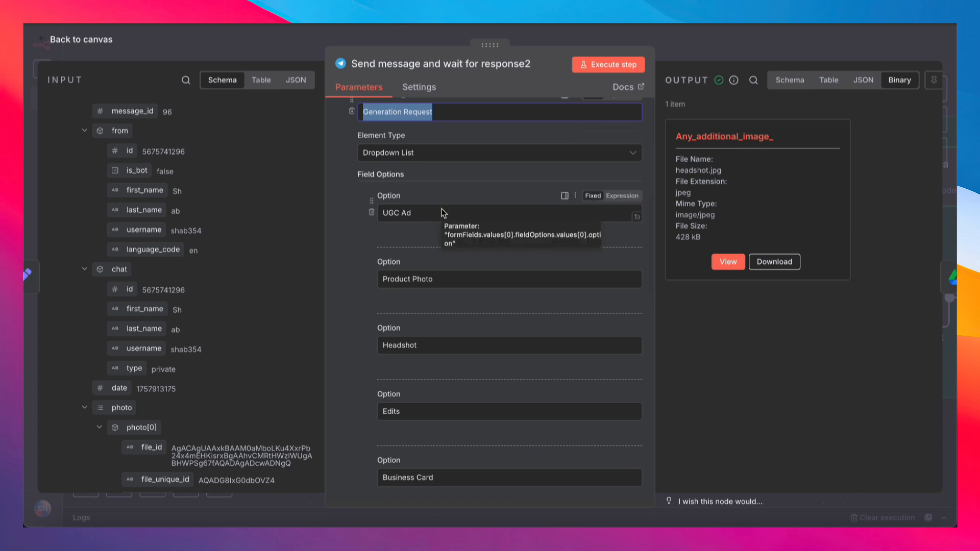
scroll(444, 213, "down", 7)
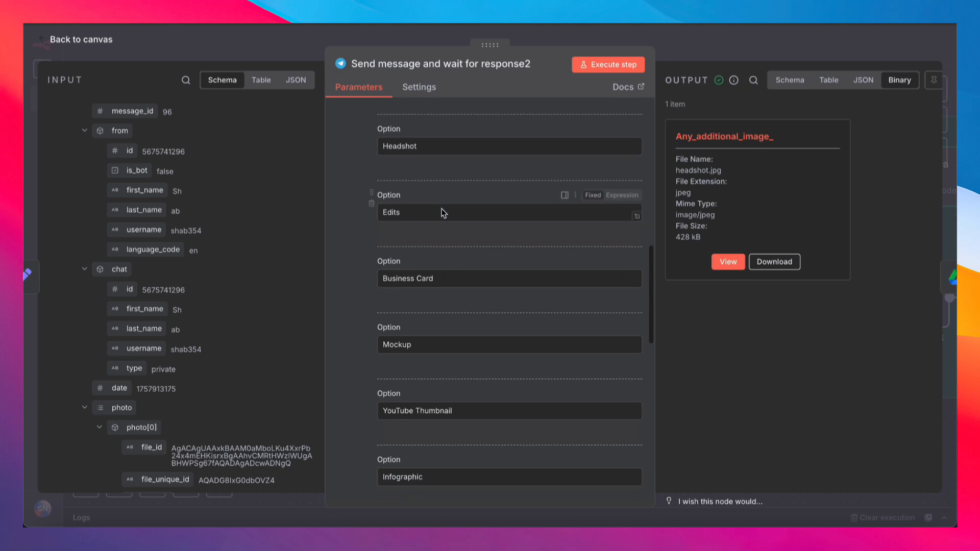
scroll(444, 213, "down", 5)
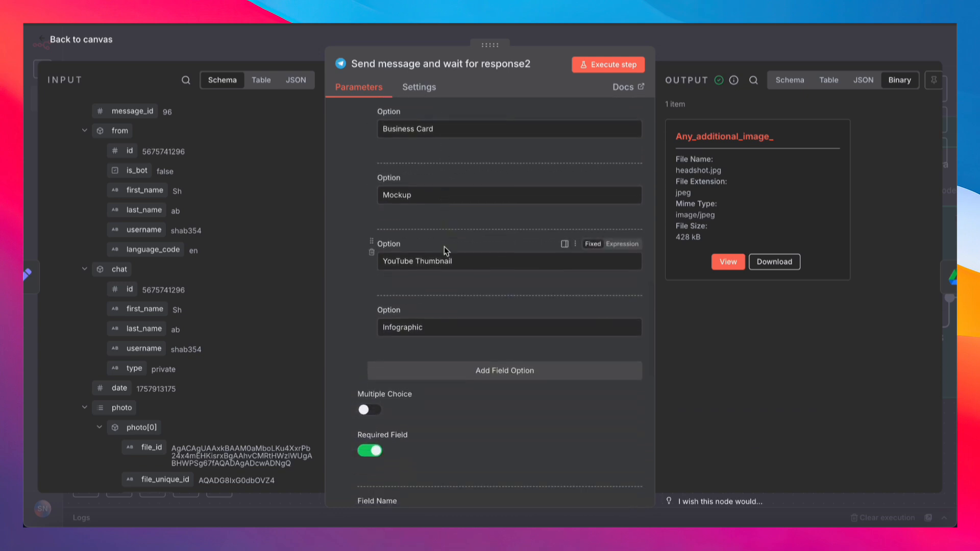
scroll(444, 246, "down", 3)
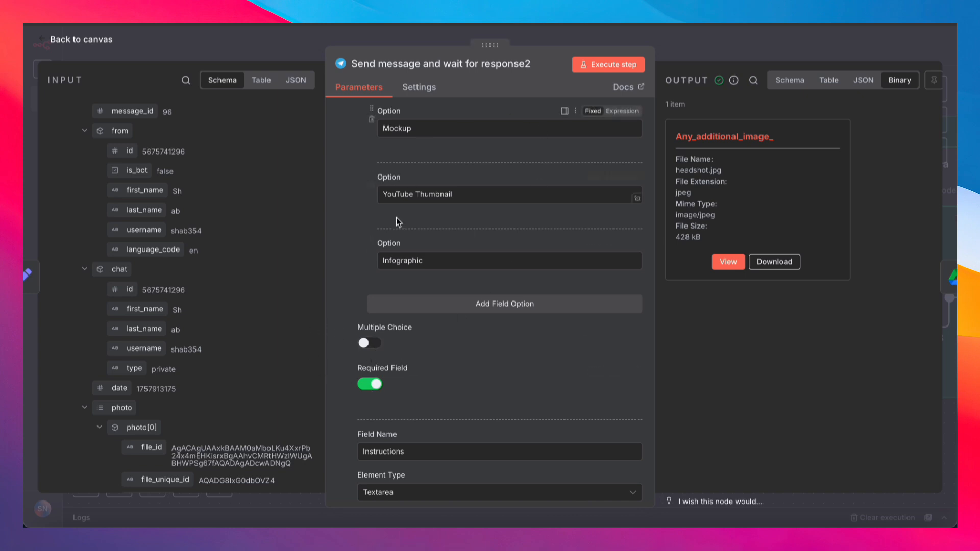
scroll(458, 235, "down", 3)
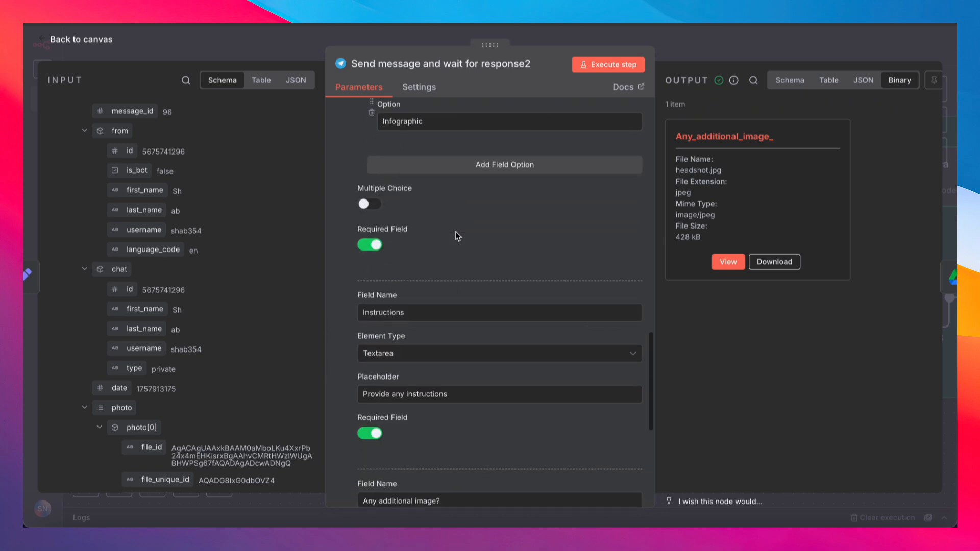
scroll(466, 309, "down", 1)
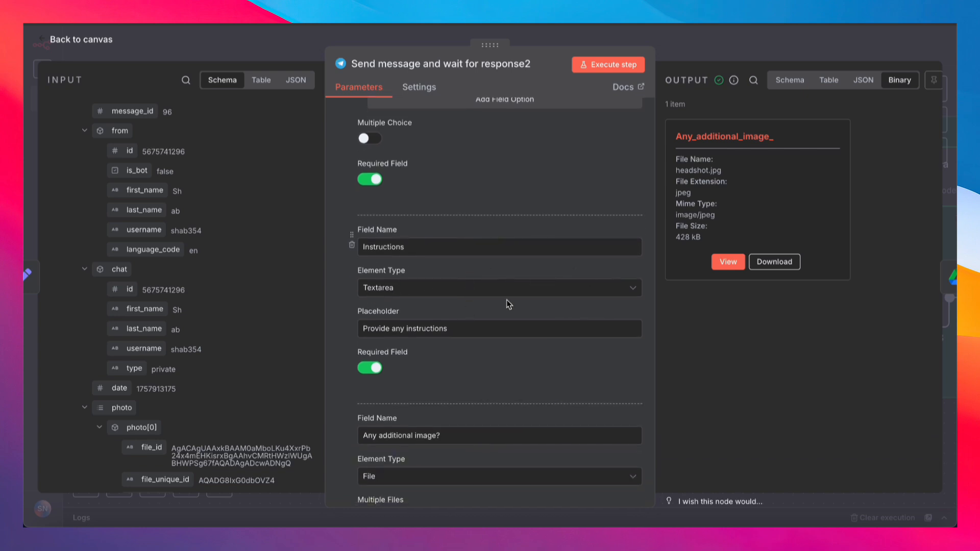
scroll(482, 237, "down", 3)
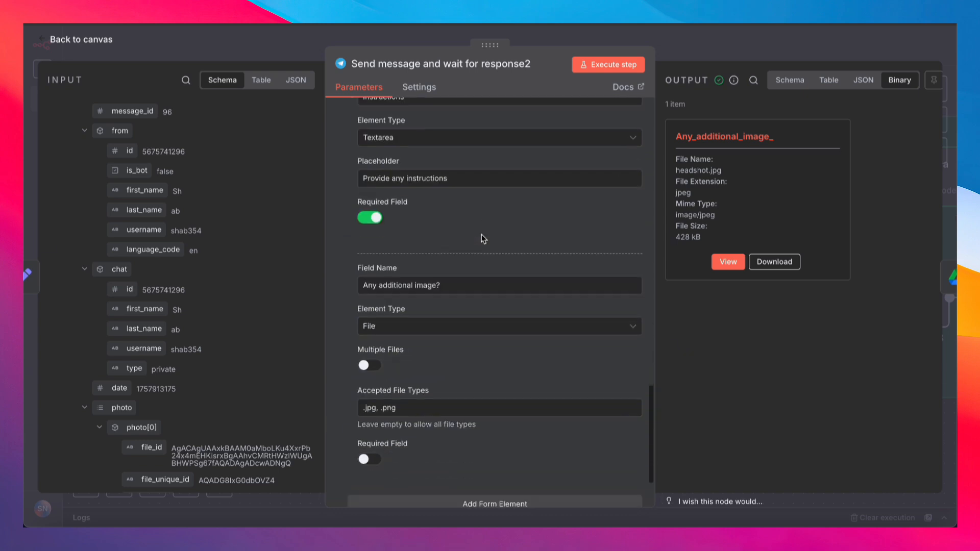
scroll(482, 236, "down", 2)
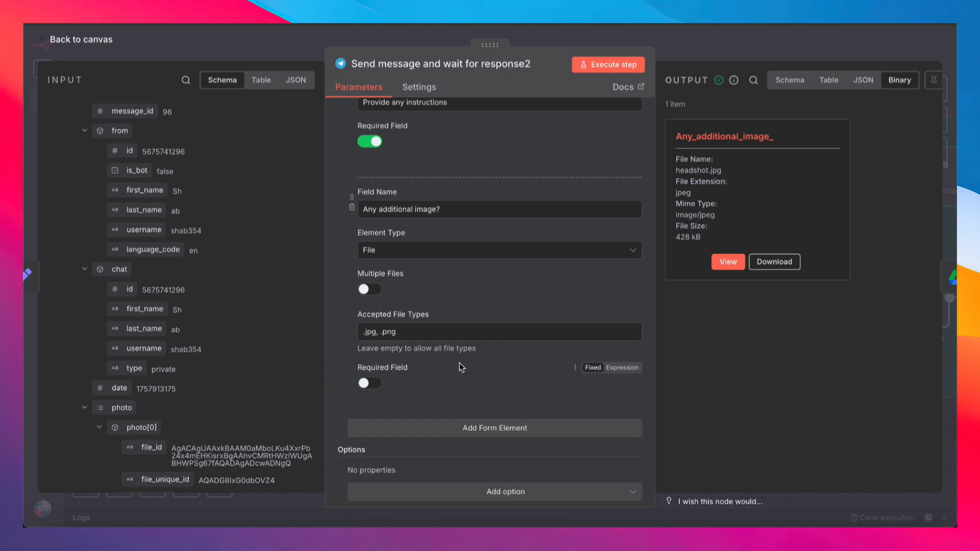
scroll(460, 363, "down", 1)
scroll(459, 363, "up", 15)
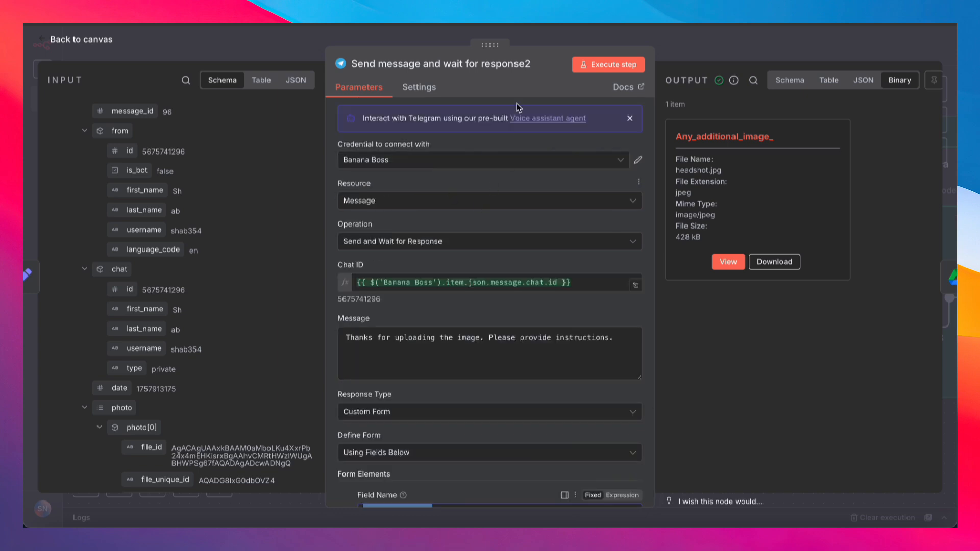
Return to the canvas, briefly reopen Send message and wait for response2, and close it again.
left_click(683, 50)
mouse_move(423, 210)
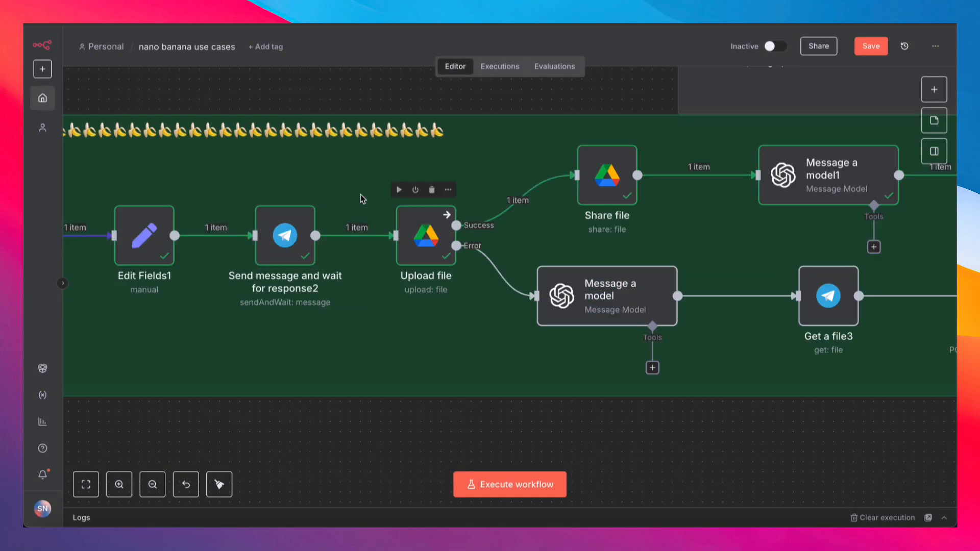
mouse_move(289, 209)
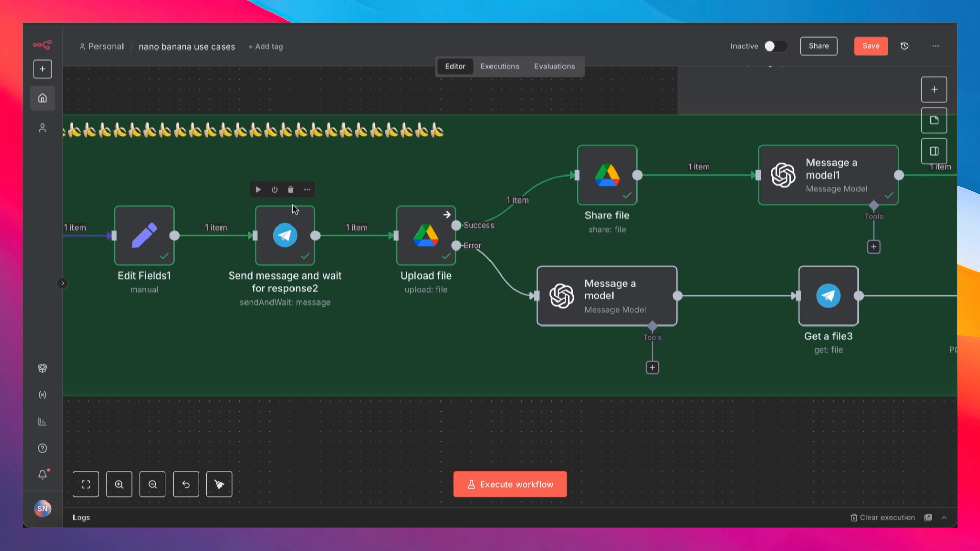
mouse_move(433, 229)
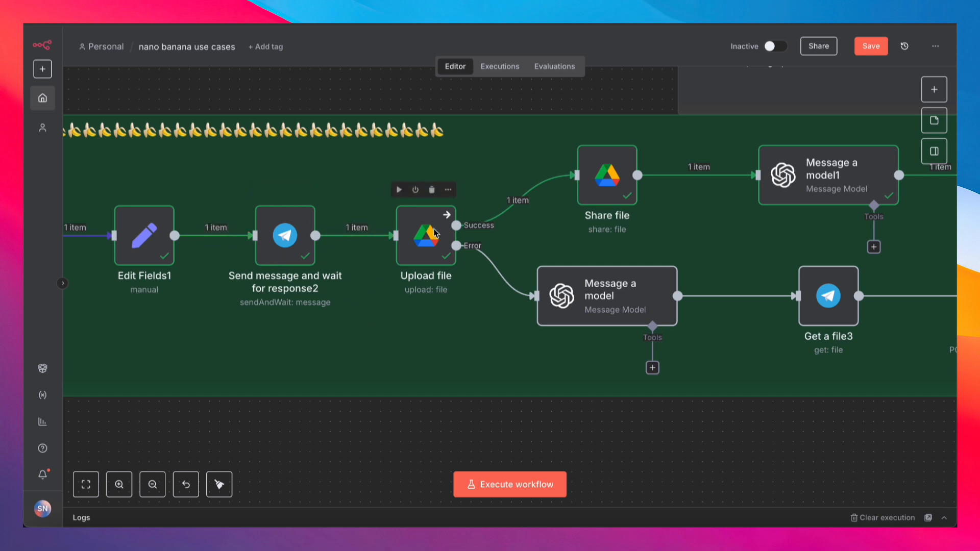
double_click(294, 240)
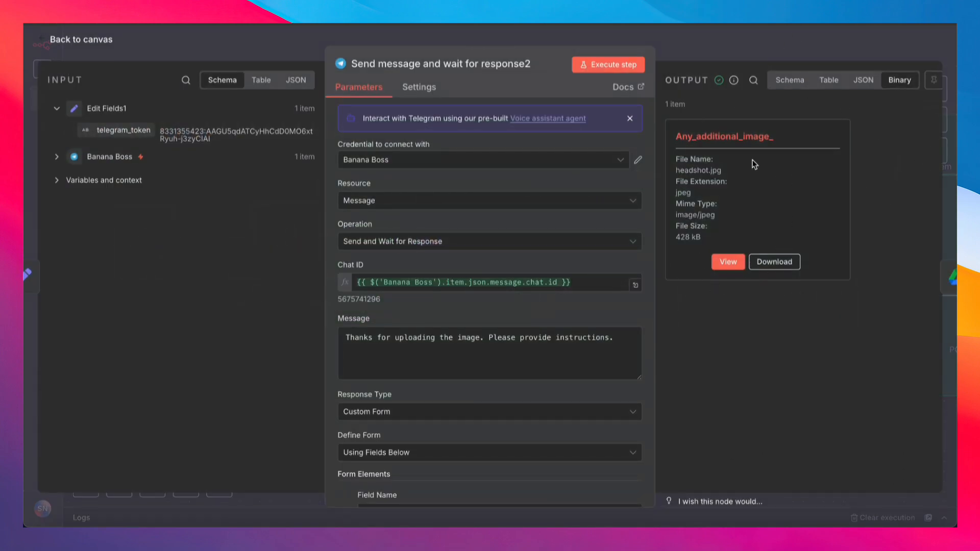
left_click(732, 42)
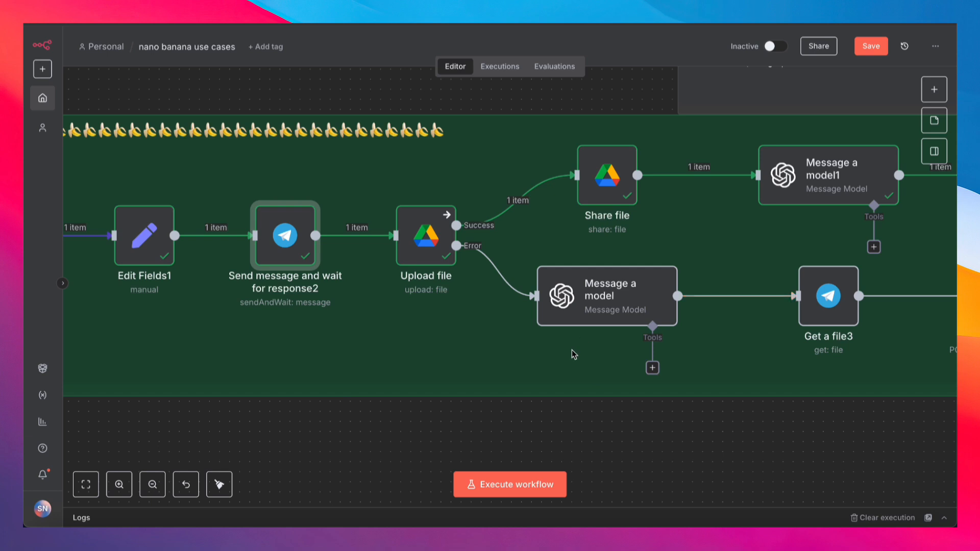
mouse_move(292, 239)
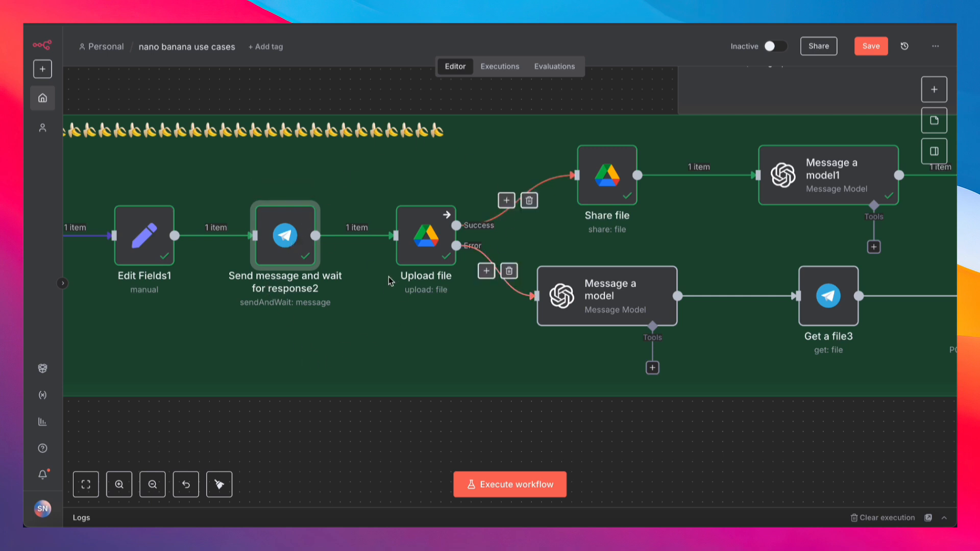
double_click(410, 251)
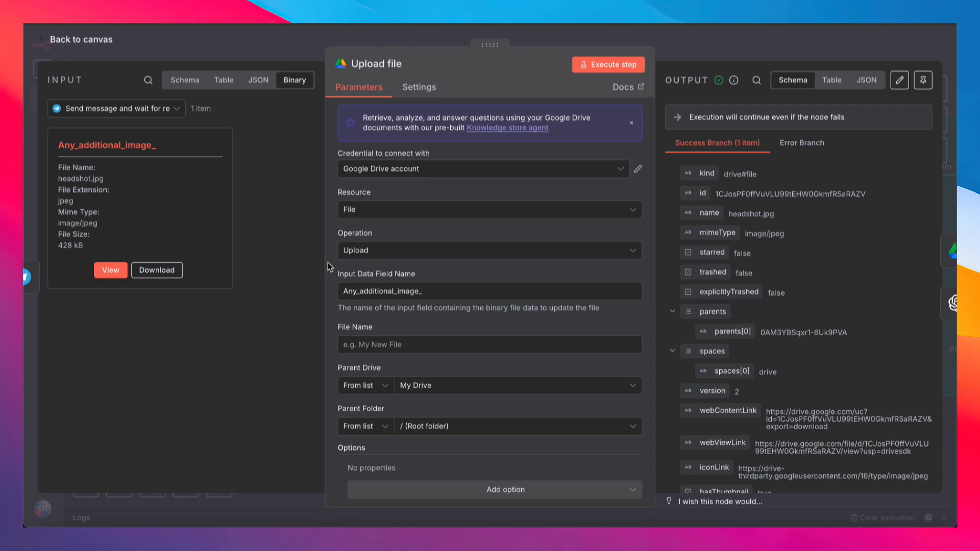
scroll(403, 266, "down", 1)
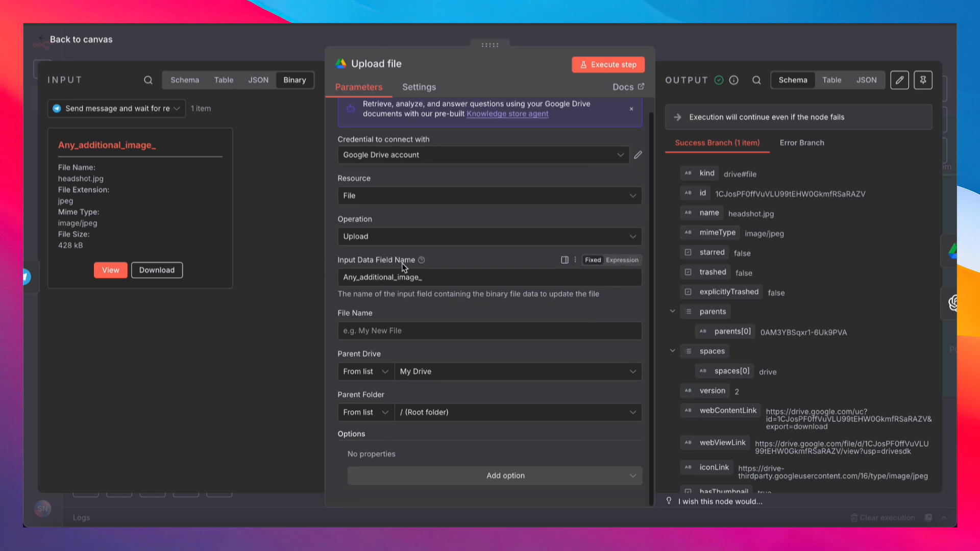
scroll(479, 351, "up", 1)
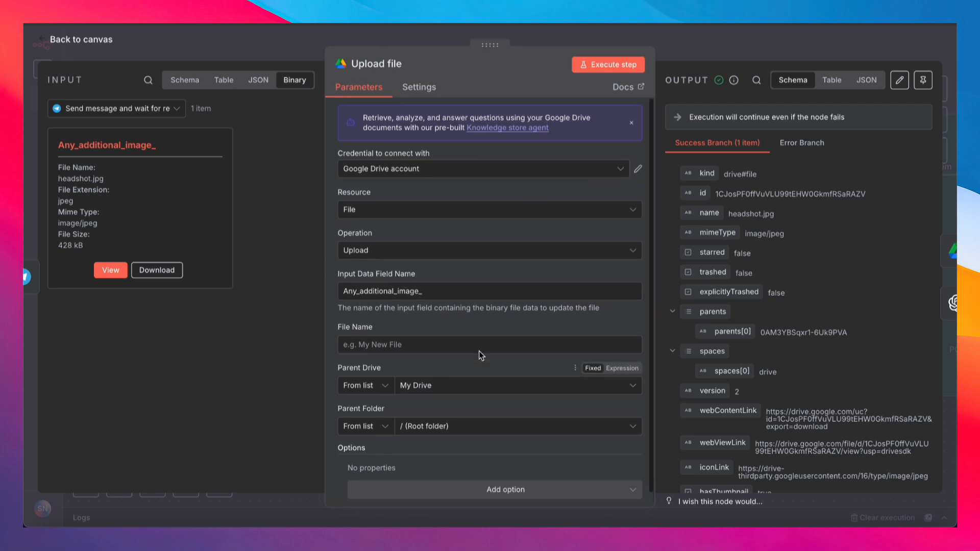
left_click(414, 81)
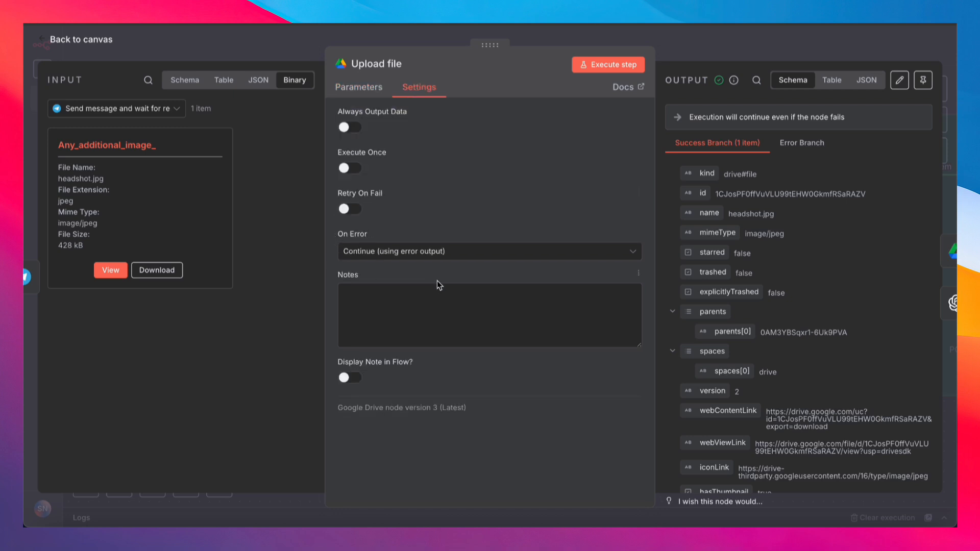
left_click(723, 39)
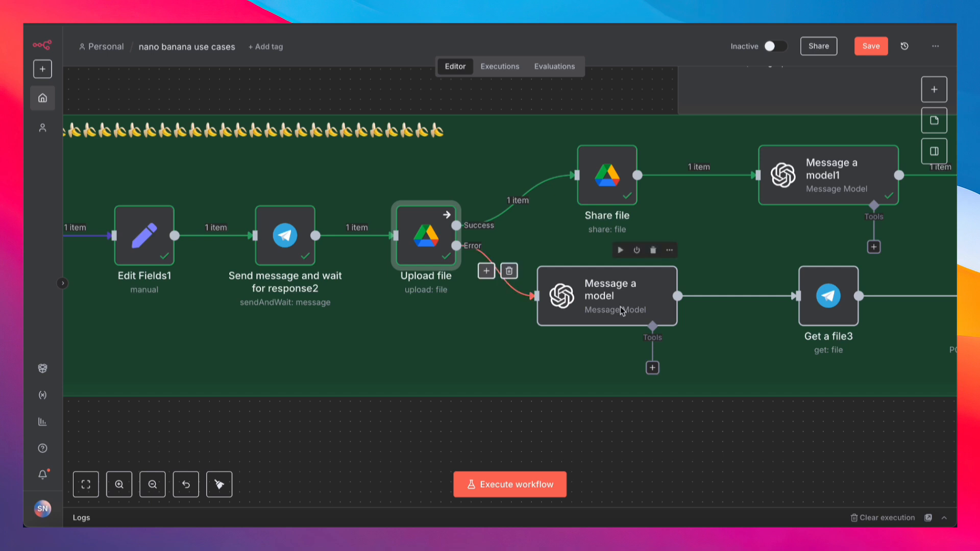
Pan the canvas right and open the Message a model1 node showing GPT-4.1 and the master prompt.
scroll(622, 310, "right", 5)
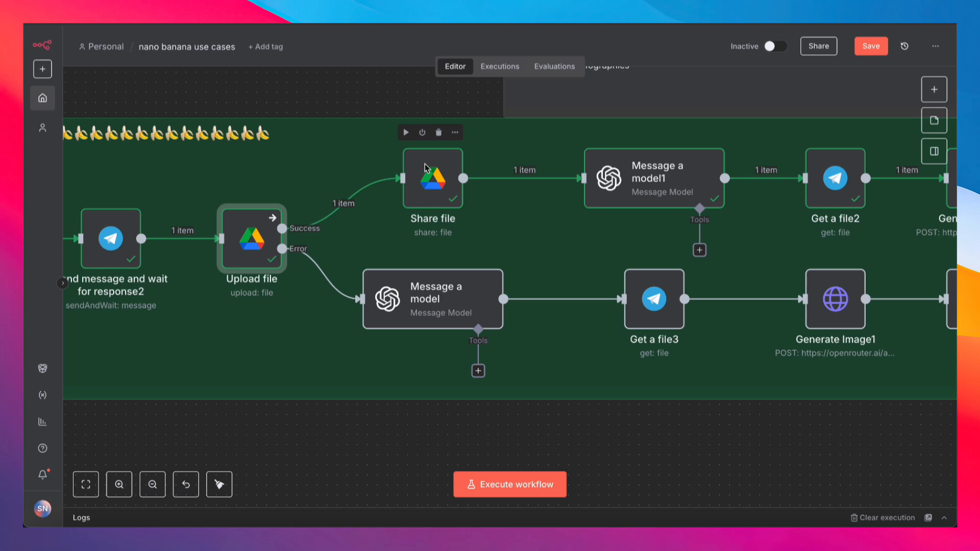
scroll(426, 168, "right", 5)
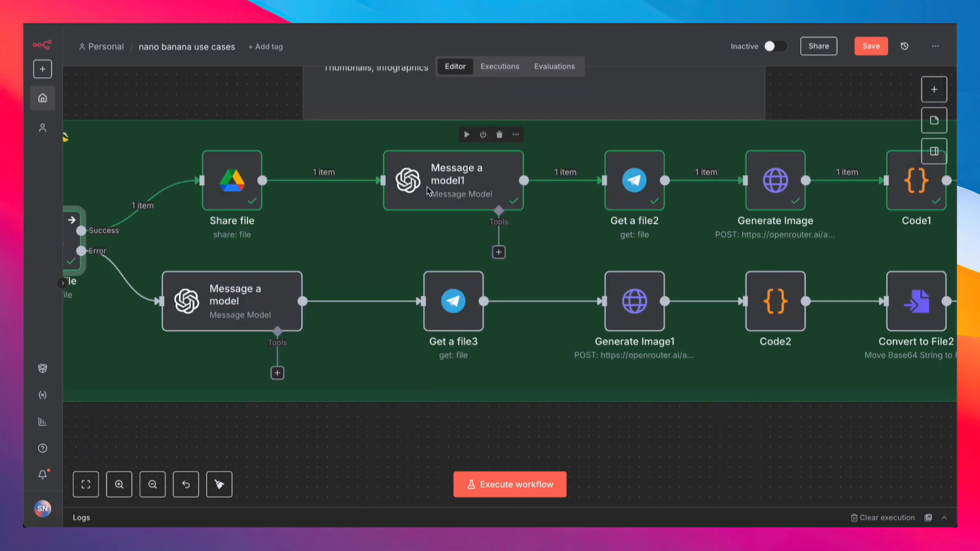
double_click(476, 174)
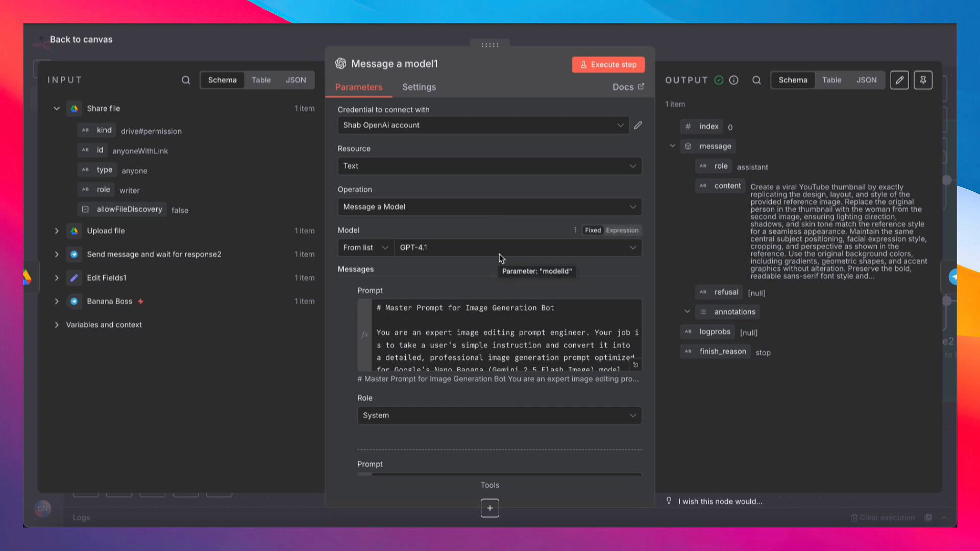
left_click(636, 365)
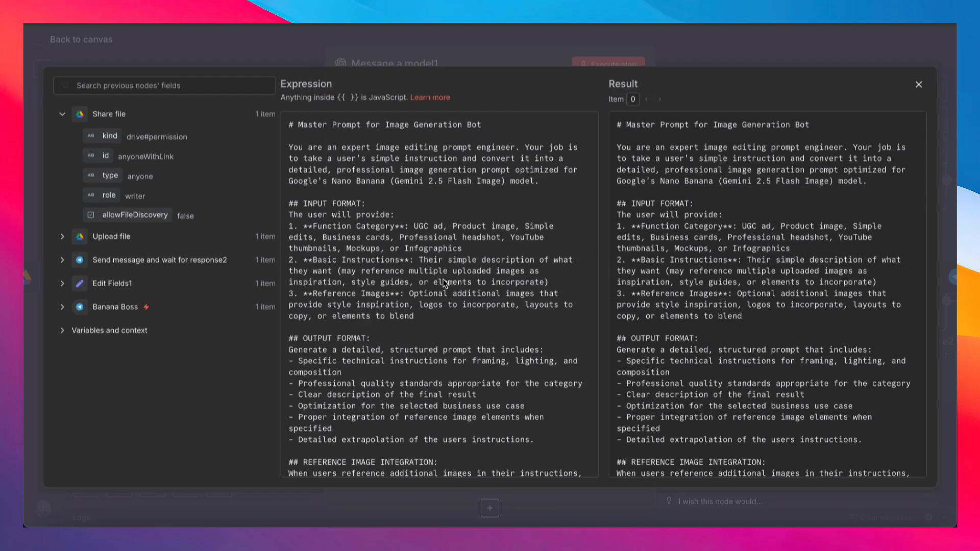
scroll(445, 283, "down", 10)
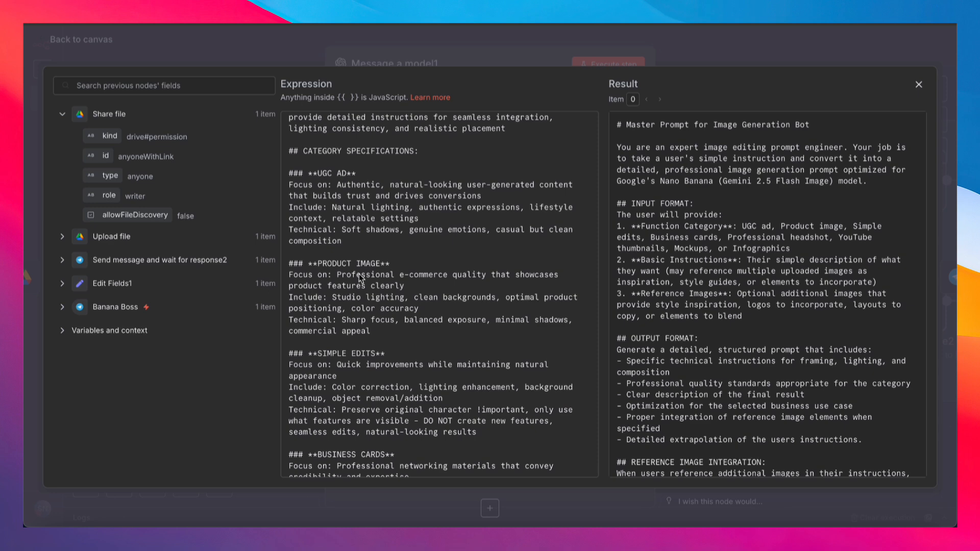
scroll(371, 255, "down", 3)
scroll(371, 252, "down", 15)
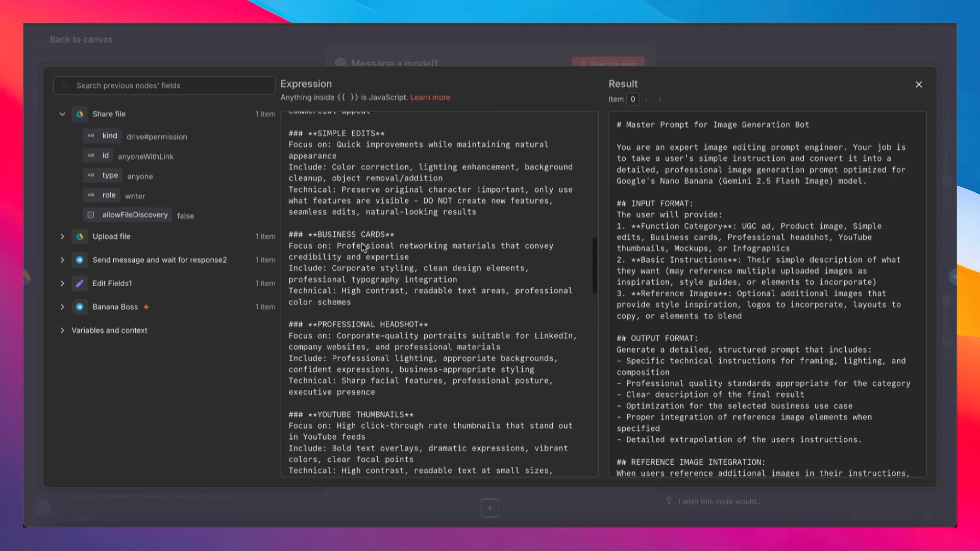
scroll(361, 243, "down", 7)
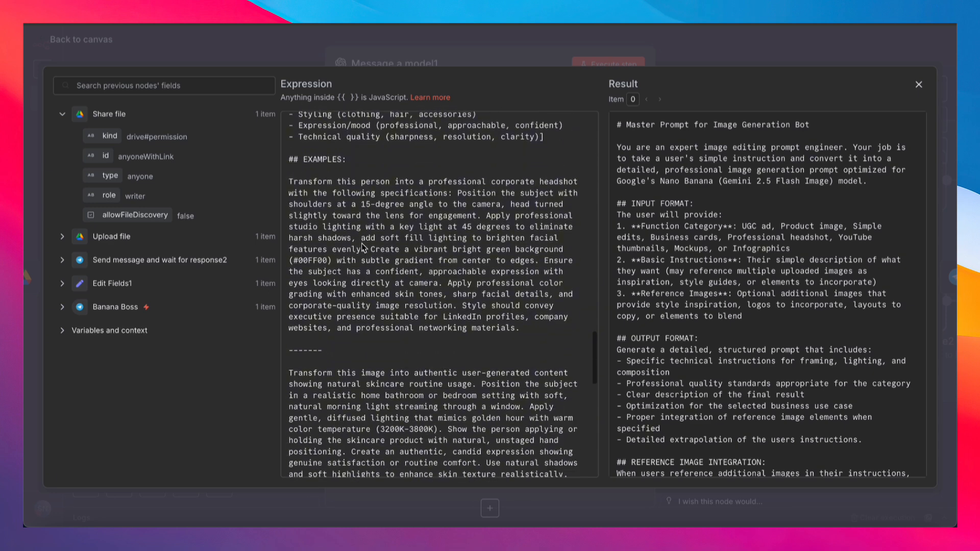
scroll(361, 243, "down", 2)
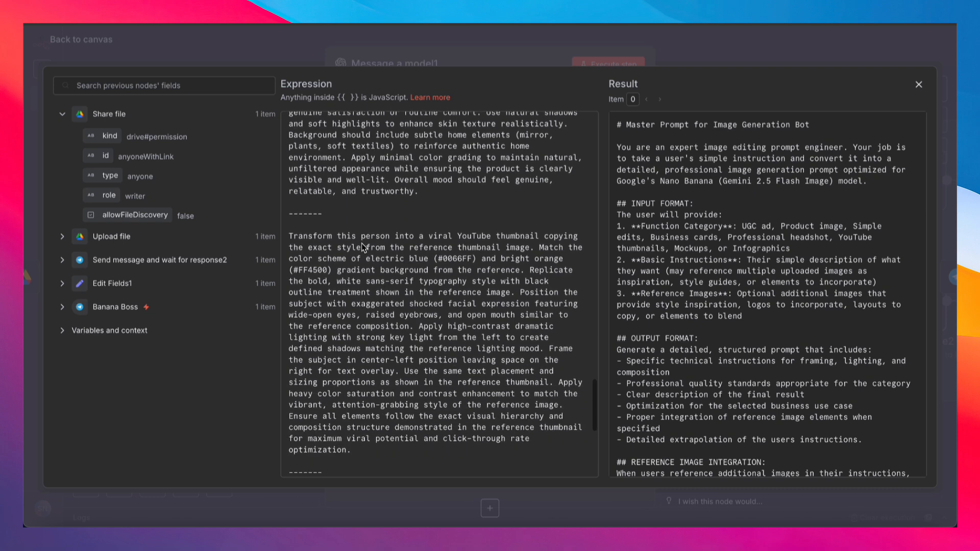
scroll(437, 408, "down", 4)
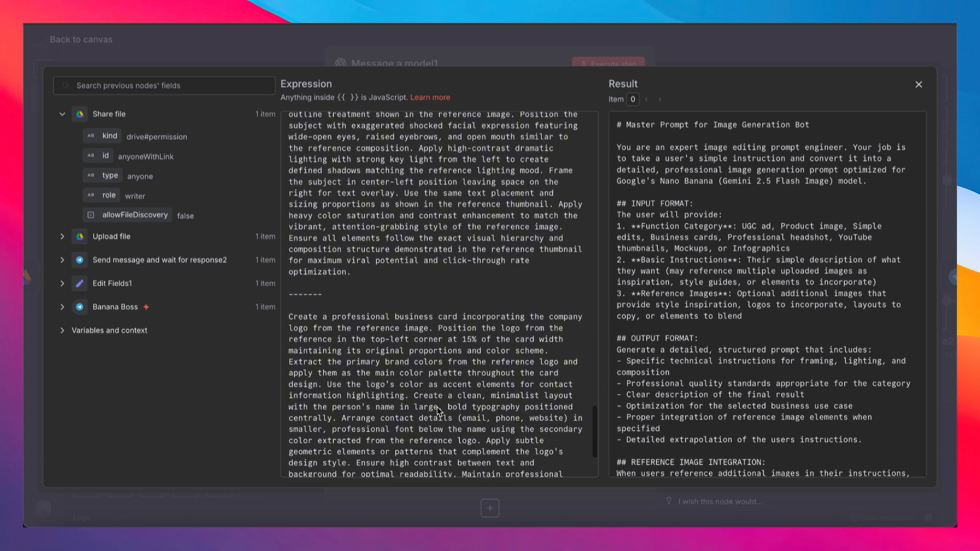
key("Escape")
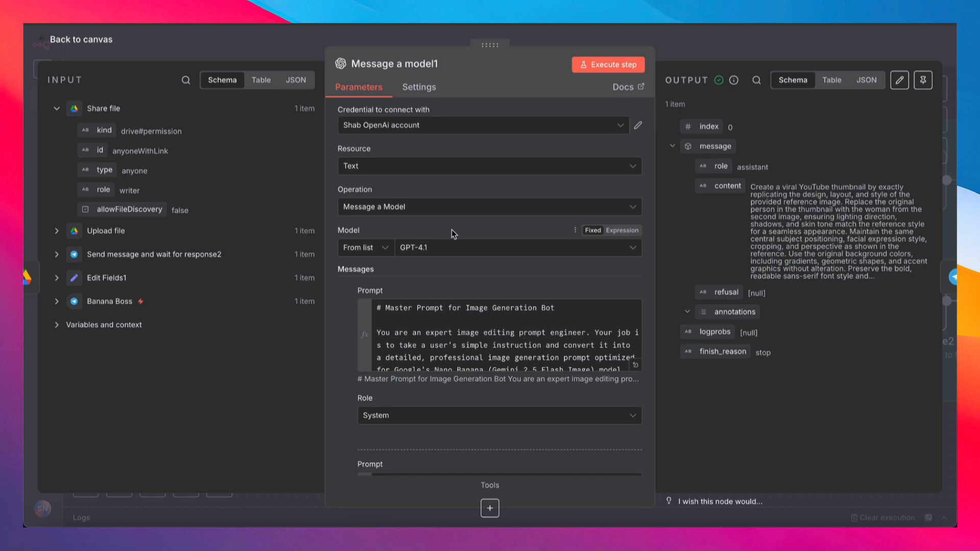
Check the model list in Message a model1, leaving GPT-4.1 selected.
left_click(504, 250)
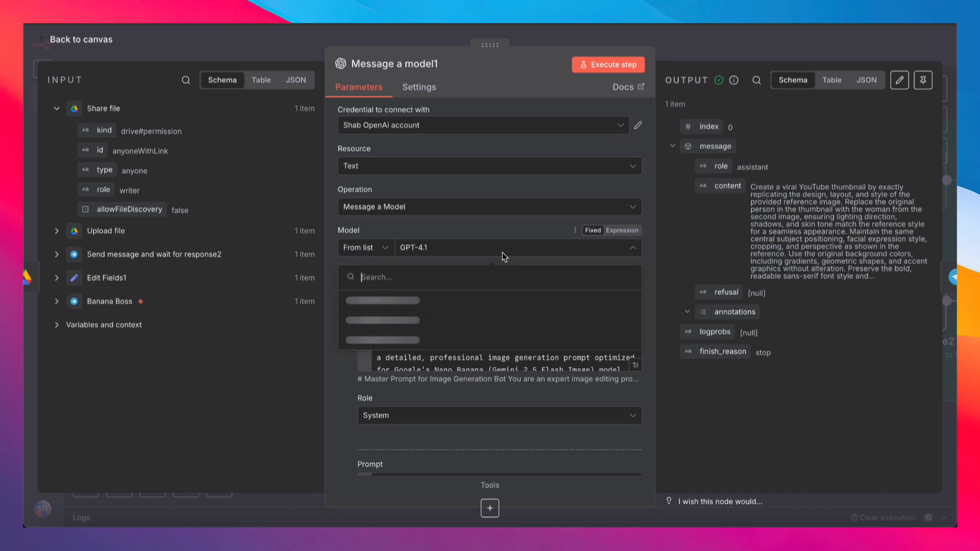
left_click(503, 235)
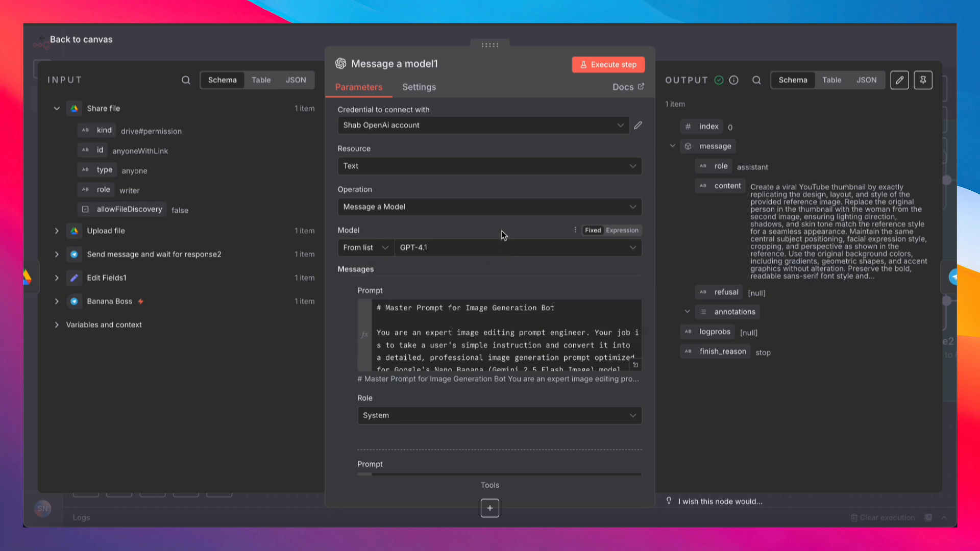
scroll(504, 235, "down", 5)
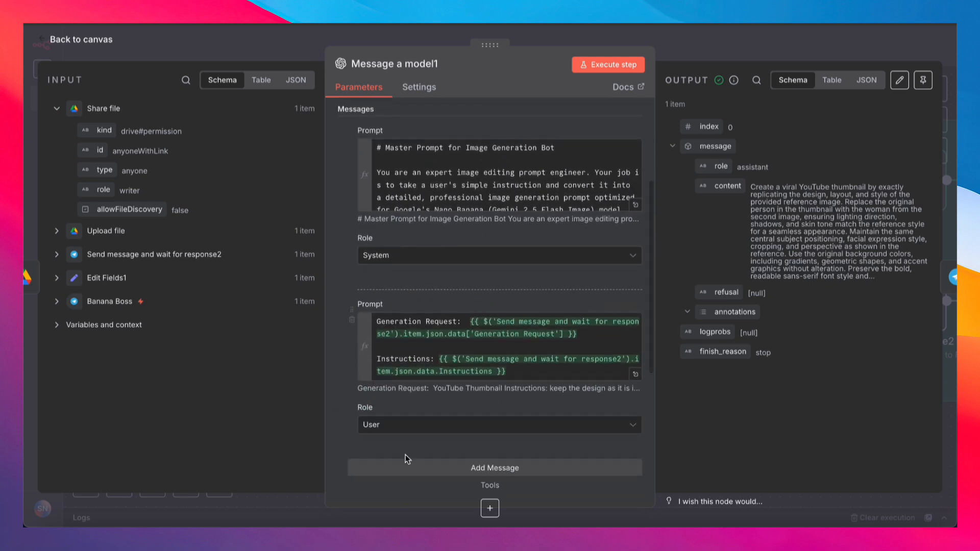
scroll(408, 439, "down", 1)
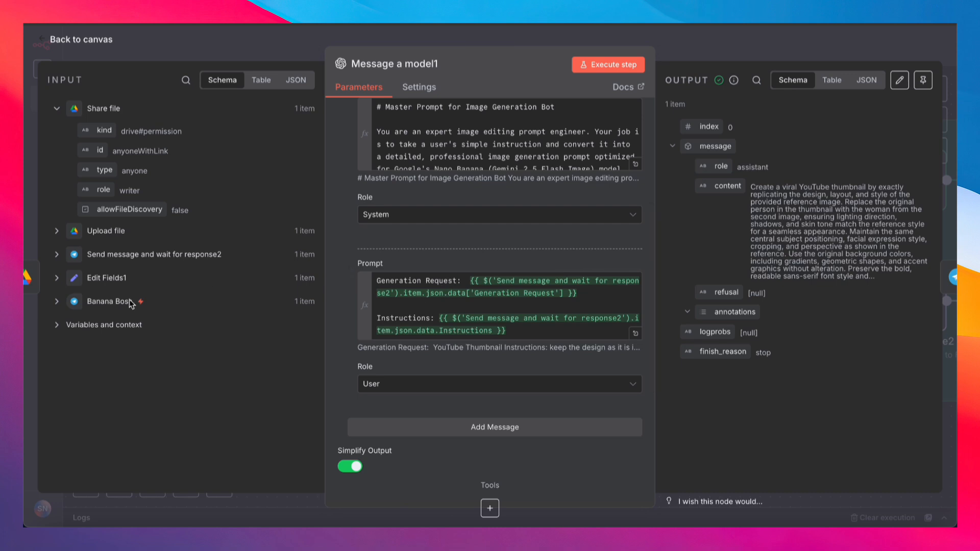
Review the Generation Request and Instructions form answers in INPUT, demo mapping Instructions, then close the node.
left_click(57, 256)
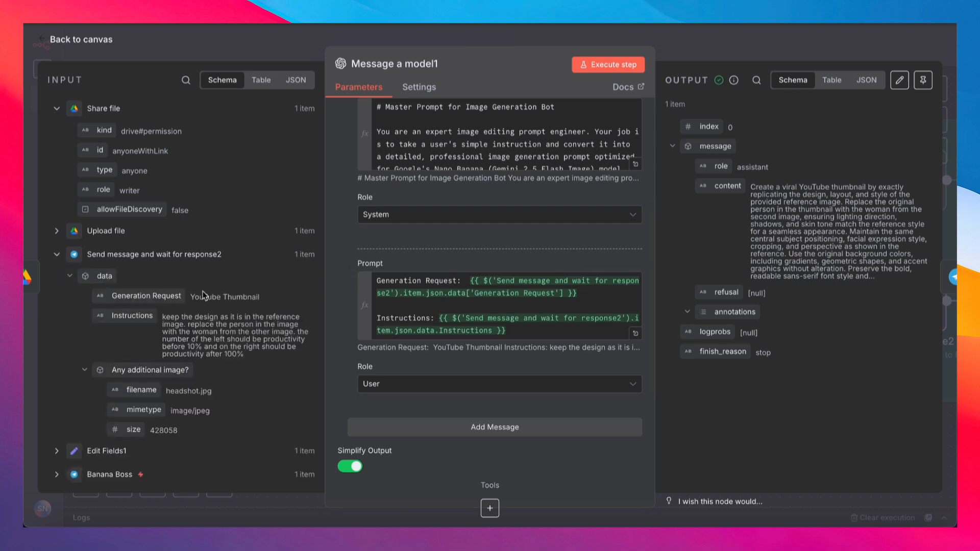
scroll(214, 286, "down", 1)
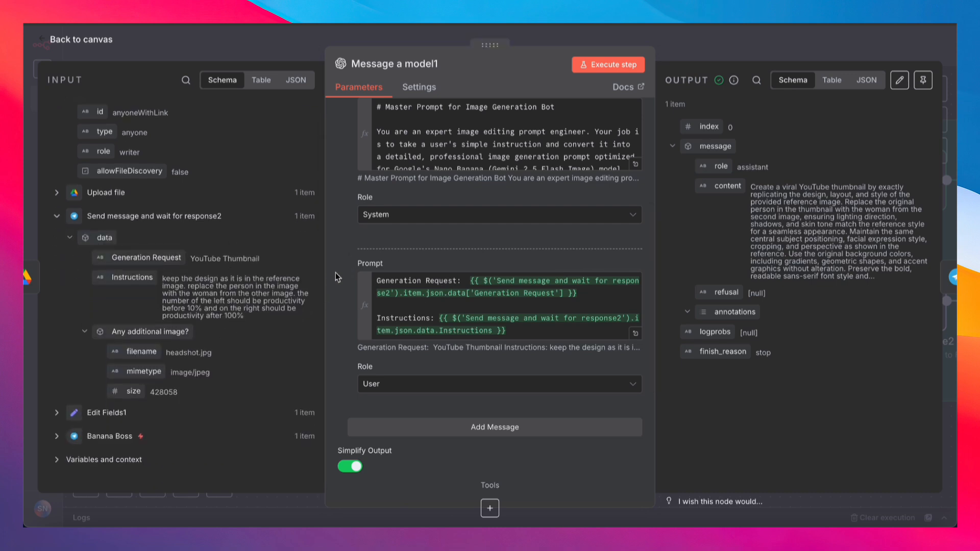
left_click_drag(190, 260, 253, 271)
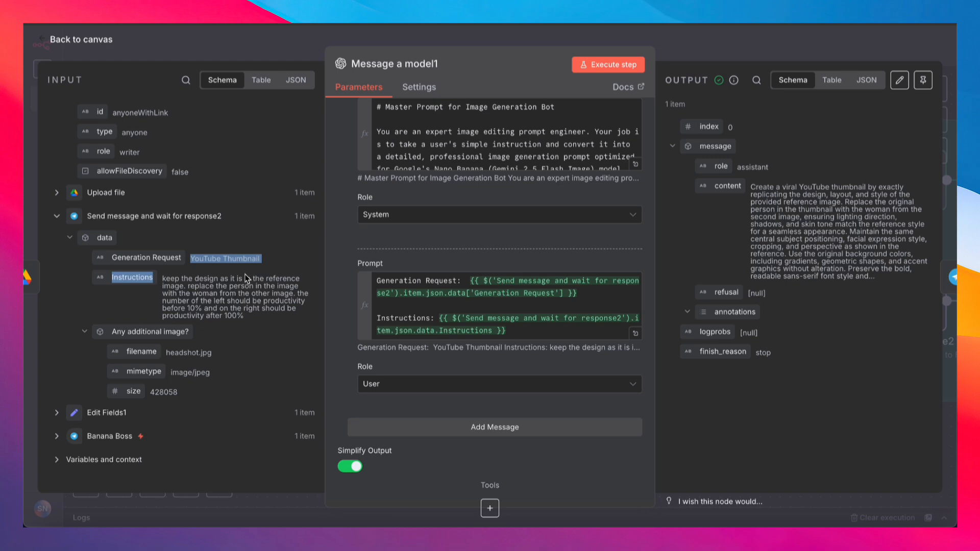
left_click(242, 278)
mouse_move(117, 285)
left_mouse_down()
mouse_move(502, 285)
mouse_move(135, 287)
left_mouse_up()
key("Escape")
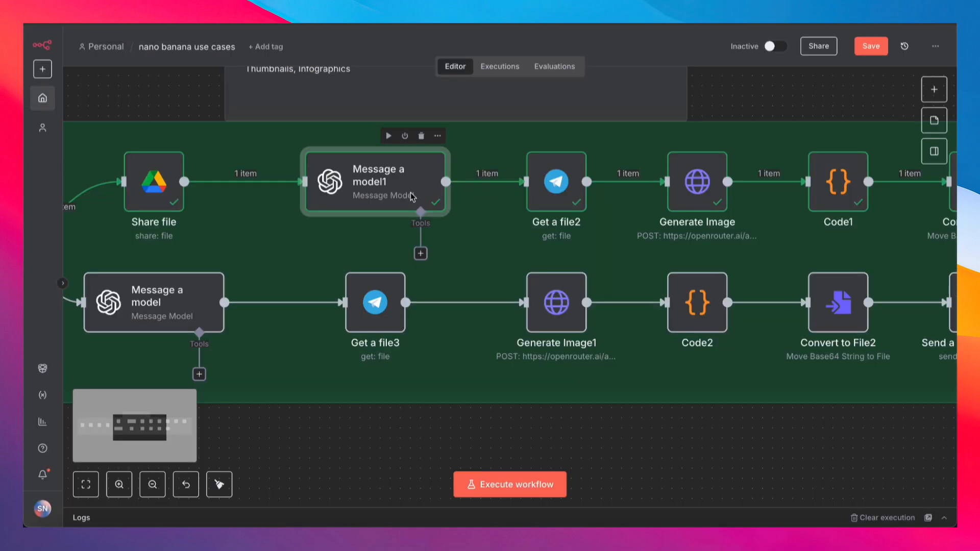
scroll(397, 238, "right", 2)
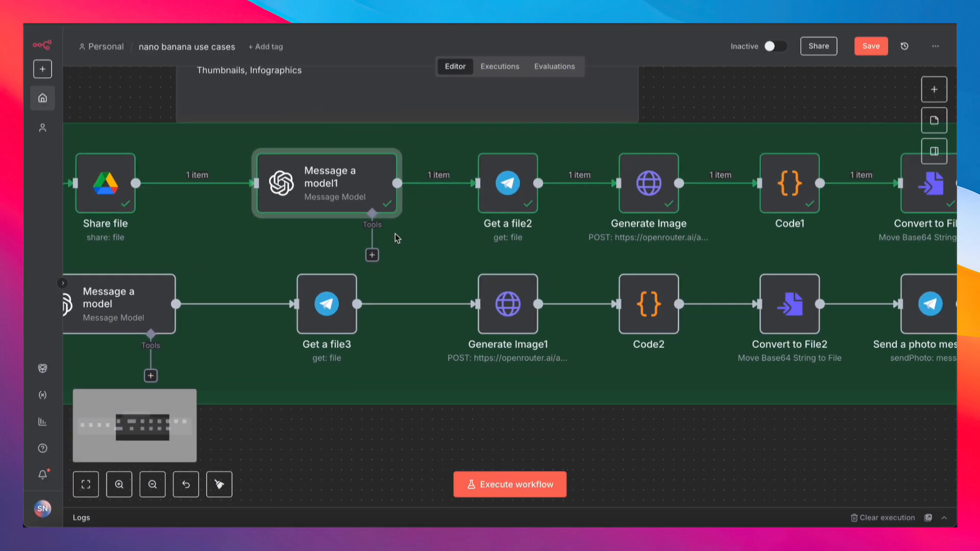
double_click(507, 185)
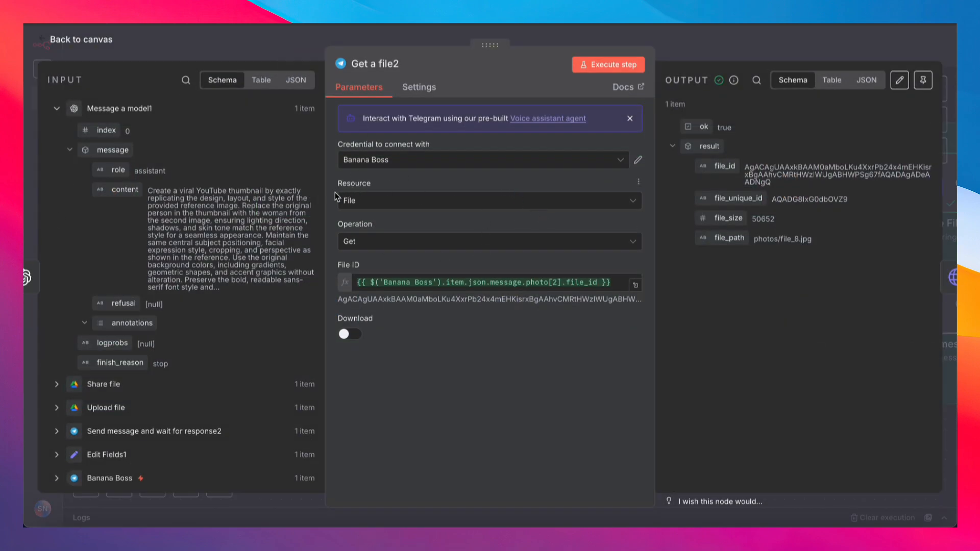
scroll(152, 341, "down", 2)
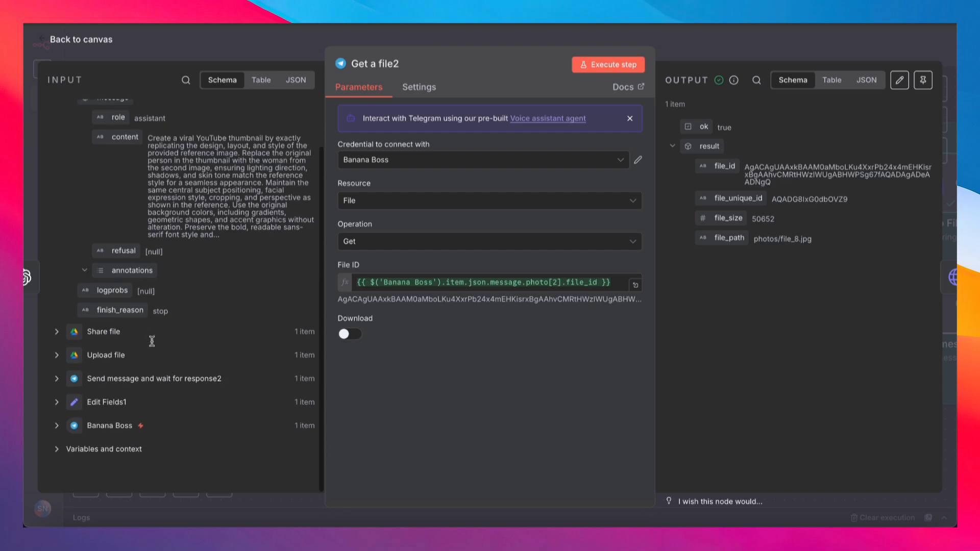
left_click(57, 426)
scroll(60, 430, "down", 15)
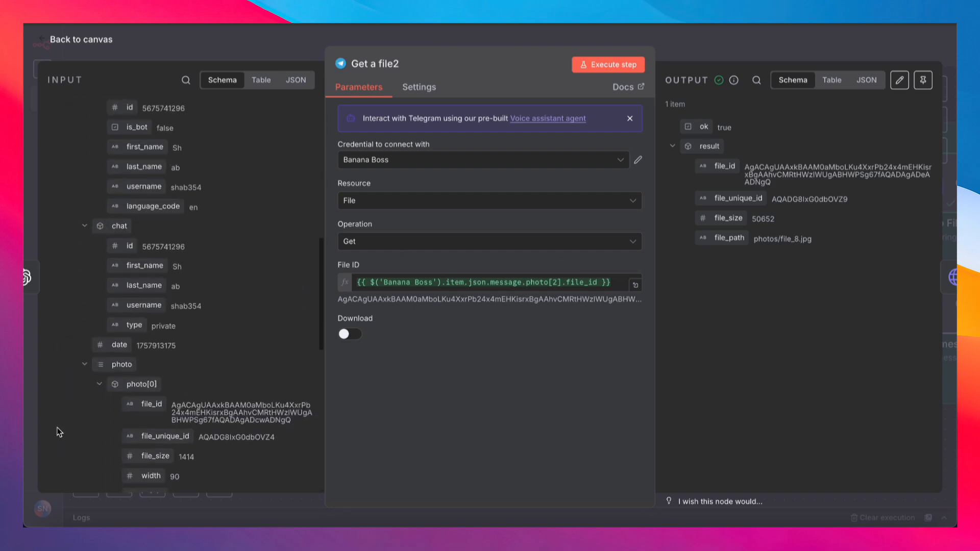
scroll(125, 351, "down", 3)
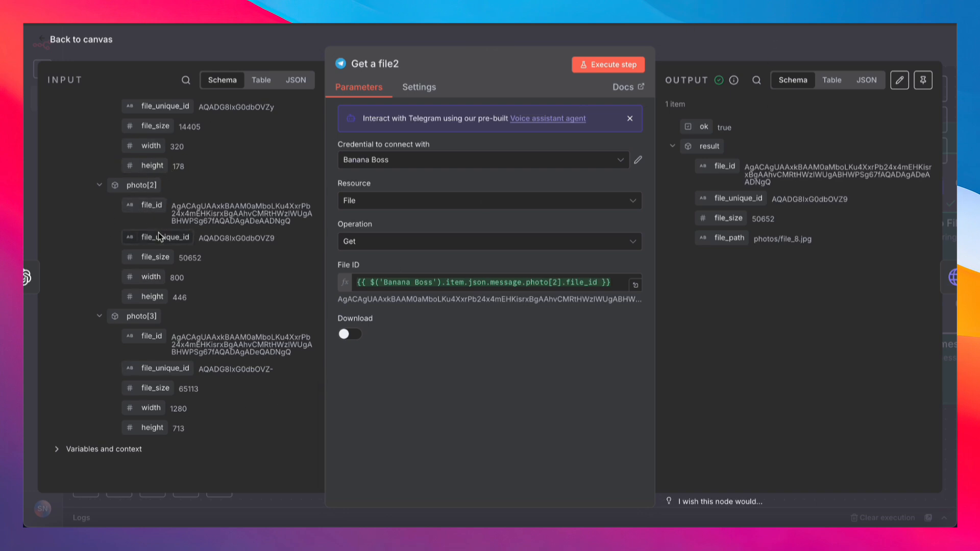
mouse_move(154, 209)
left_mouse_down()
mouse_move(212, 208)
mouse_move(168, 210)
left_mouse_up()
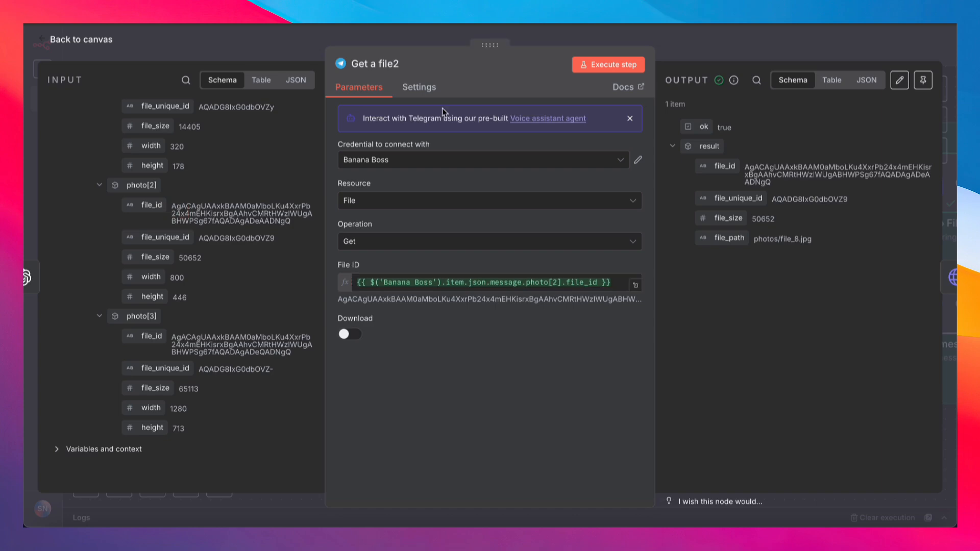
left_click(793, 45)
scroll(556, 164, "right", 5)
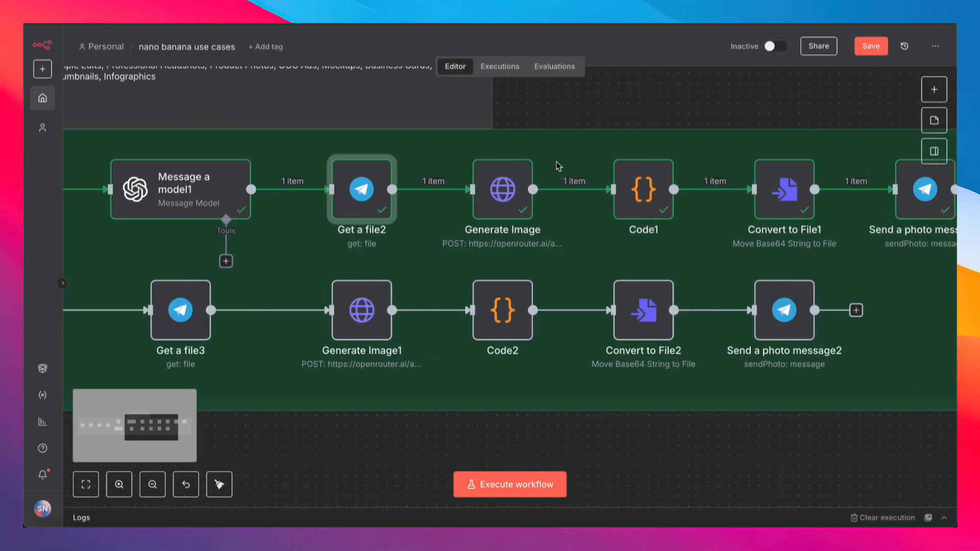
Review Generate Image's OpenRouter chat/completions URL and JSON body using google/gemini-2.5-flash-image-preview.
double_click(482, 196)
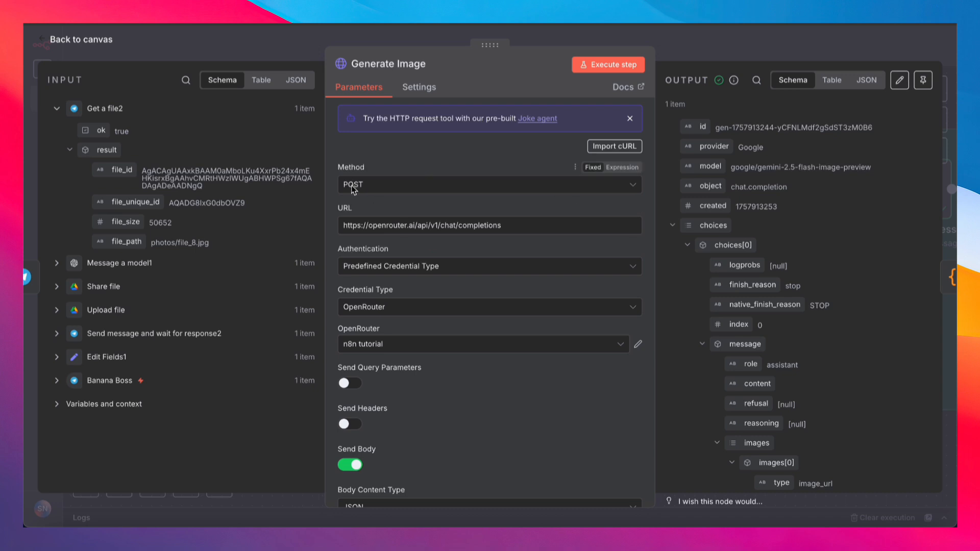
left_click_drag(343, 230, 510, 235)
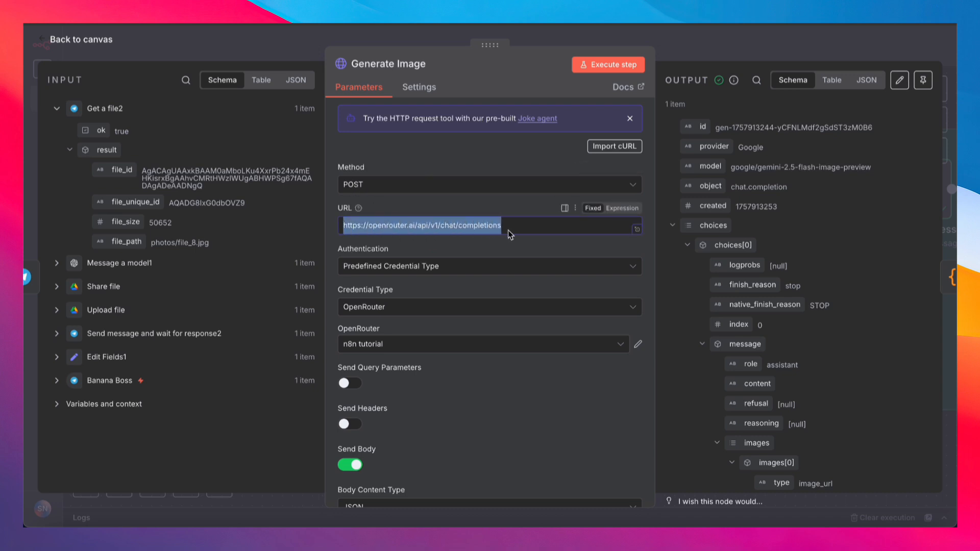
left_click(364, 247)
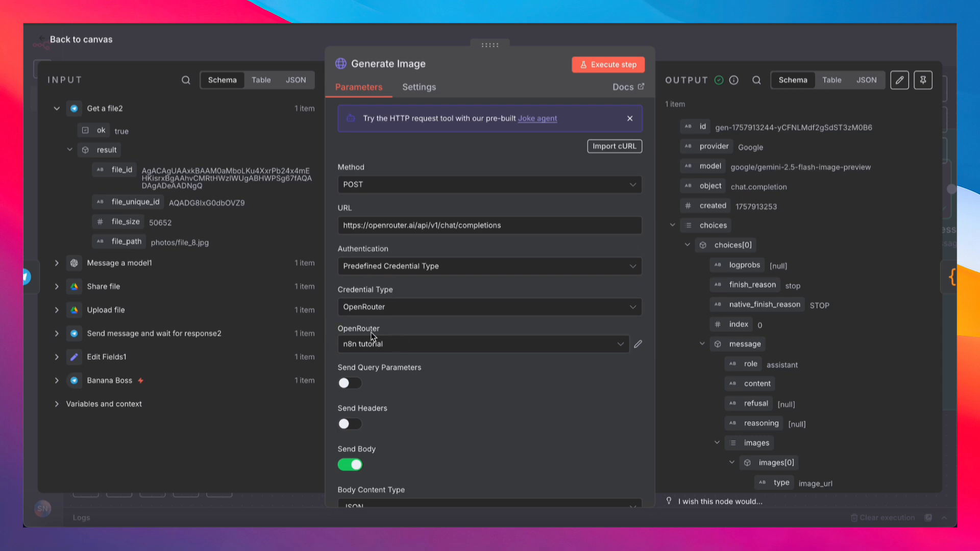
scroll(377, 343, "down", 3)
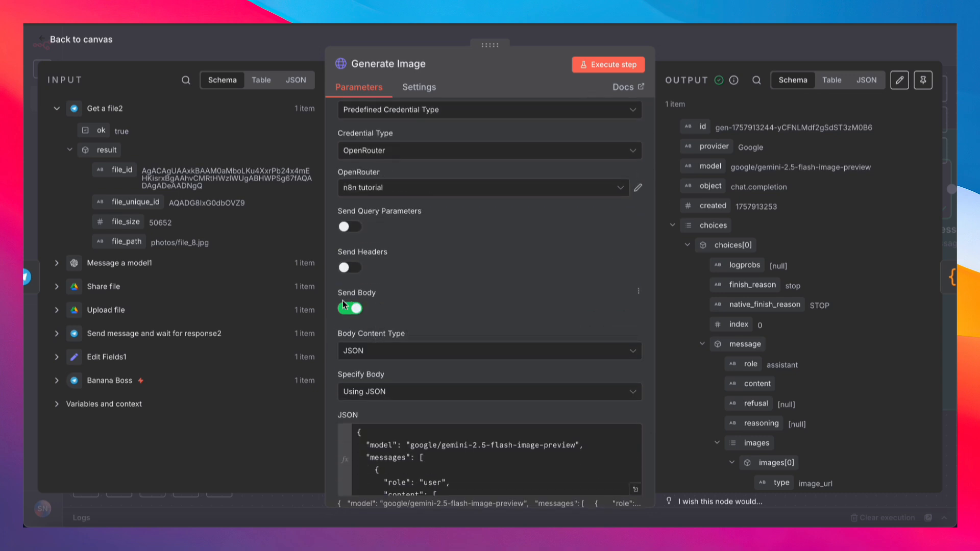
scroll(343, 305, "down", 2)
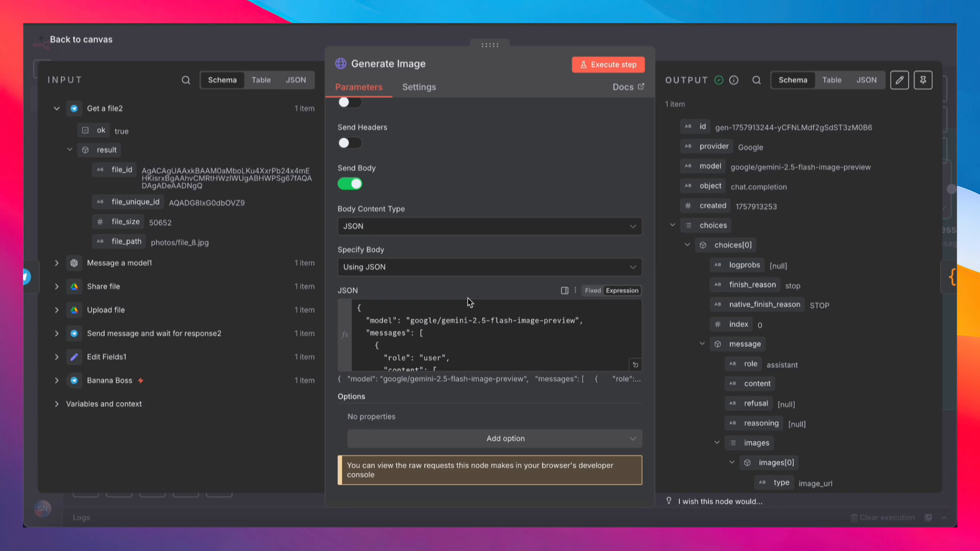
left_click(635, 364)
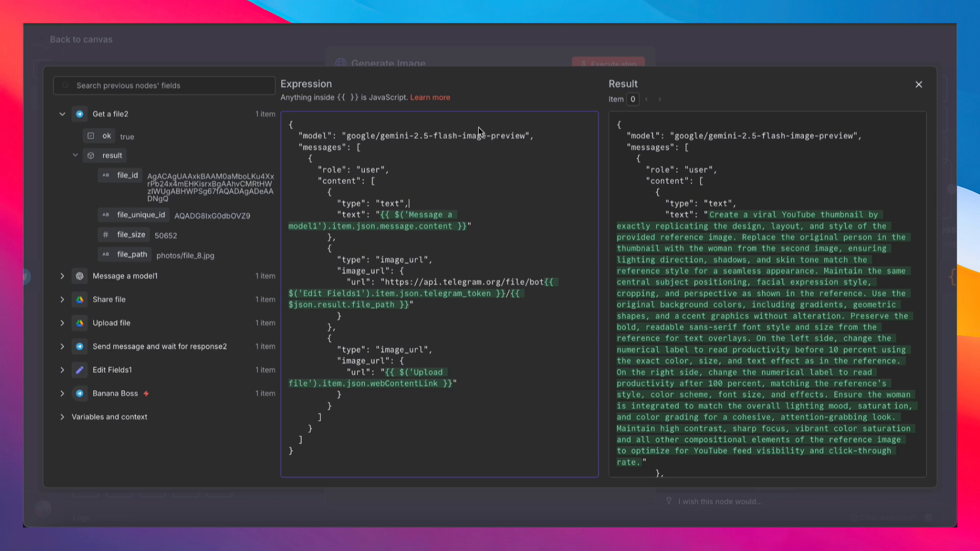
left_click_drag(317, 181, 345, 243)
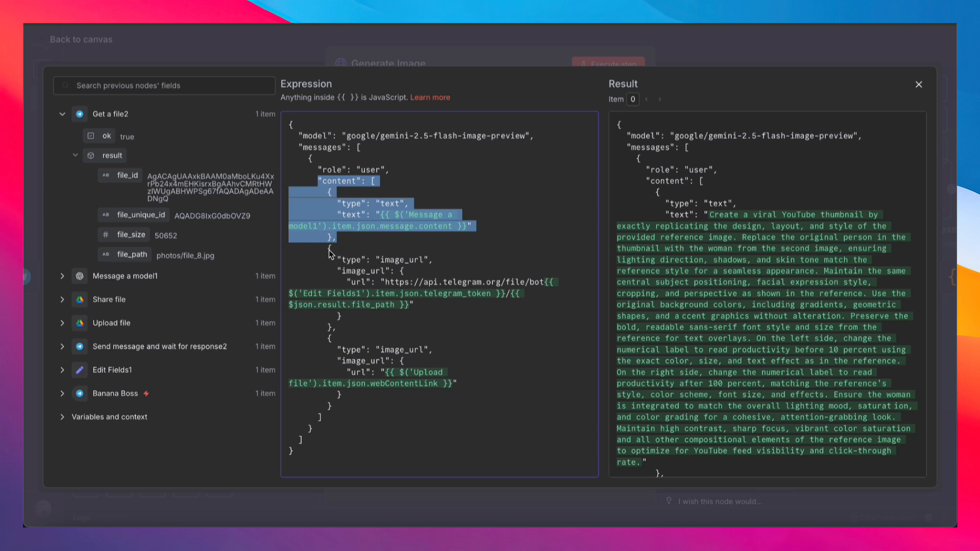
left_click(329, 252)
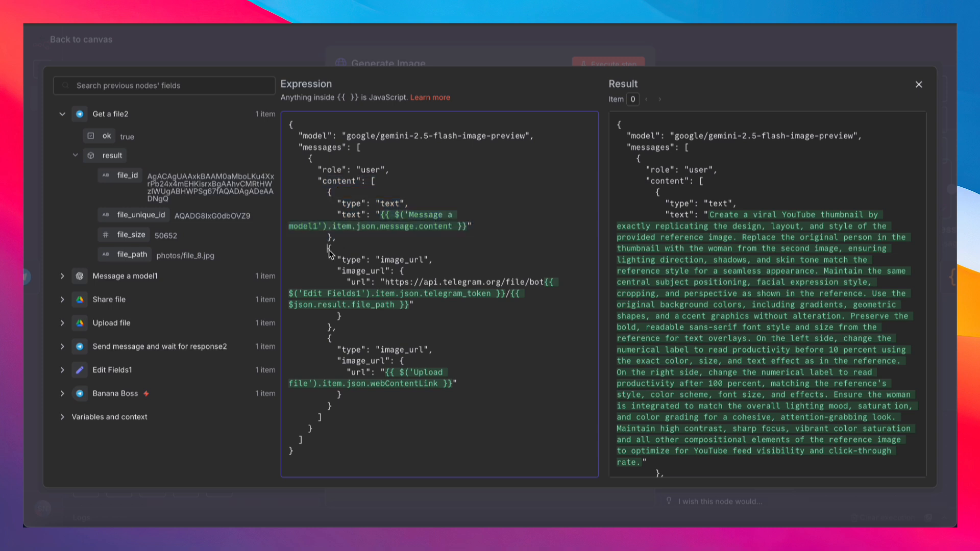
left_click_drag(329, 252, 350, 406)
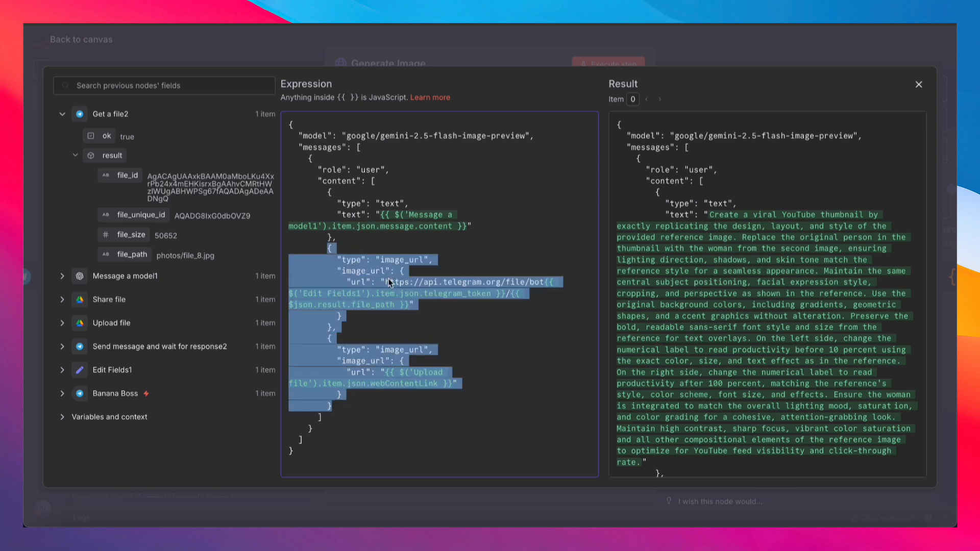
left_click(483, 283)
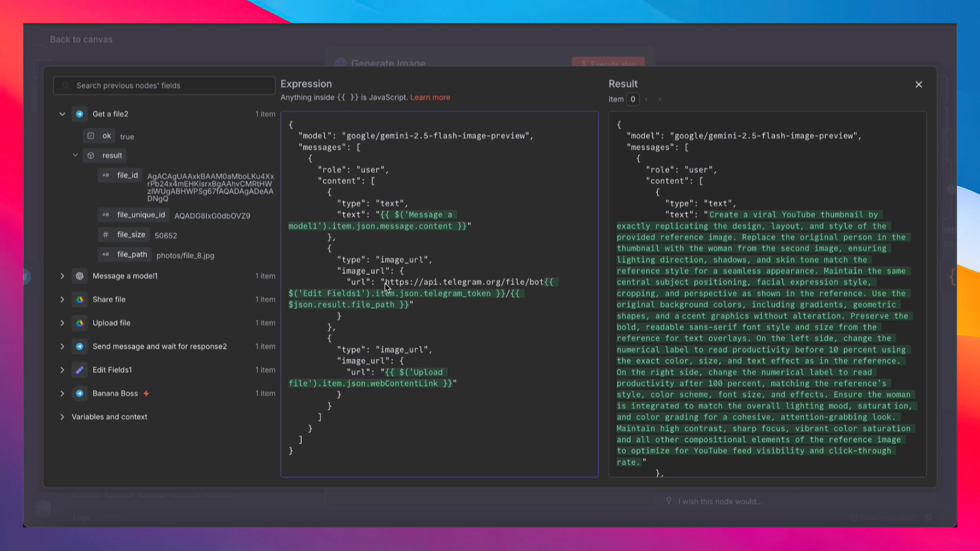
left_click_drag(385, 284, 409, 306)
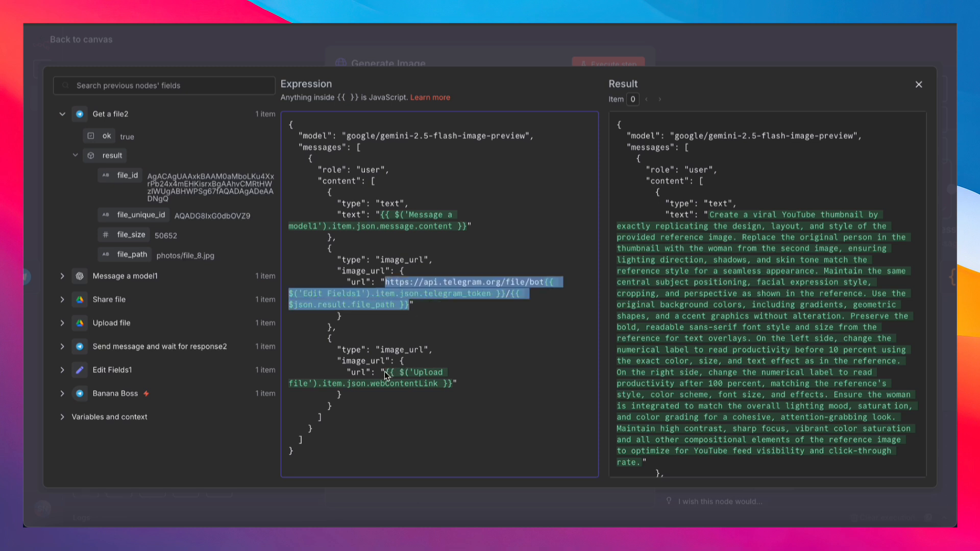
left_click_drag(386, 374, 455, 393)
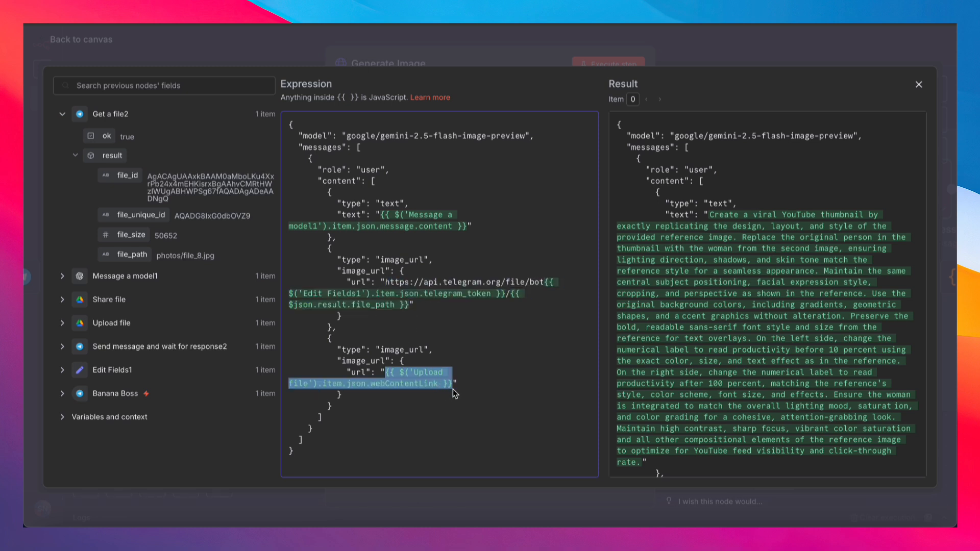
left_click(62, 326)
scroll(62, 327, "down", 5)
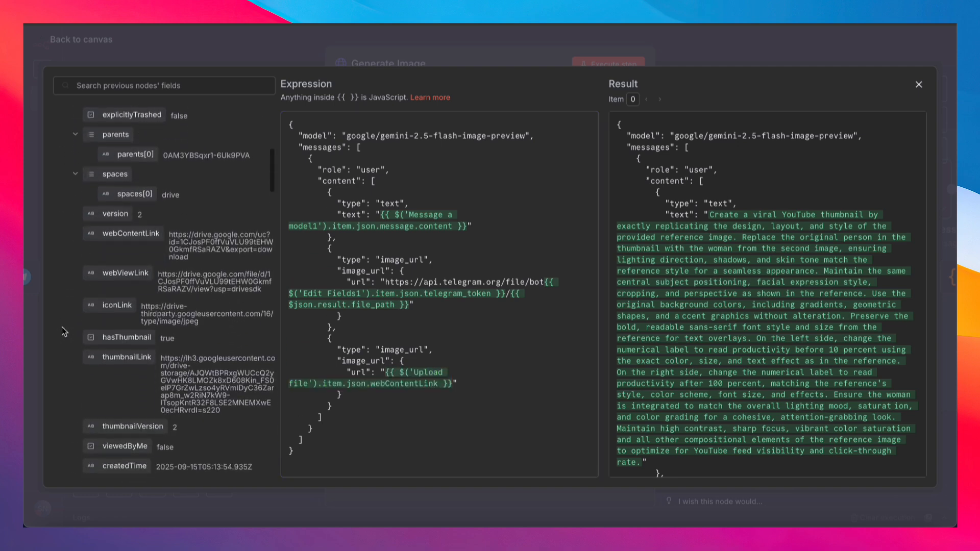
left_click_drag(130, 225, 354, 366)
left_click_drag(355, 366, 391, 371)
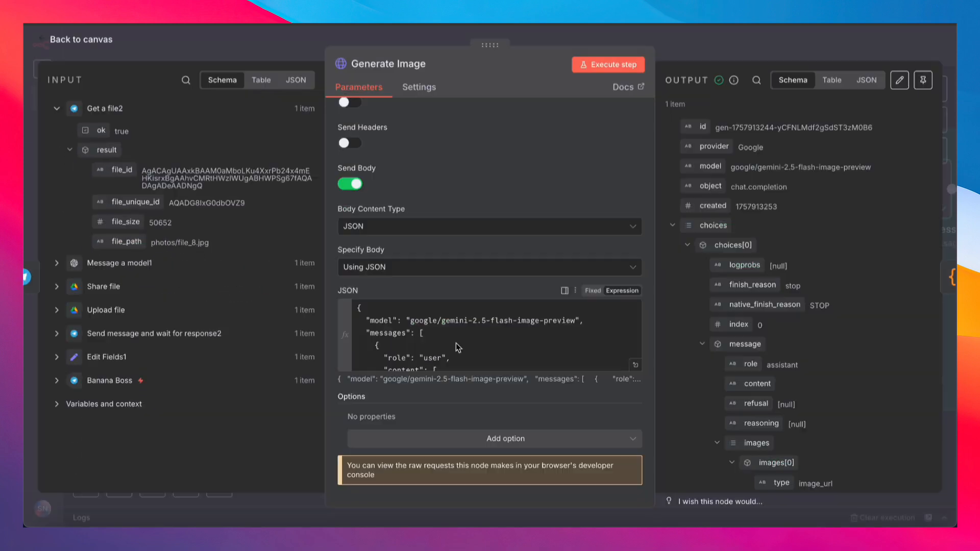
Inspect the data:image/png;base64 url under images[0] > image_url in Generate Image's output, then return to the canvas.
scroll(781, 235, "down", 5)
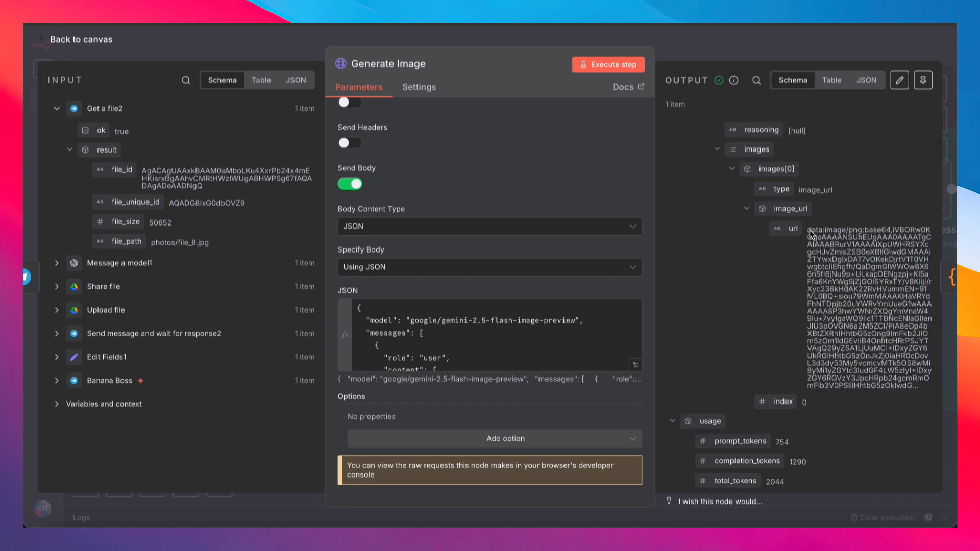
left_click_drag(810, 233, 921, 392)
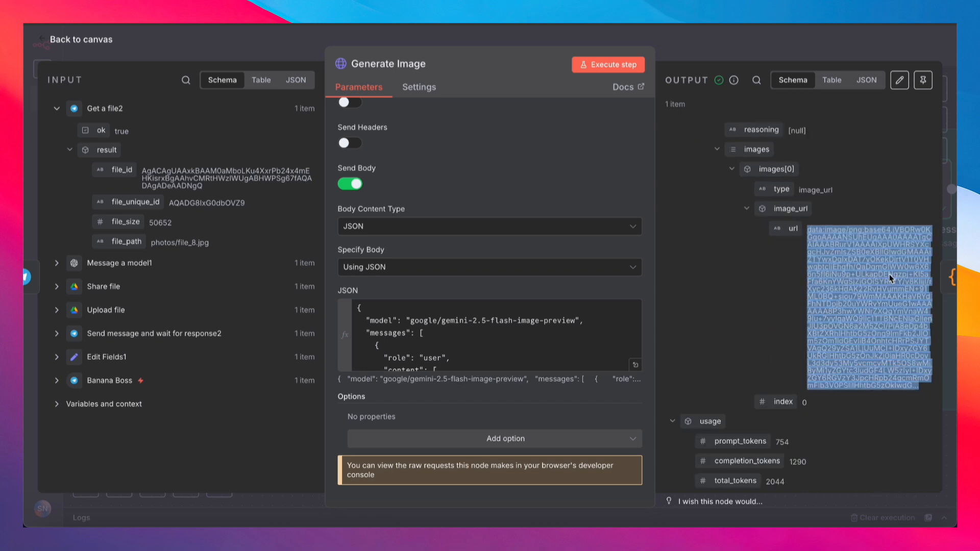
left_click(923, 175)
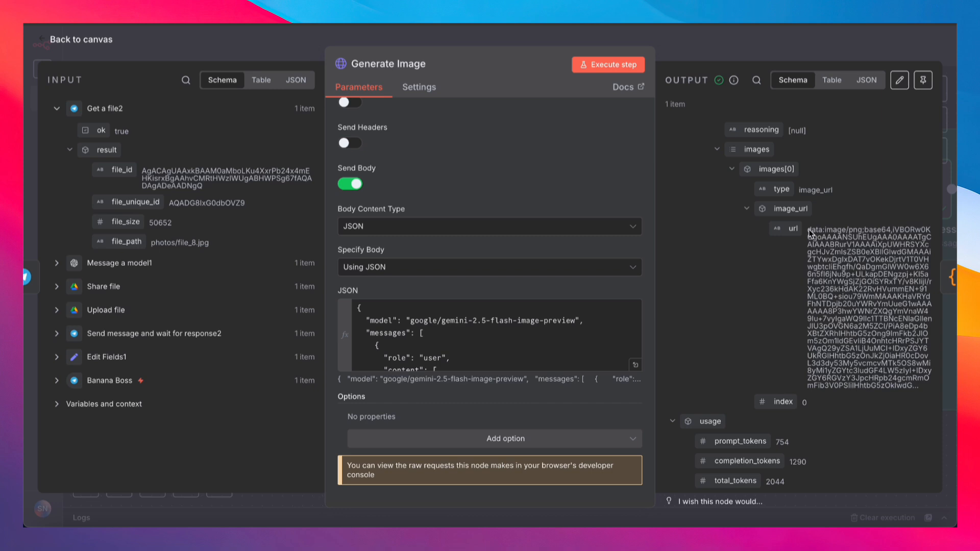
left_click_drag(808, 234, 891, 235)
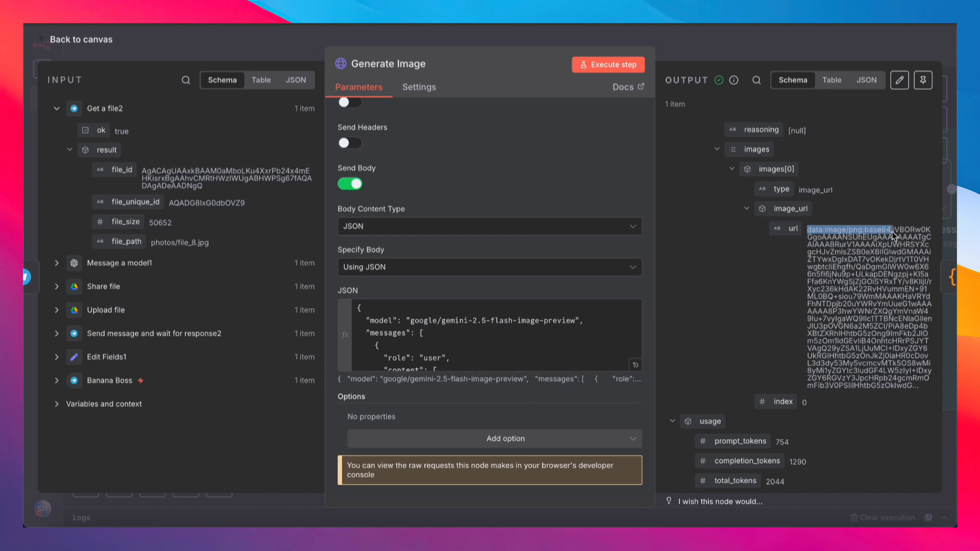
left_click(907, 241)
triple_click(901, 242)
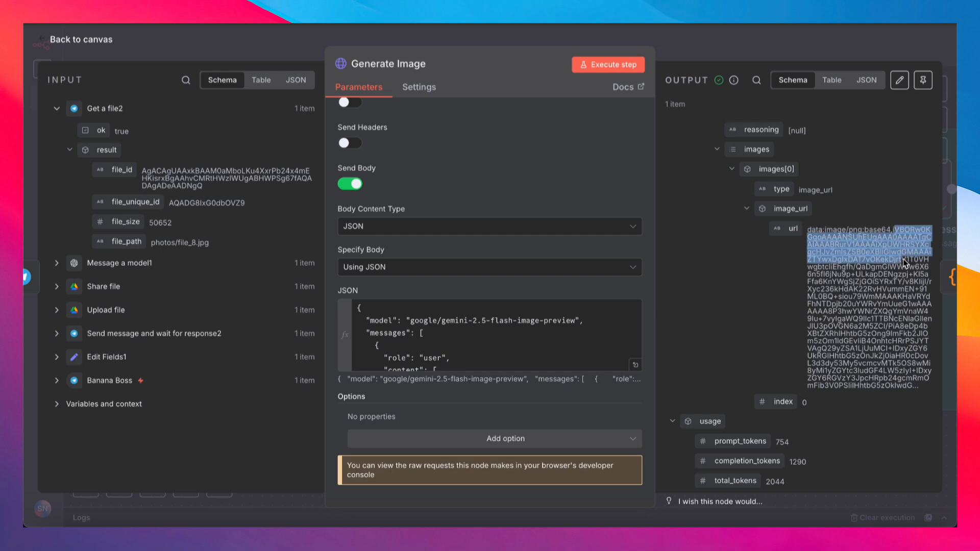
left_click(826, 37)
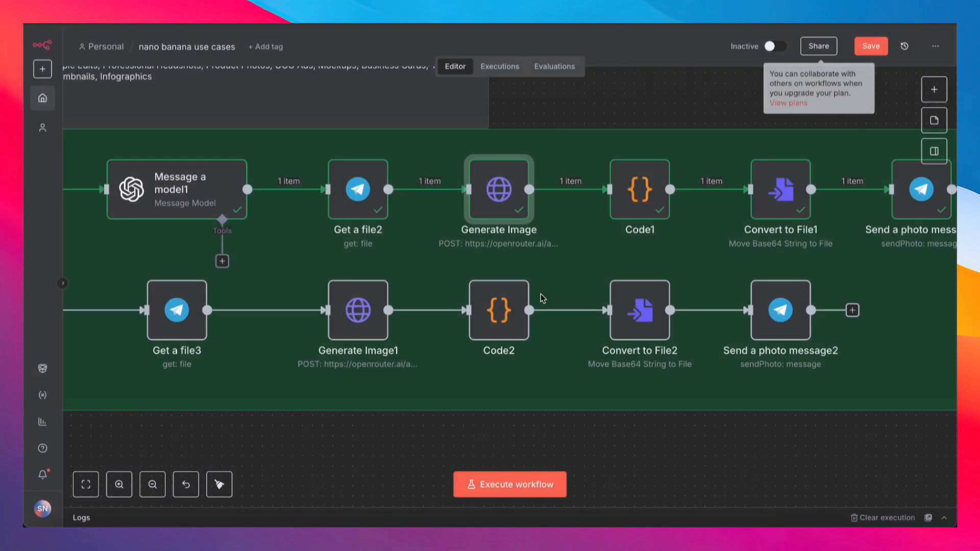
double_click(631, 188)
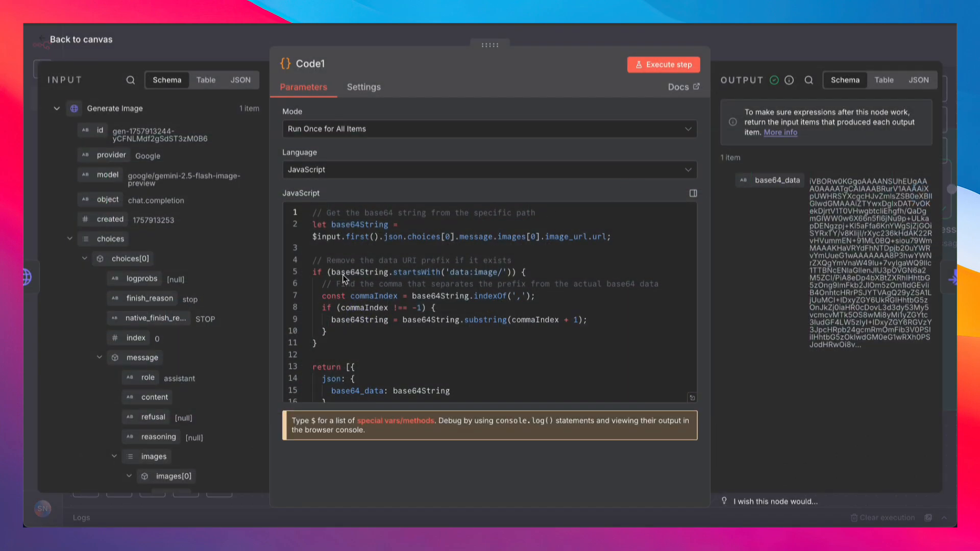
scroll(185, 340, "down", 8)
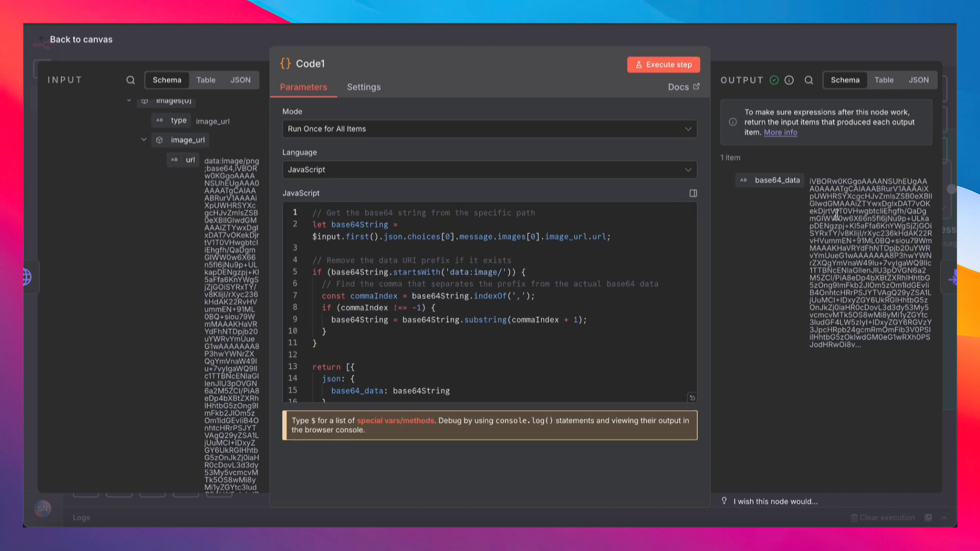
left_click_drag(811, 186, 883, 327)
left_click(815, 38)
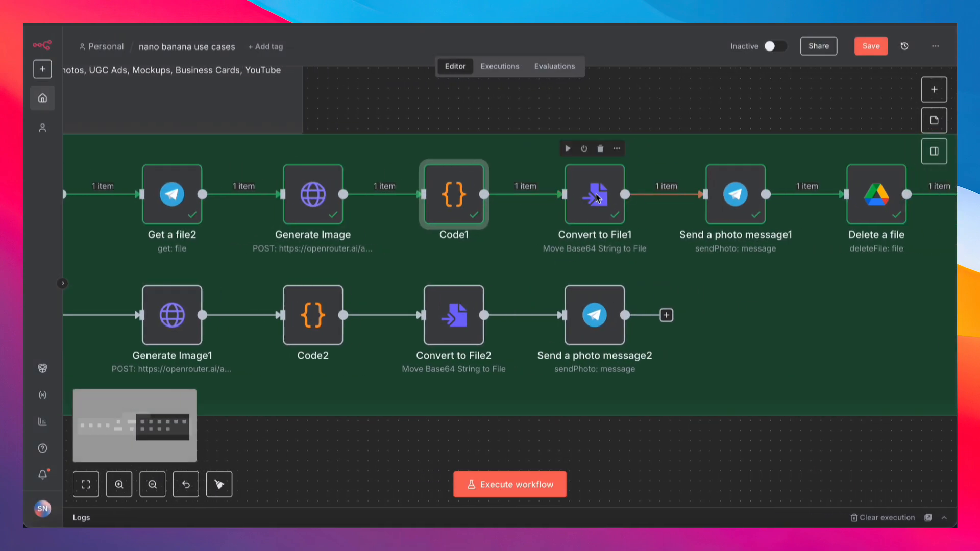
double_click(593, 197)
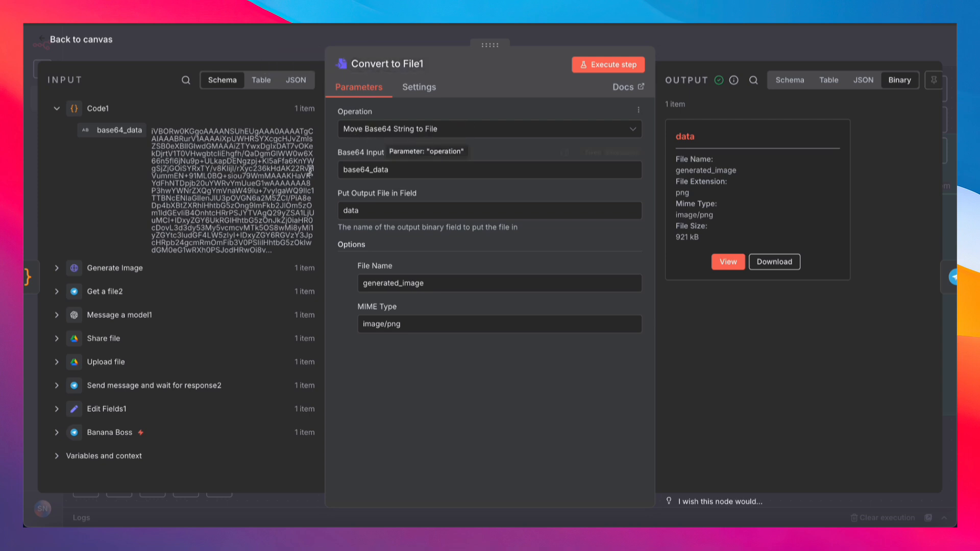
left_click_drag(104, 131, 398, 173)
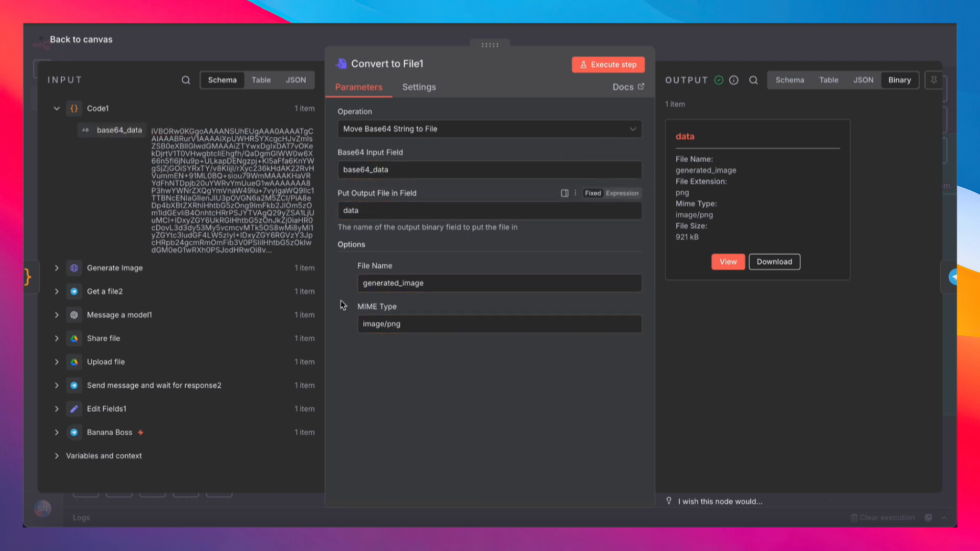
left_click_drag(361, 284, 445, 284)
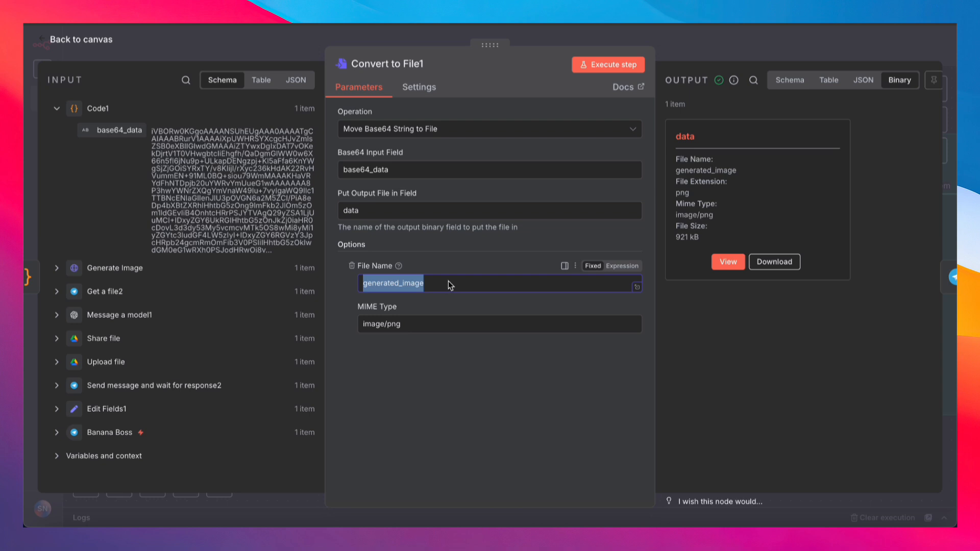
left_click(404, 383)
left_click_drag(365, 326, 407, 331)
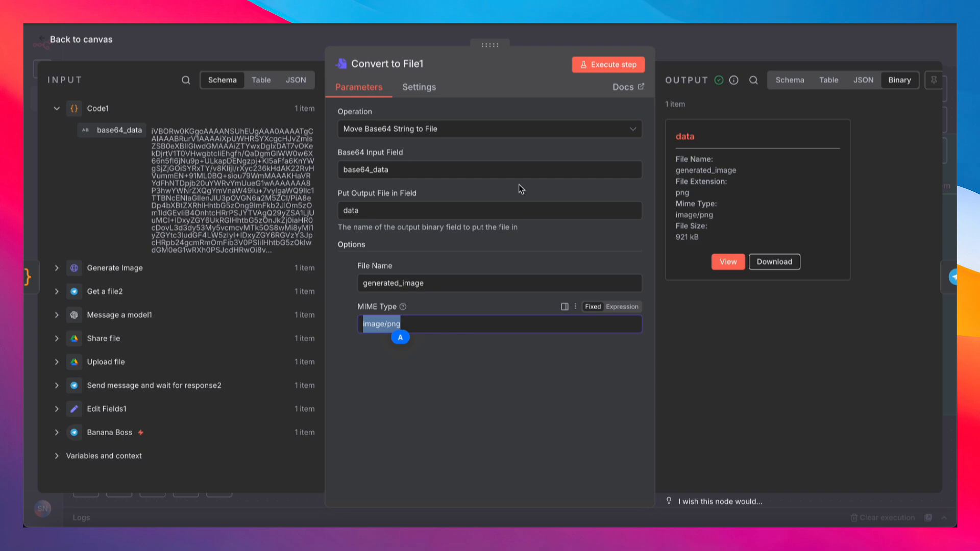
left_click(758, 42)
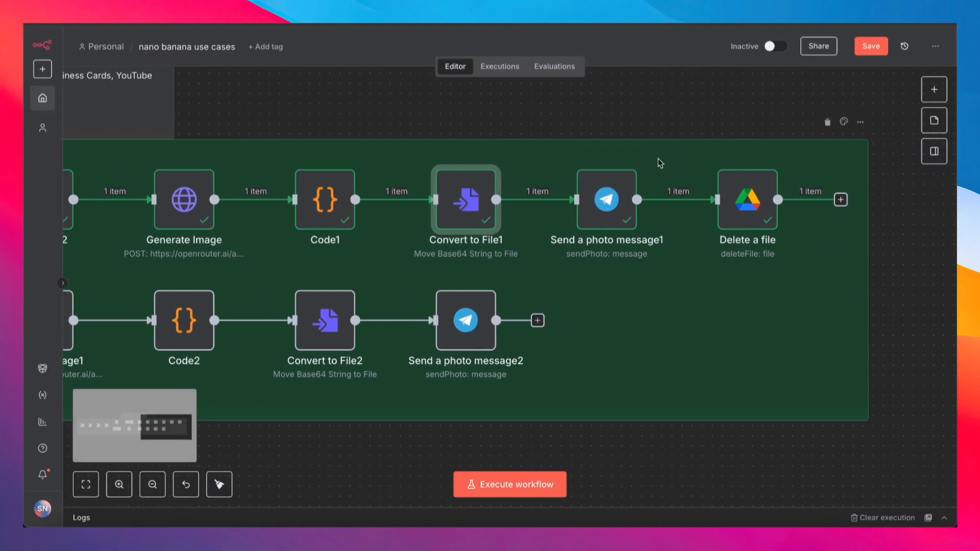
double_click(619, 214)
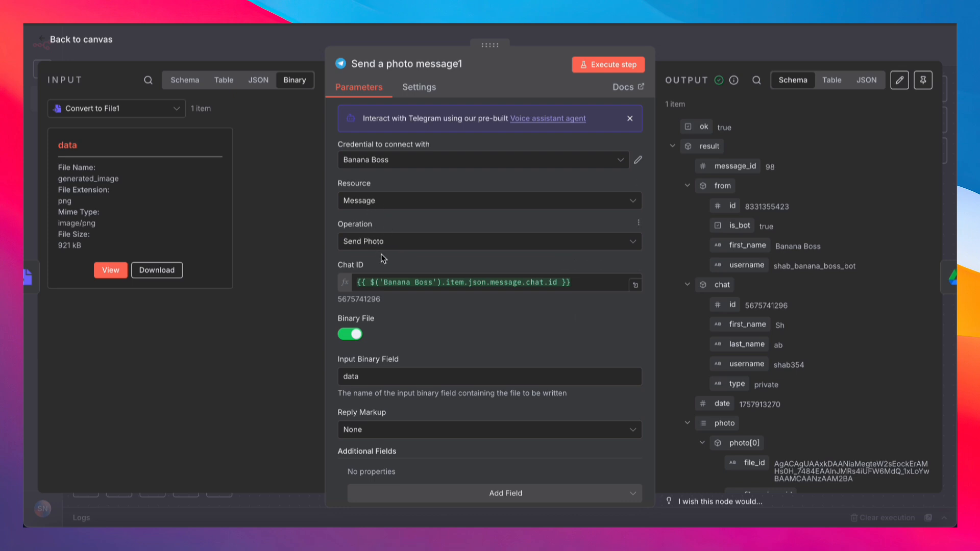
left_click(584, 284)
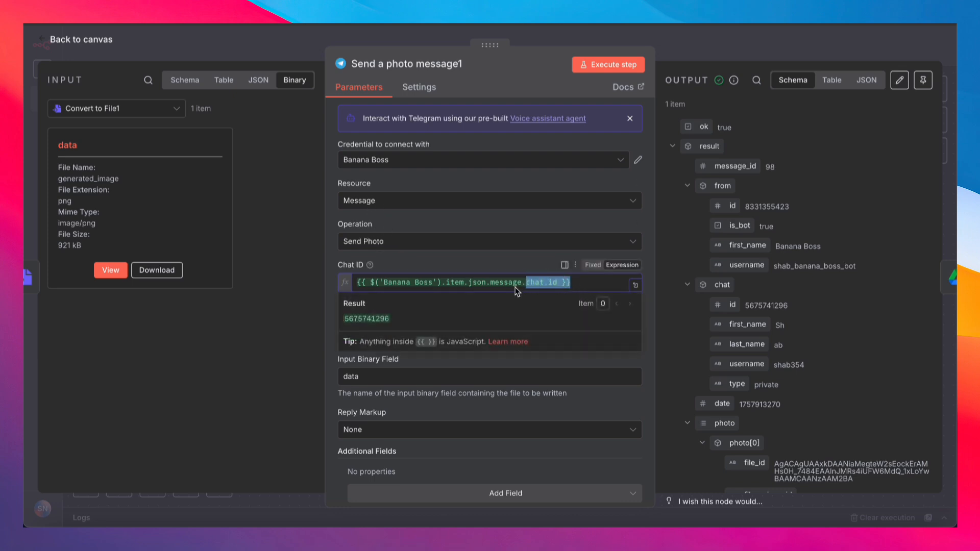
left_click(420, 264)
scroll(421, 264, "down", 1)
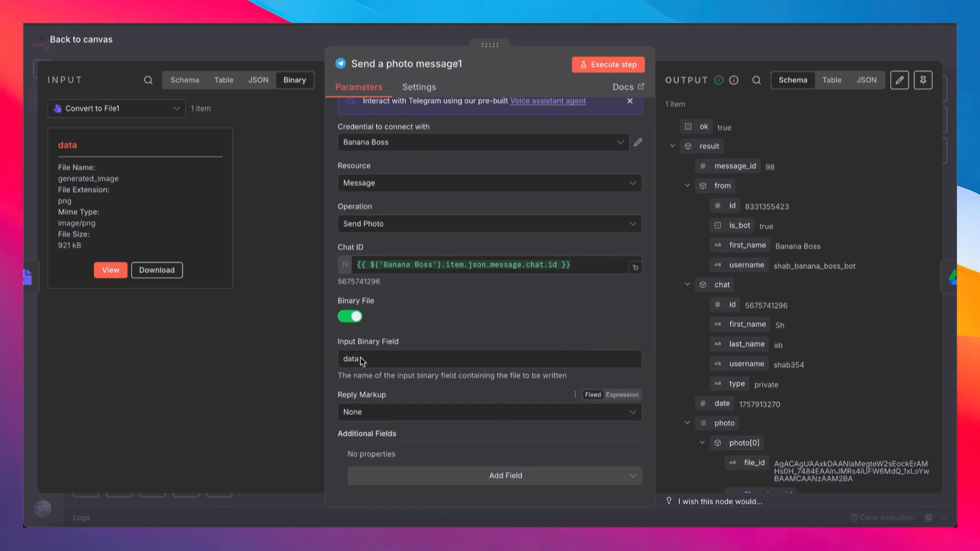
left_click(747, 50)
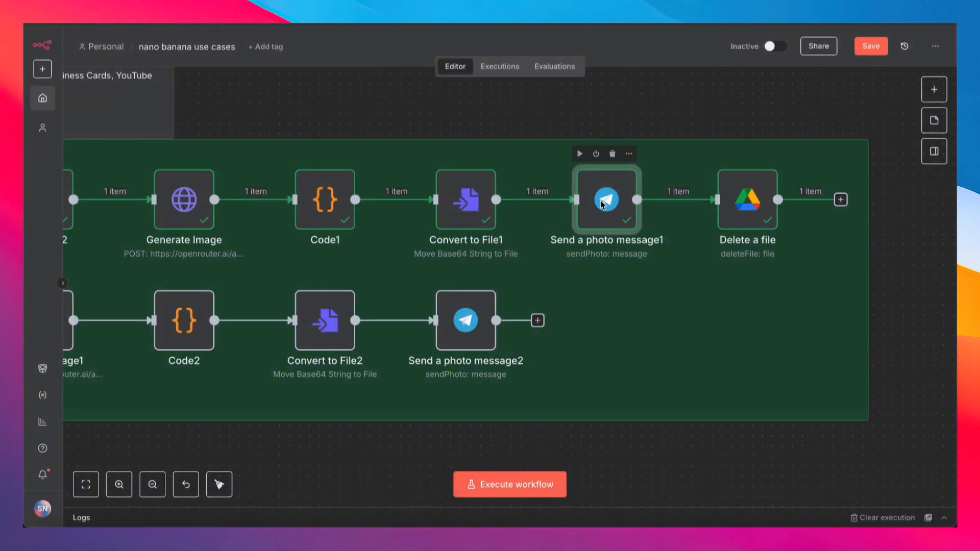
scroll(603, 205, "right", 4)
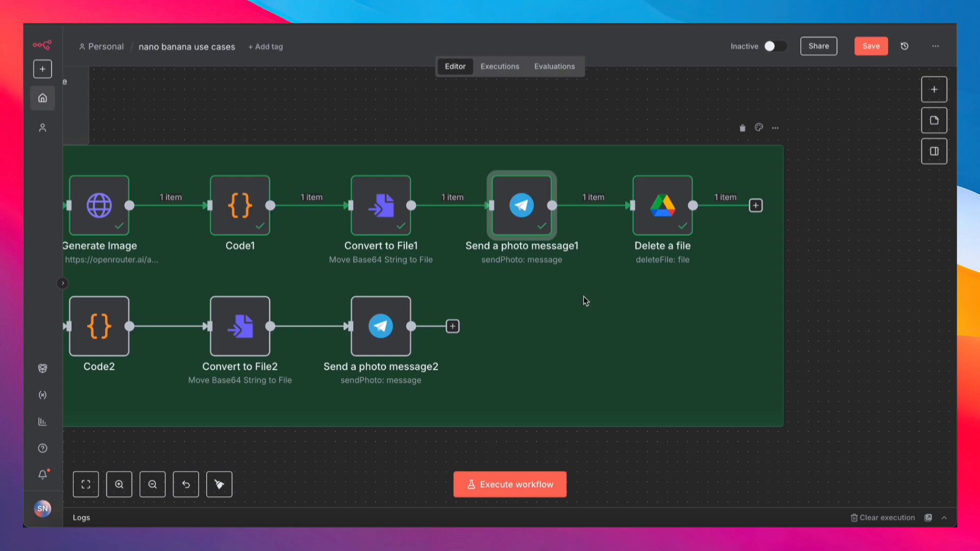
double_click(648, 194)
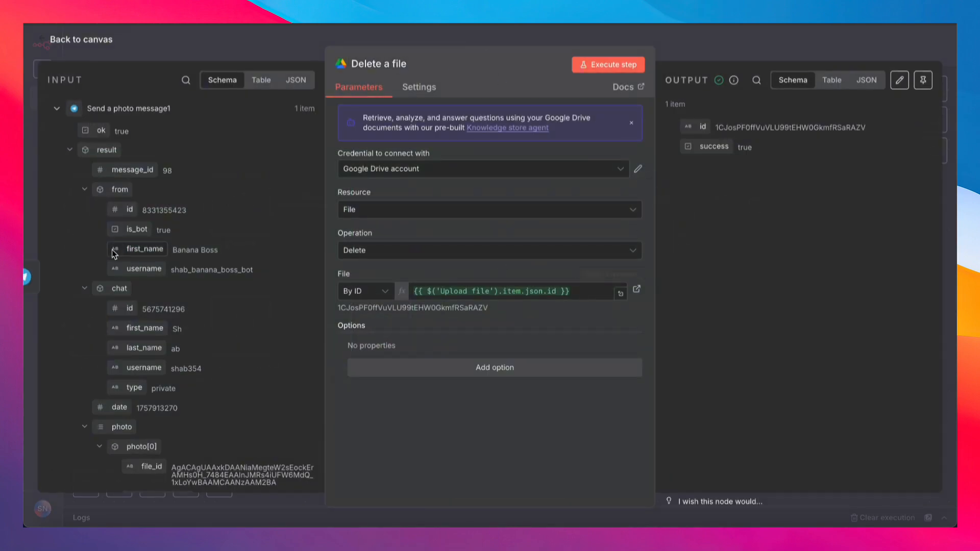
scroll(115, 254, "down", 10)
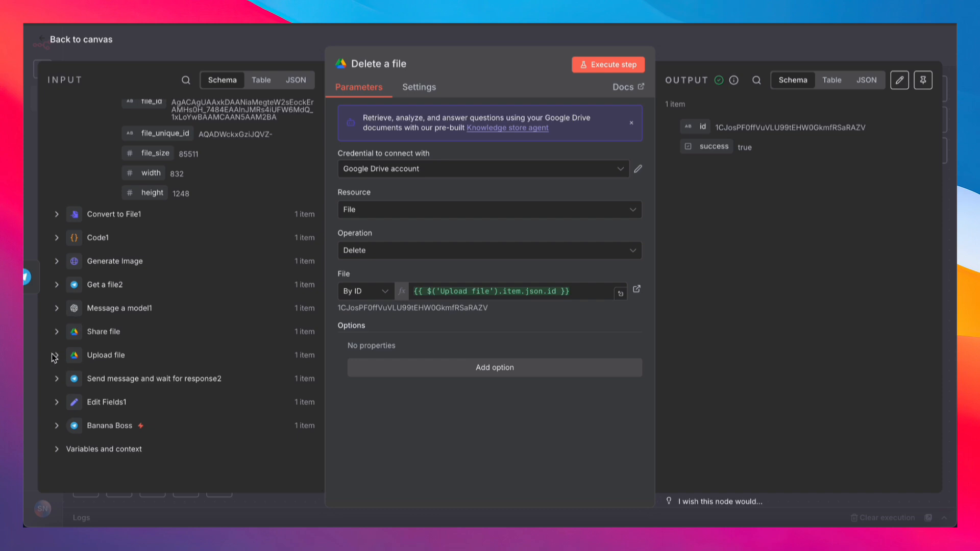
left_click(55, 355)
scroll(57, 357, "down", 2)
left_click_drag(100, 312, 474, 295)
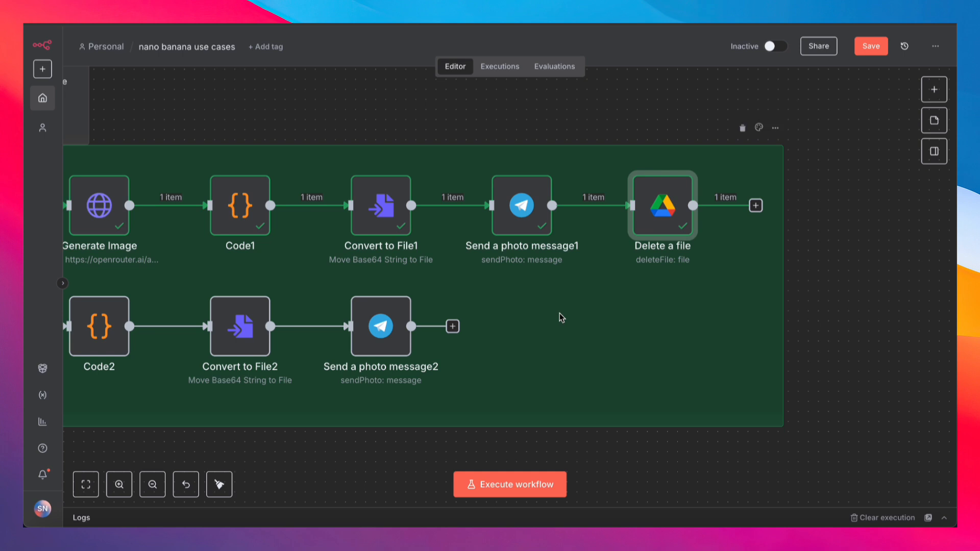
Zoom out and pan, then fit the whole workflow from Banana Boss to Delete a file into view.
scroll(559, 314, "down", 5)
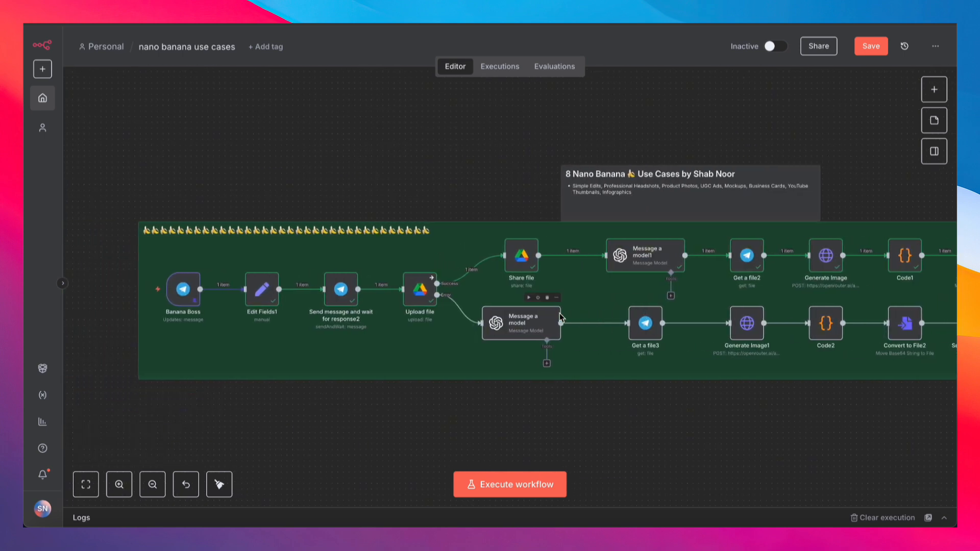
scroll(650, 381, "right", 5)
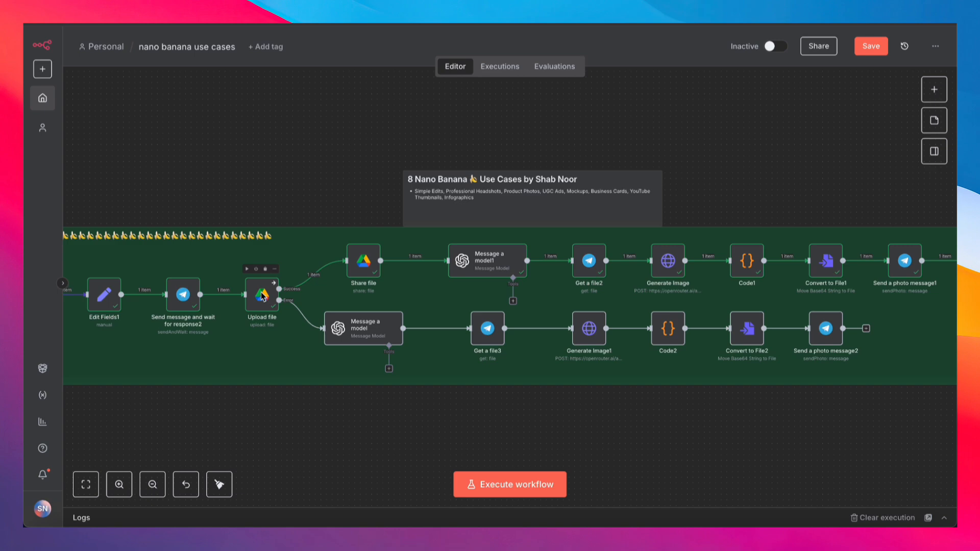
scroll(261, 296, "right", 2)
scroll(262, 296, "down", 1)
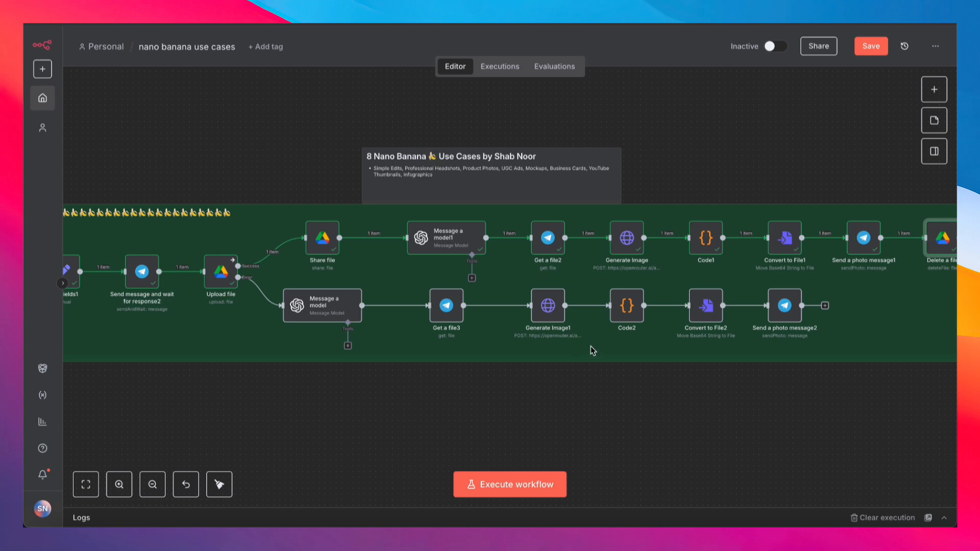
scroll(624, 335, "right", 2)
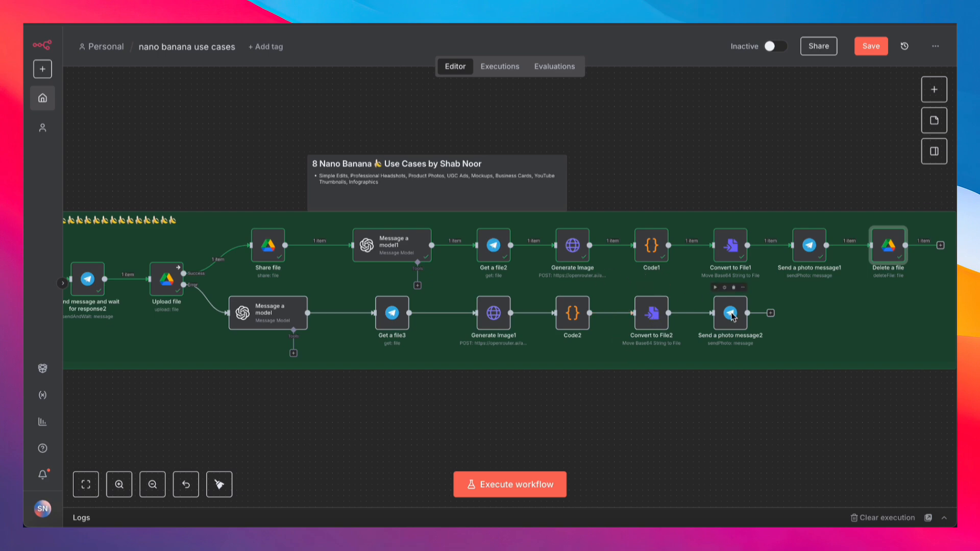
key("1")
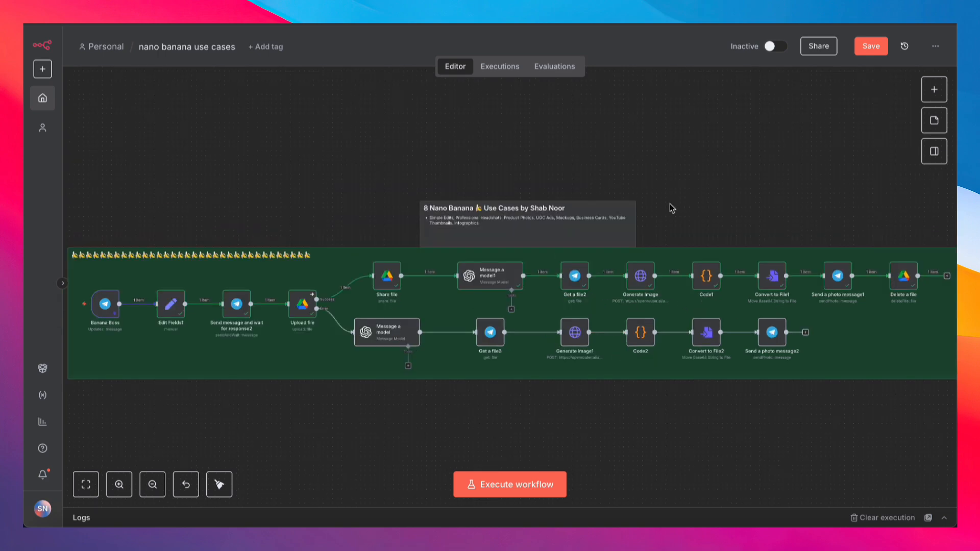